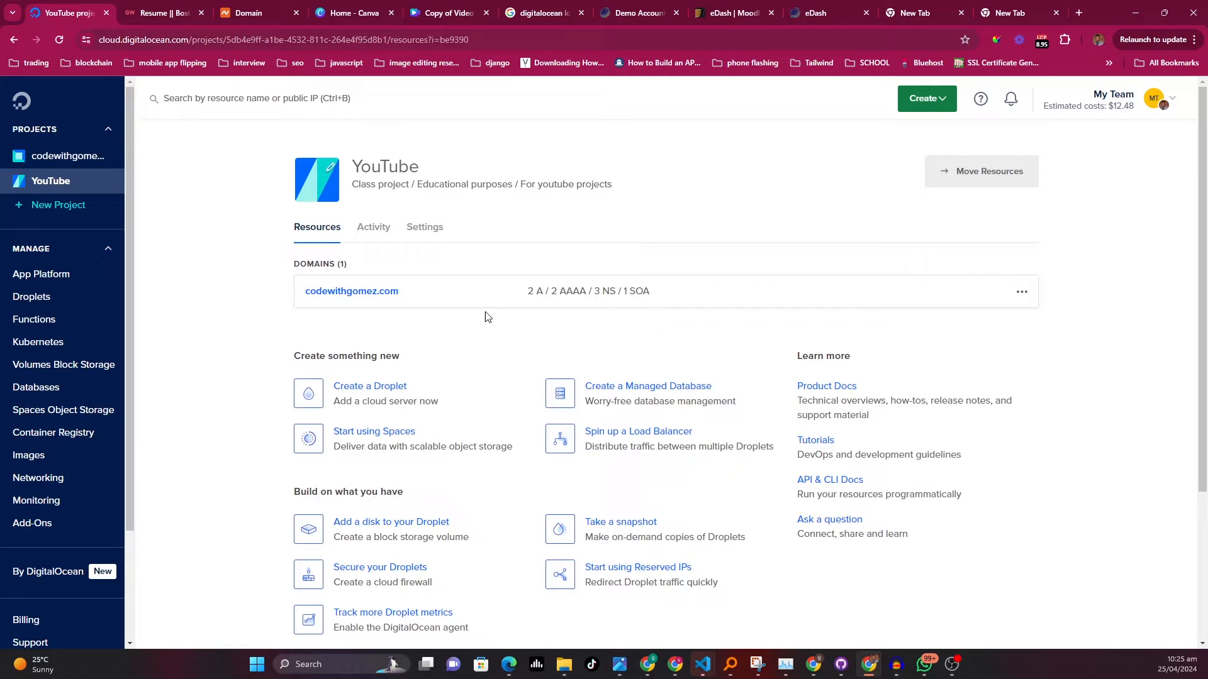
Open App Platform and start creating a new app
{"action": "left_click", "coordinate": [55, 274]}
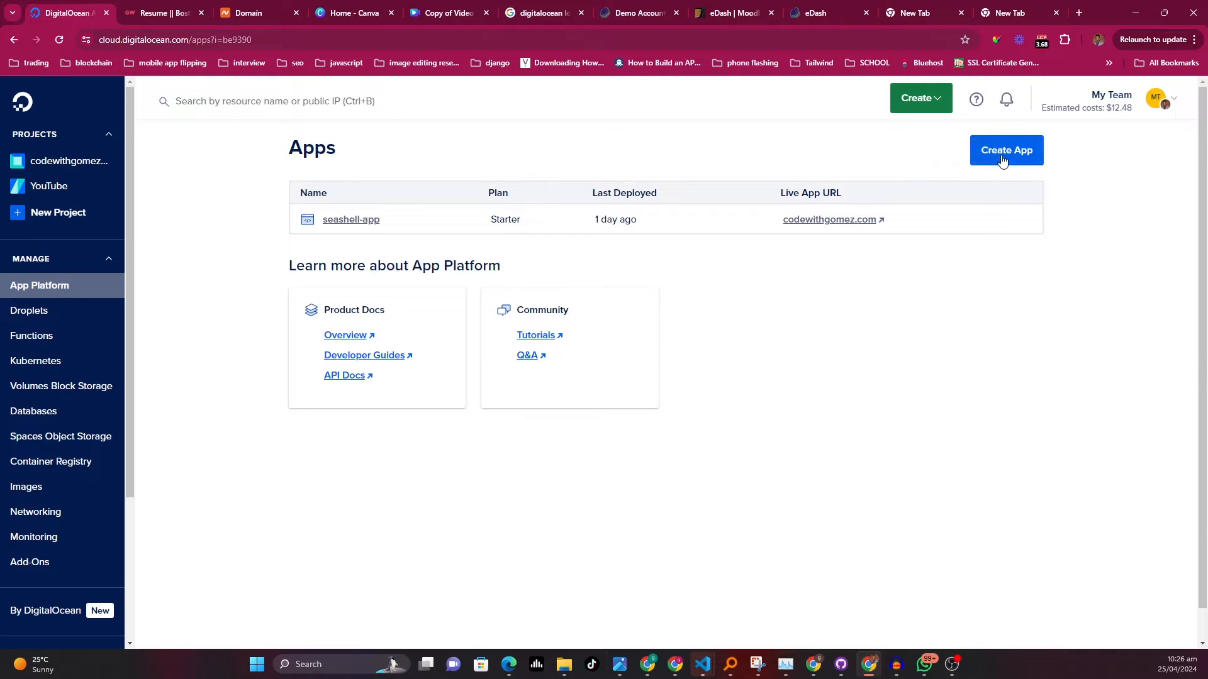
{"action": "left_click", "coordinate": [1003, 157]}
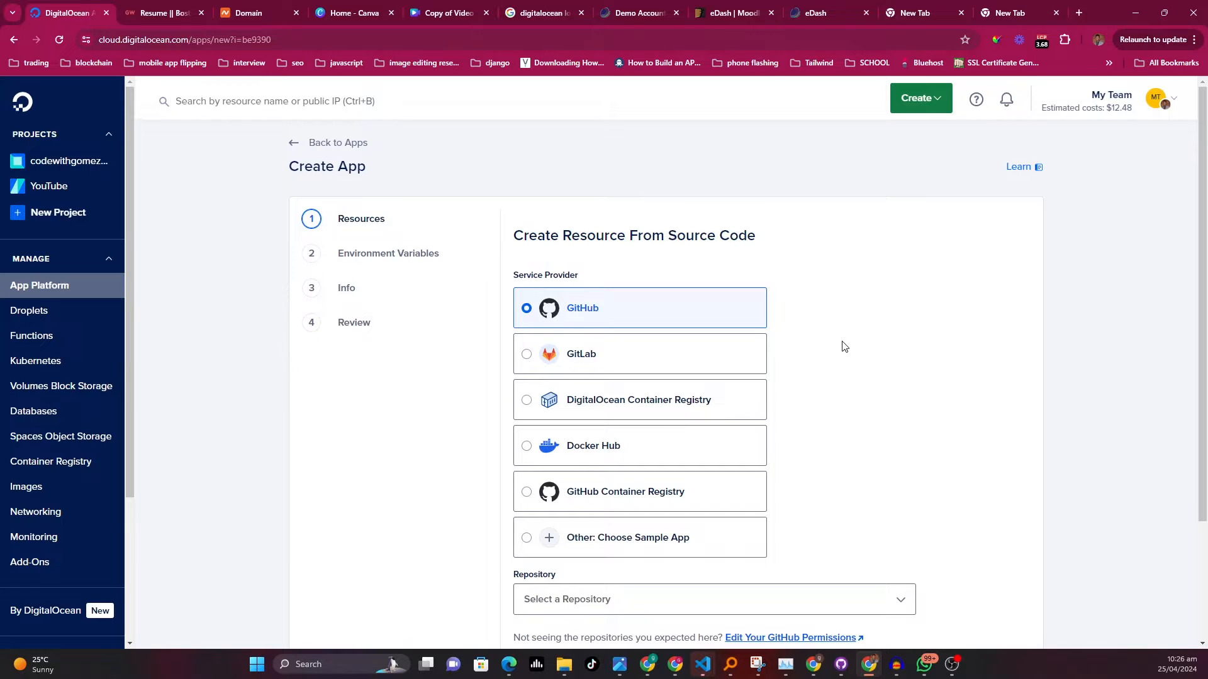
{"action": "scroll", "coordinate": [802, 340], "scroll_direction": "down", "scroll_amount": 2}
{"action": "scroll", "coordinate": [749, 329], "scroll_direction": "down", "scroll_amount": 1}
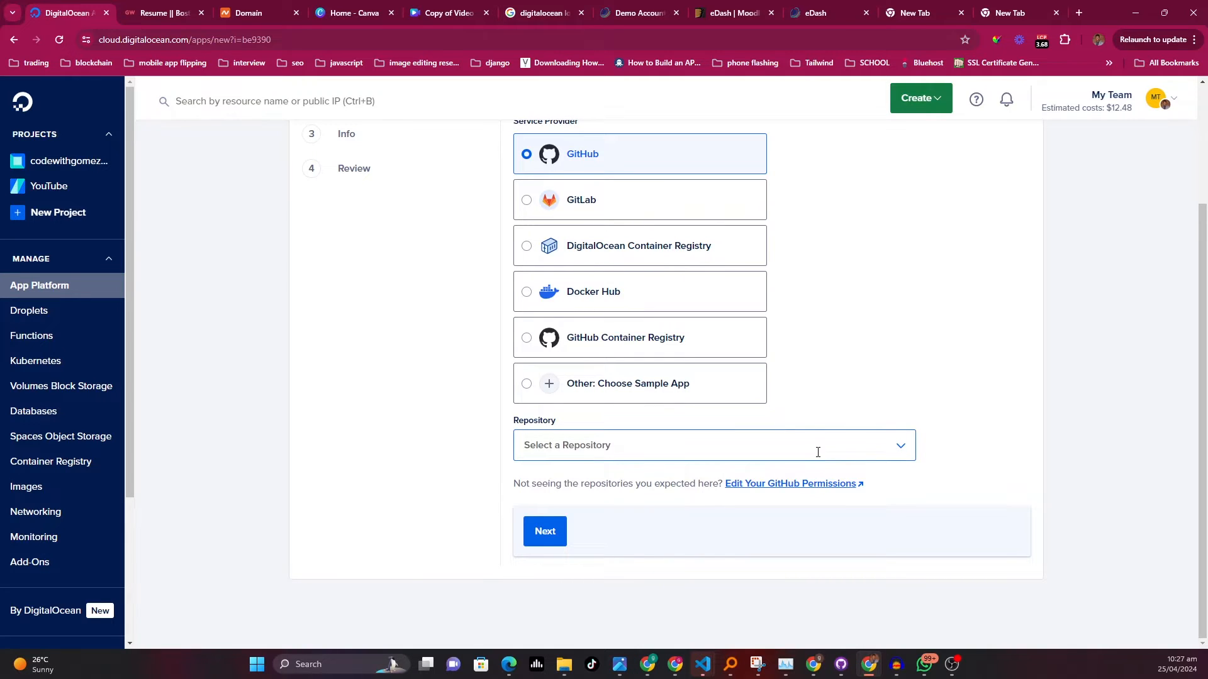
{"action": "left_click", "coordinate": [588, 210]}
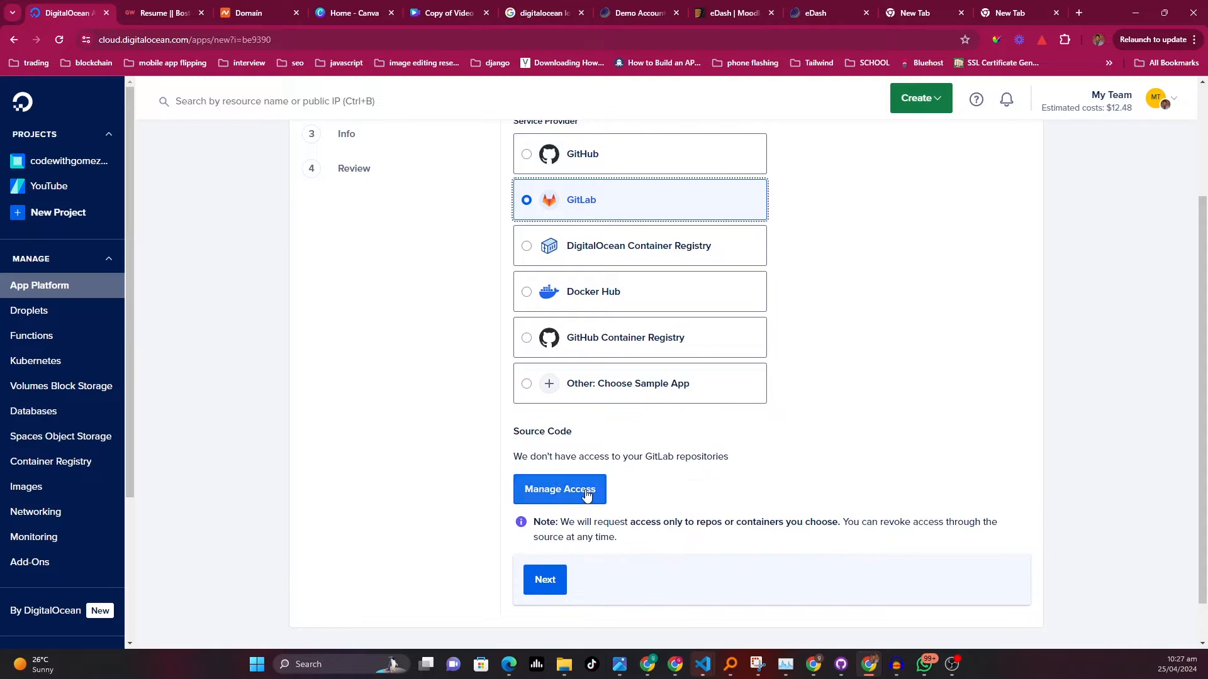
{"action": "left_click", "coordinate": [615, 168]}
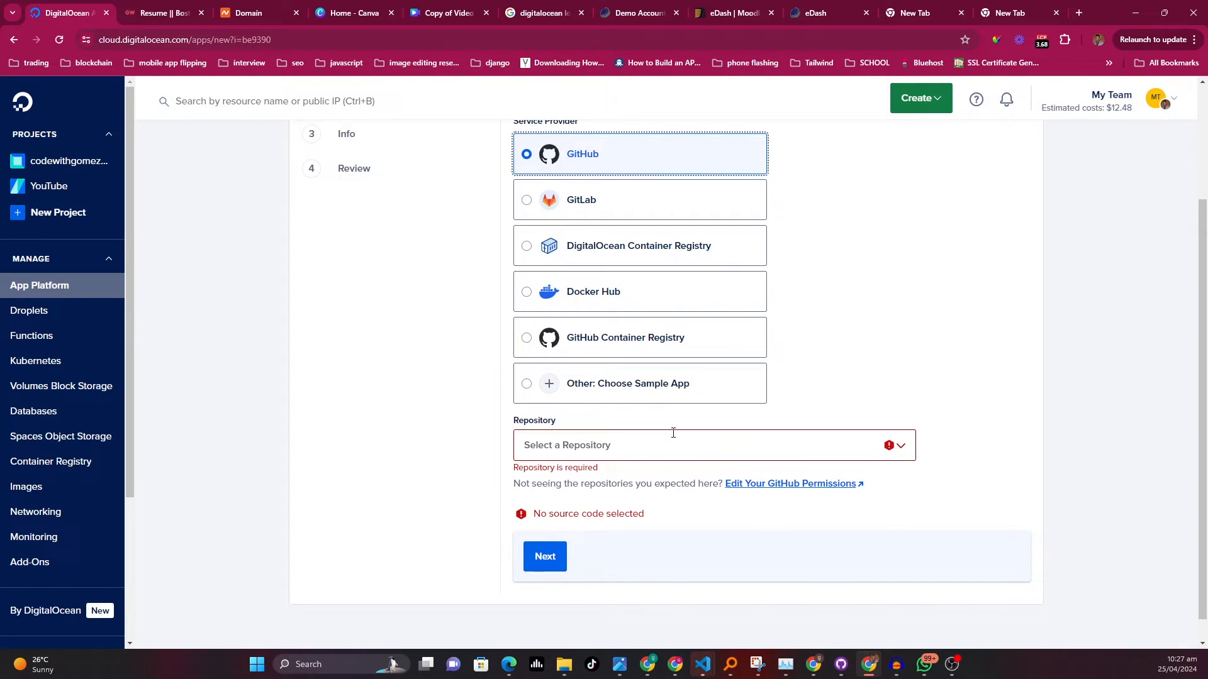
Browse the GitHub repositories available in the Repository list
{"action": "left_click", "coordinate": [875, 455]}
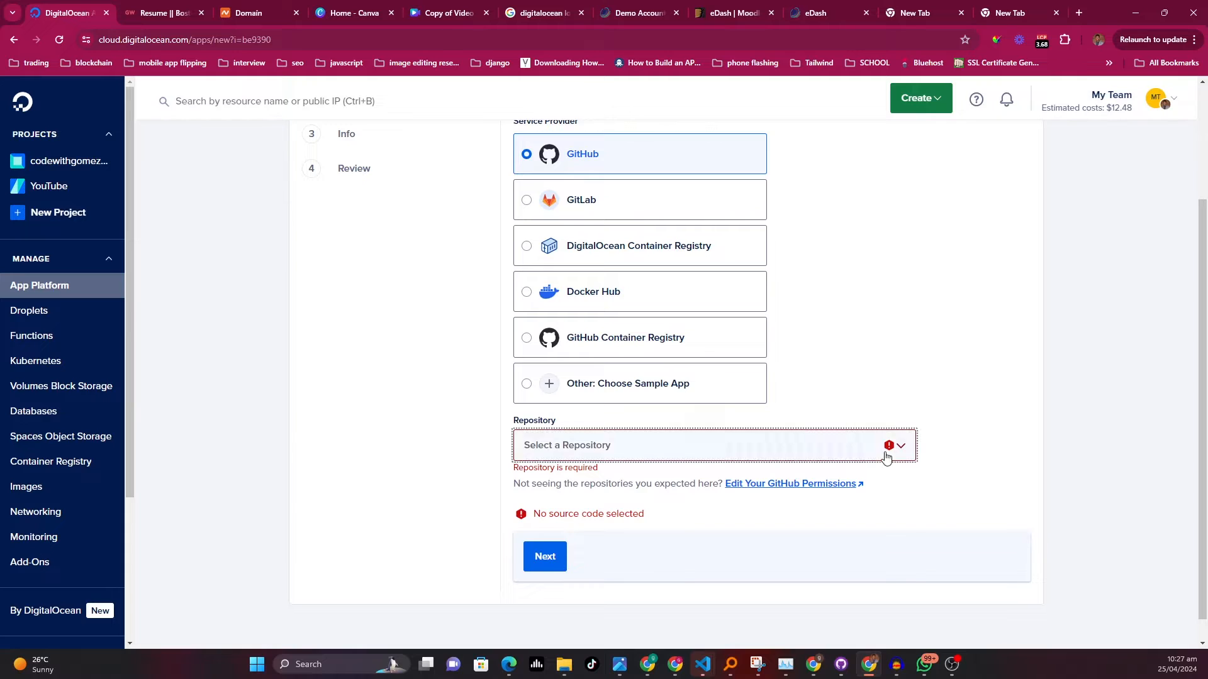
{"action": "scroll", "coordinate": [637, 510], "scroll_direction": "down", "scroll_amount": 1}
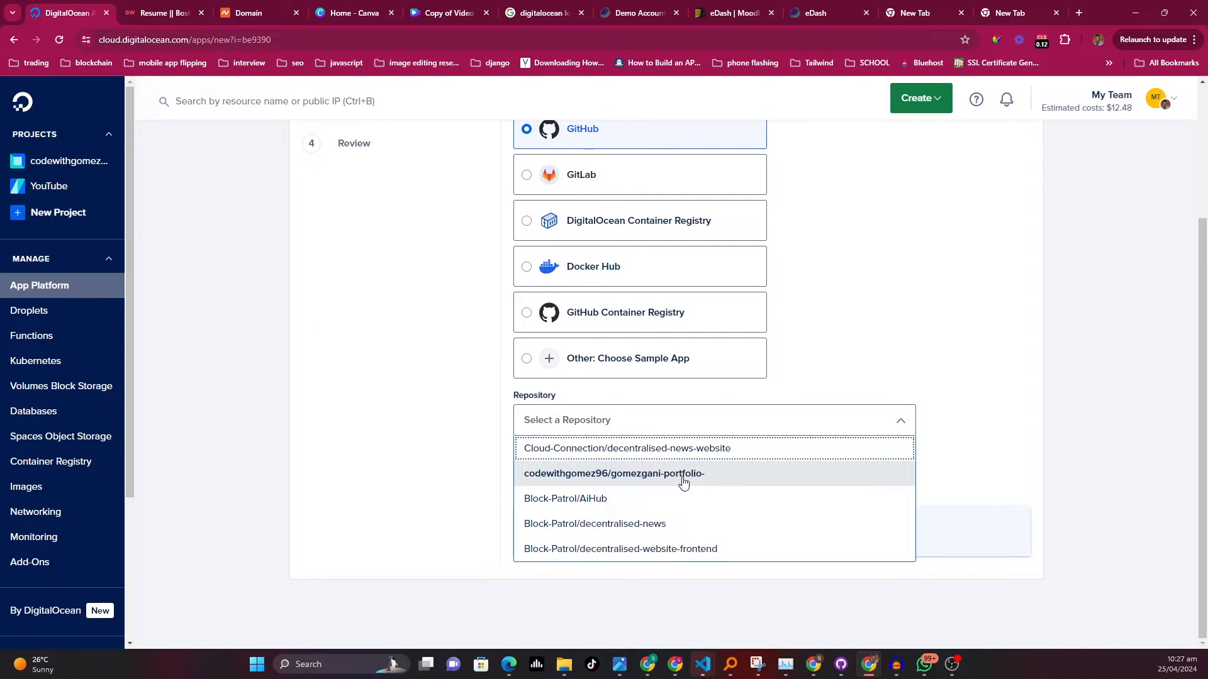
{"action": "key", "text": "Escape"}
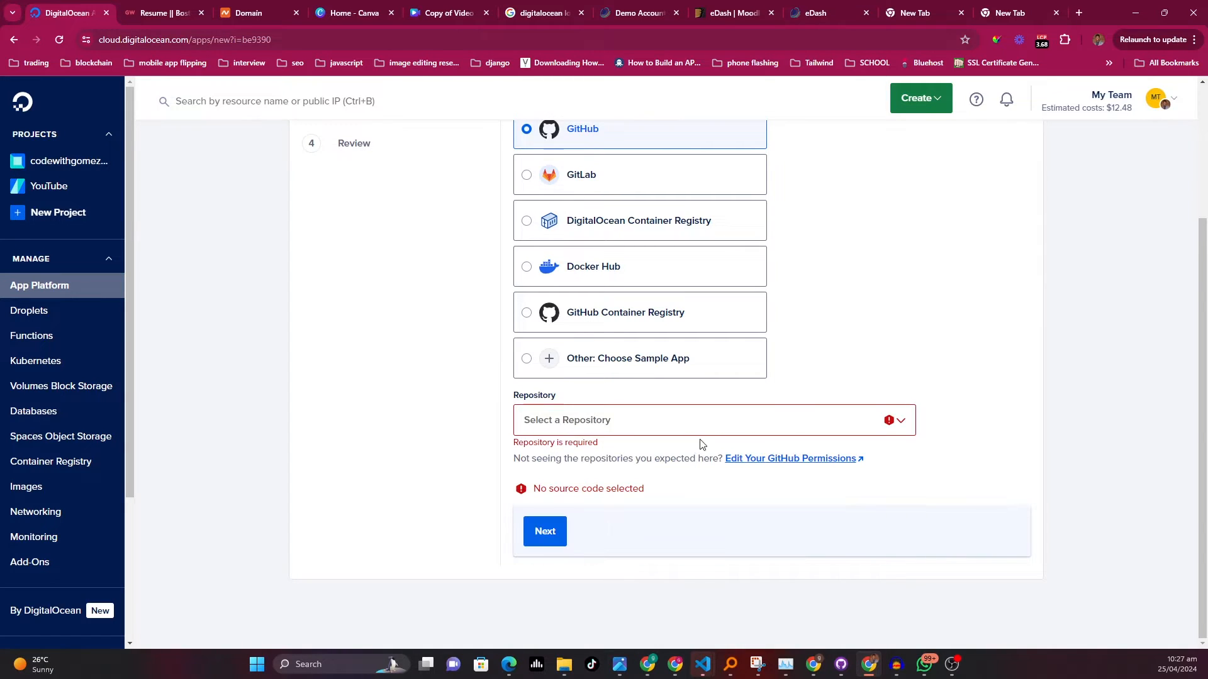
Open the GitHub permissions and configure the DigitalOcean app installation for the personal account
{"action": "left_click", "coordinate": [789, 464]}
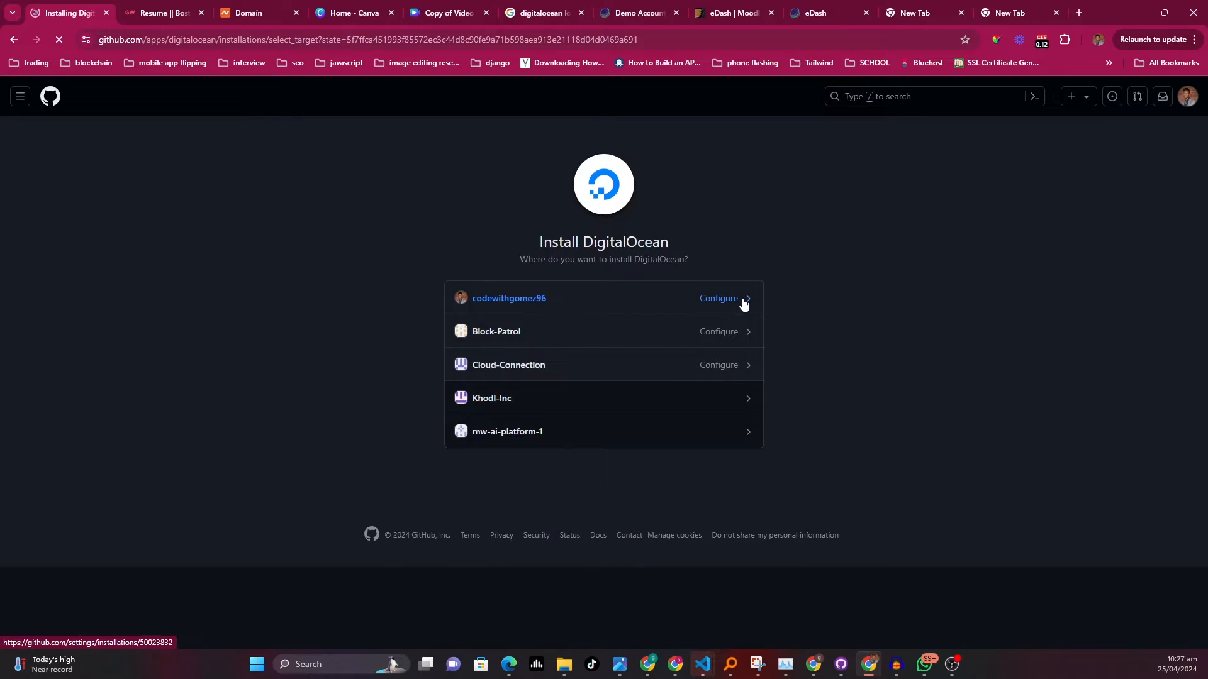
{"action": "left_click", "coordinate": [744, 304]}
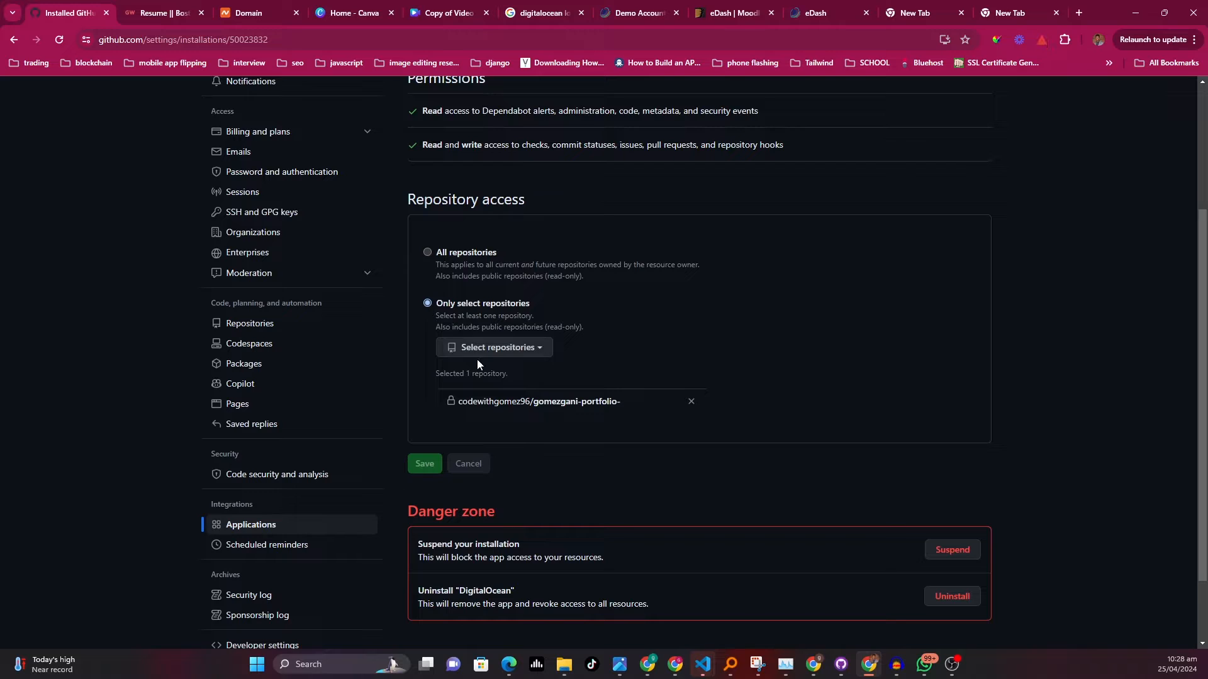
{"action": "left_click", "coordinate": [499, 349]}
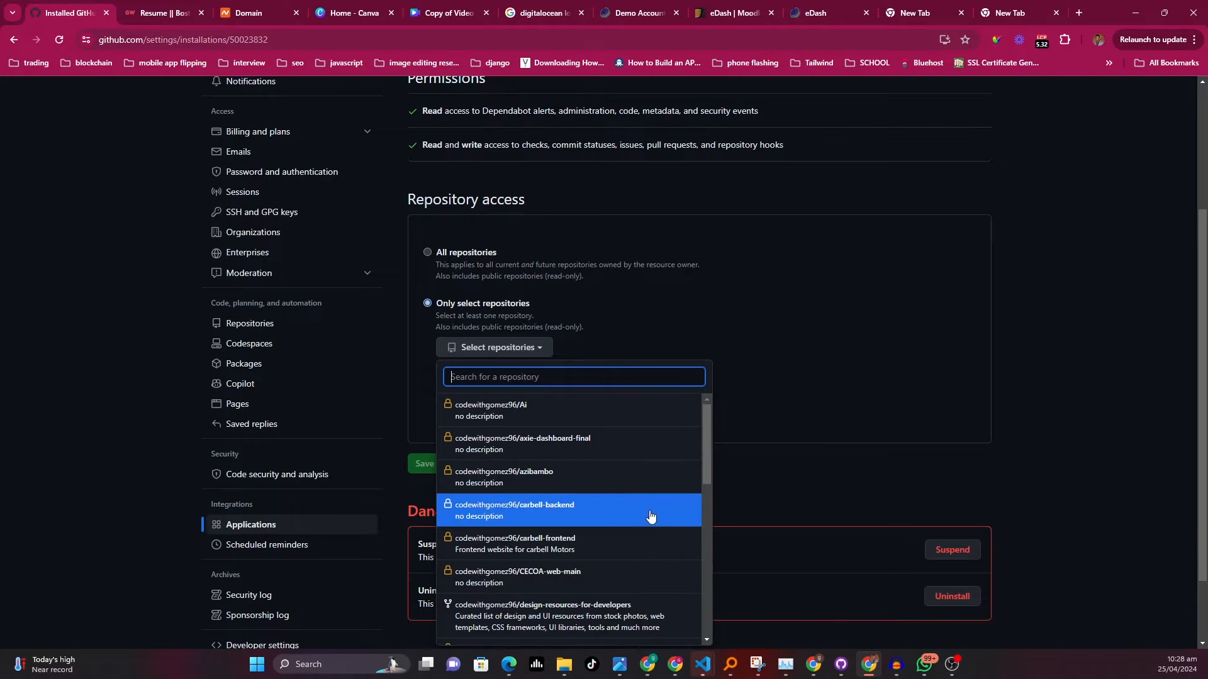
{"action": "scroll", "coordinate": [655, 529], "scroll_direction": "down", "scroll_amount": 2}
{"action": "left_click", "coordinate": [797, 362]}
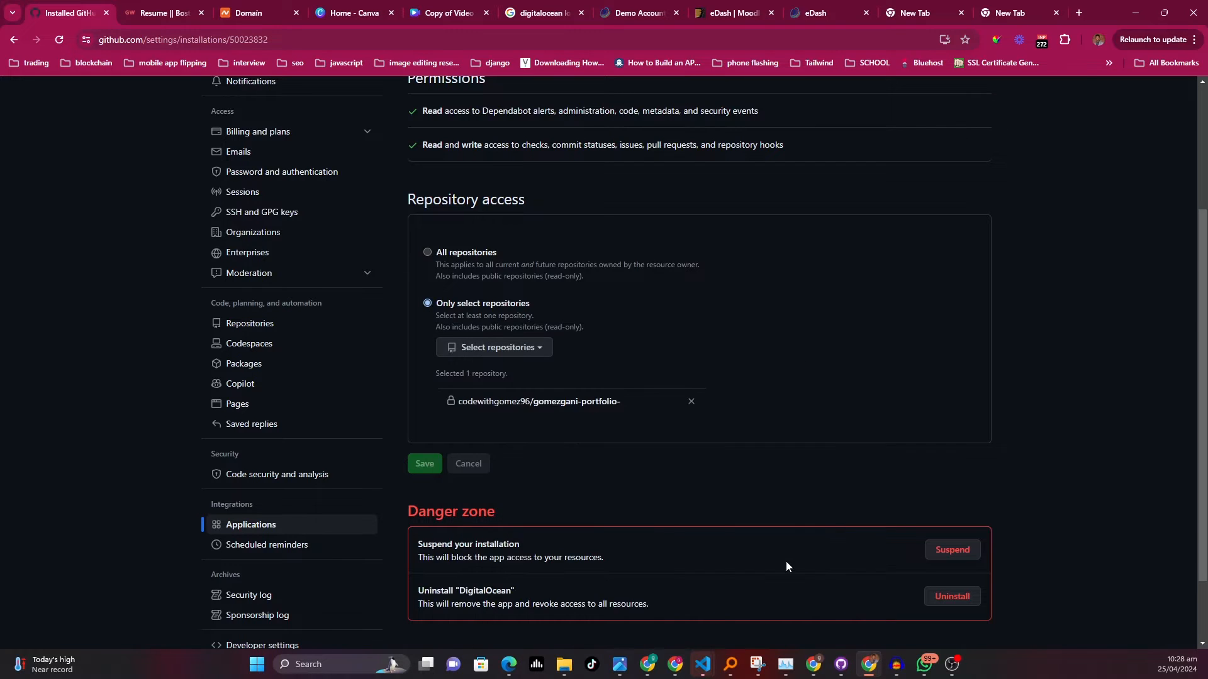
Add the next-blog repository to DigitalOcean's selected repository access and save it
{"action": "scroll", "coordinate": [786, 560], "scroll_direction": "down", "scroll_amount": 2}
{"action": "scroll", "coordinate": [444, 386], "scroll_direction": "up", "scroll_amount": 2}
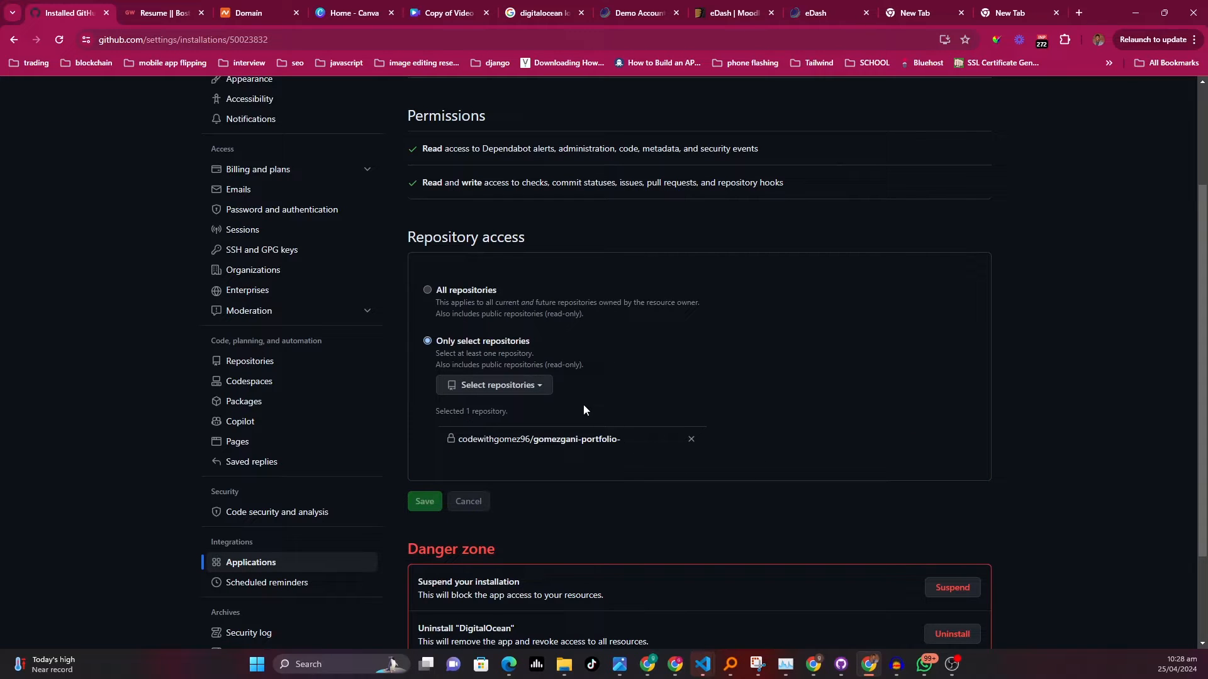
{"action": "left_click", "coordinate": [537, 386]}
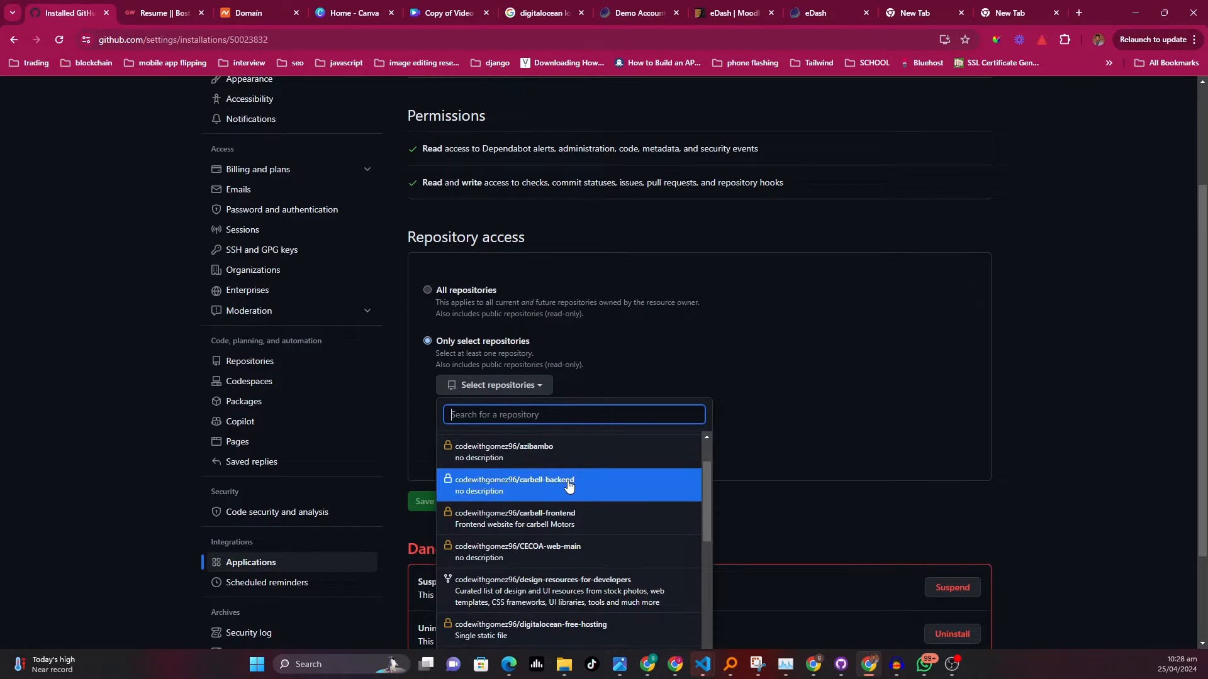
{"action": "type", "text": "blog"}
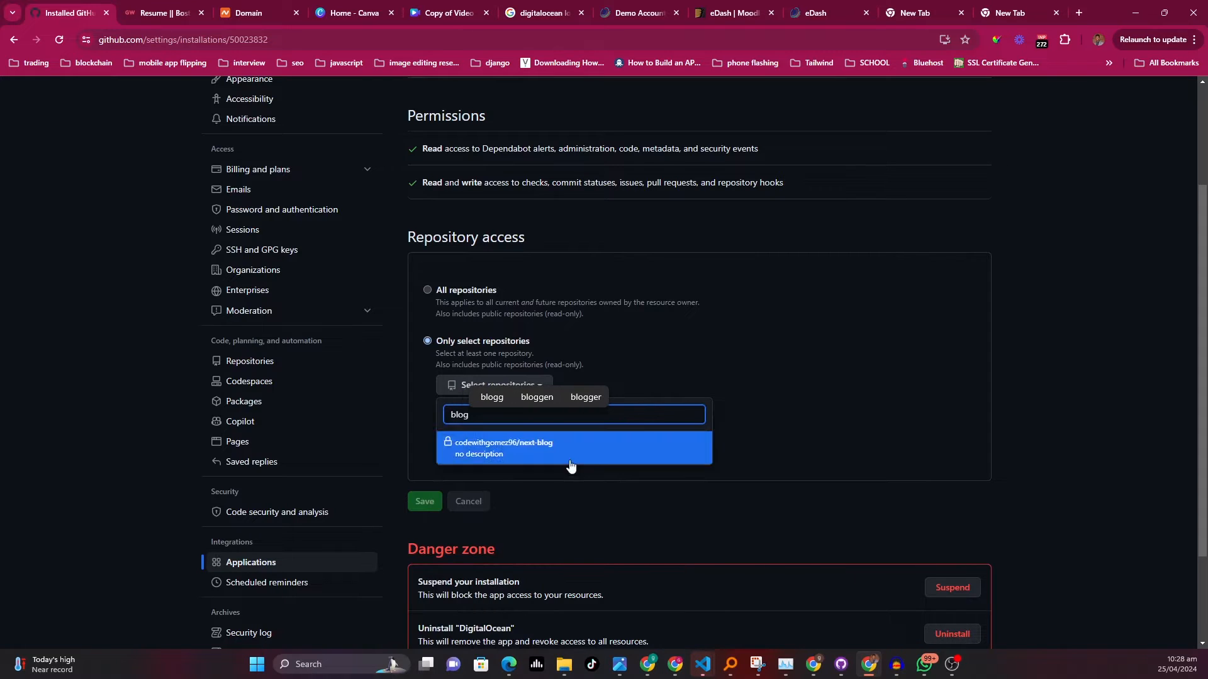
{"action": "left_click", "coordinate": [571, 449]}
{"action": "scroll", "coordinate": [919, 452], "scroll_direction": "down", "scroll_amount": 3}
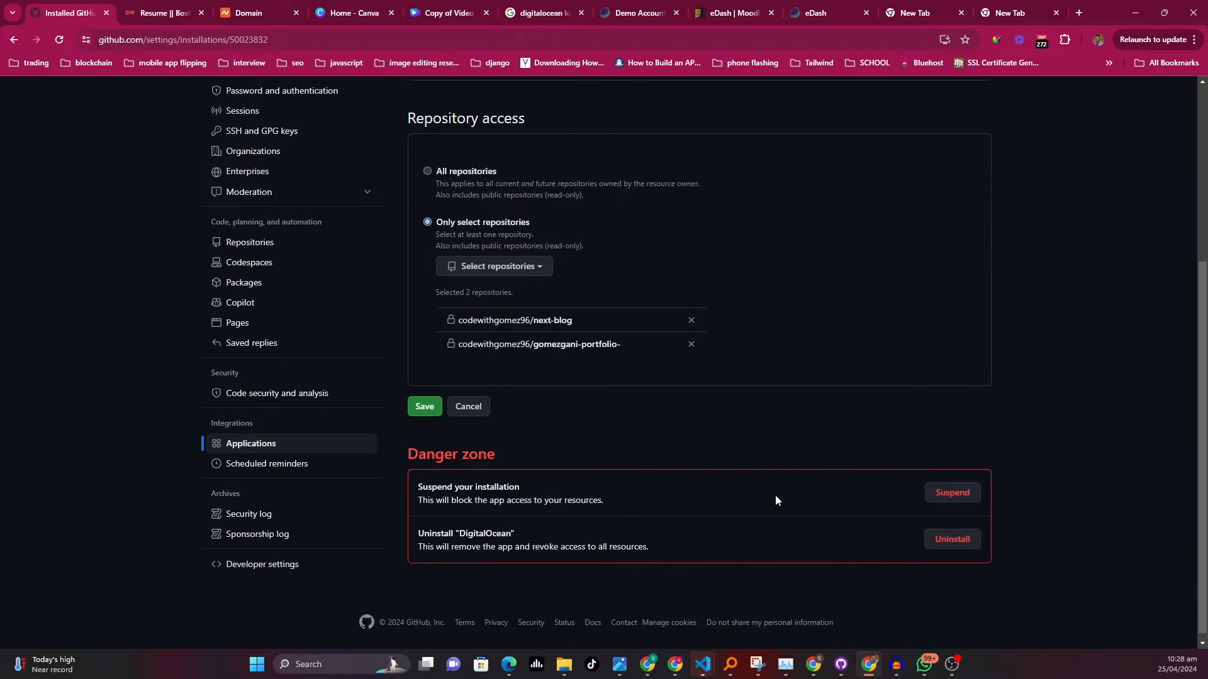
{"action": "left_click", "coordinate": [419, 404]}
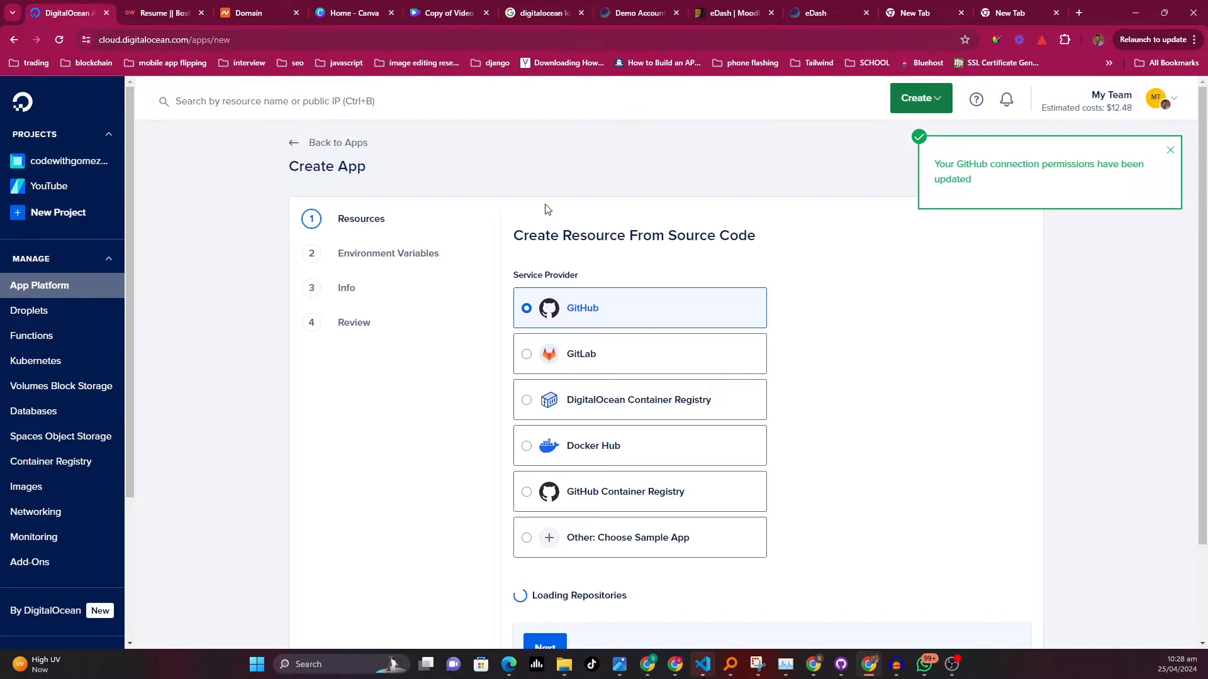
Choose the gomezgani-portfolio- repository as the app's GitHub source and continue to resources
{"action": "scroll", "coordinate": [865, 366], "scroll_direction": "down", "scroll_amount": 2}
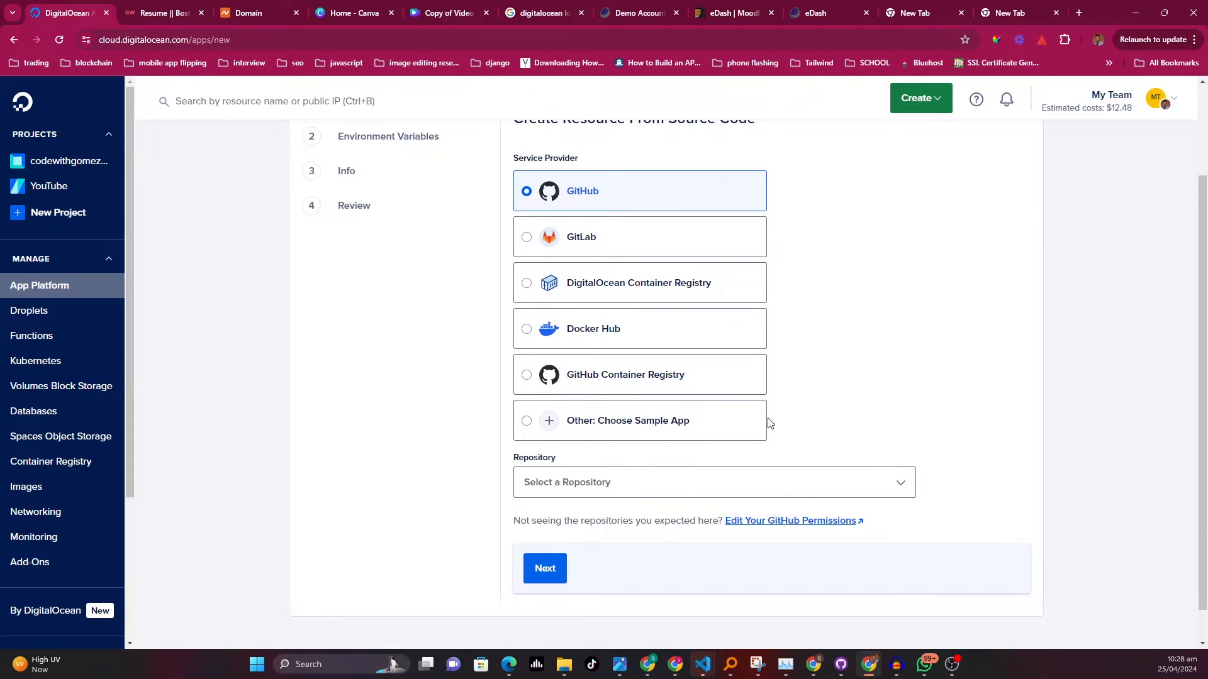
{"action": "scroll", "coordinate": [755, 444], "scroll_direction": "down", "scroll_amount": 1}
{"action": "left_click", "coordinate": [774, 443]}
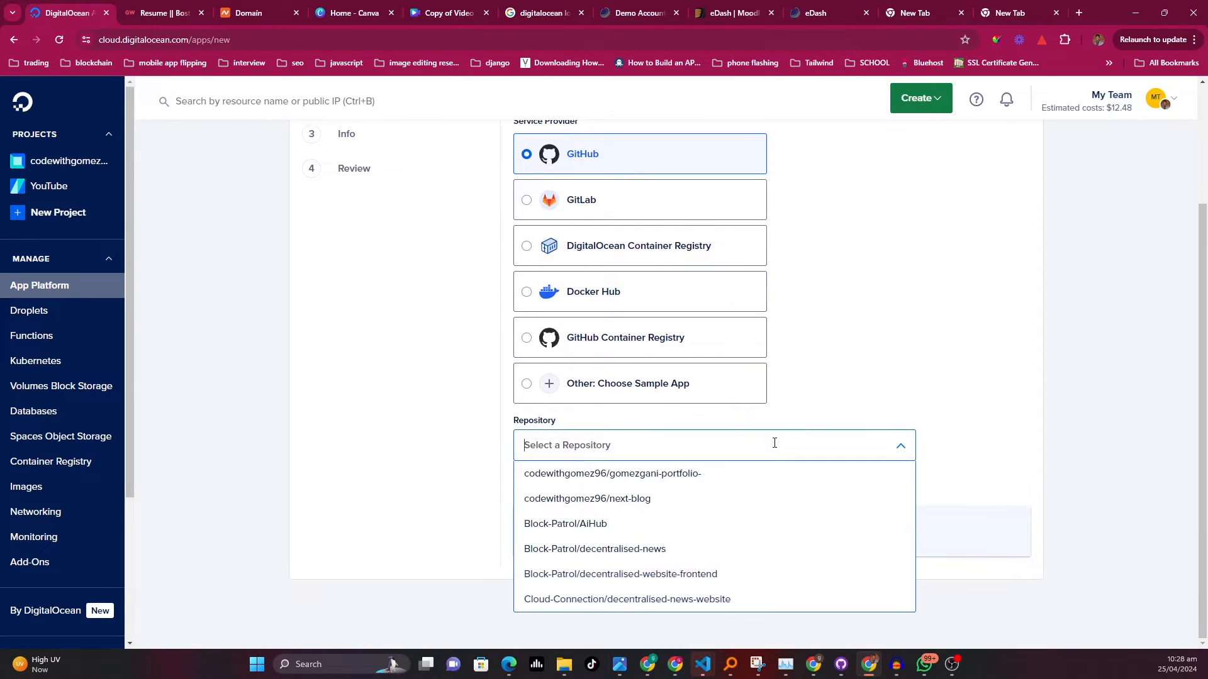
{"action": "left_click", "coordinate": [674, 477]}
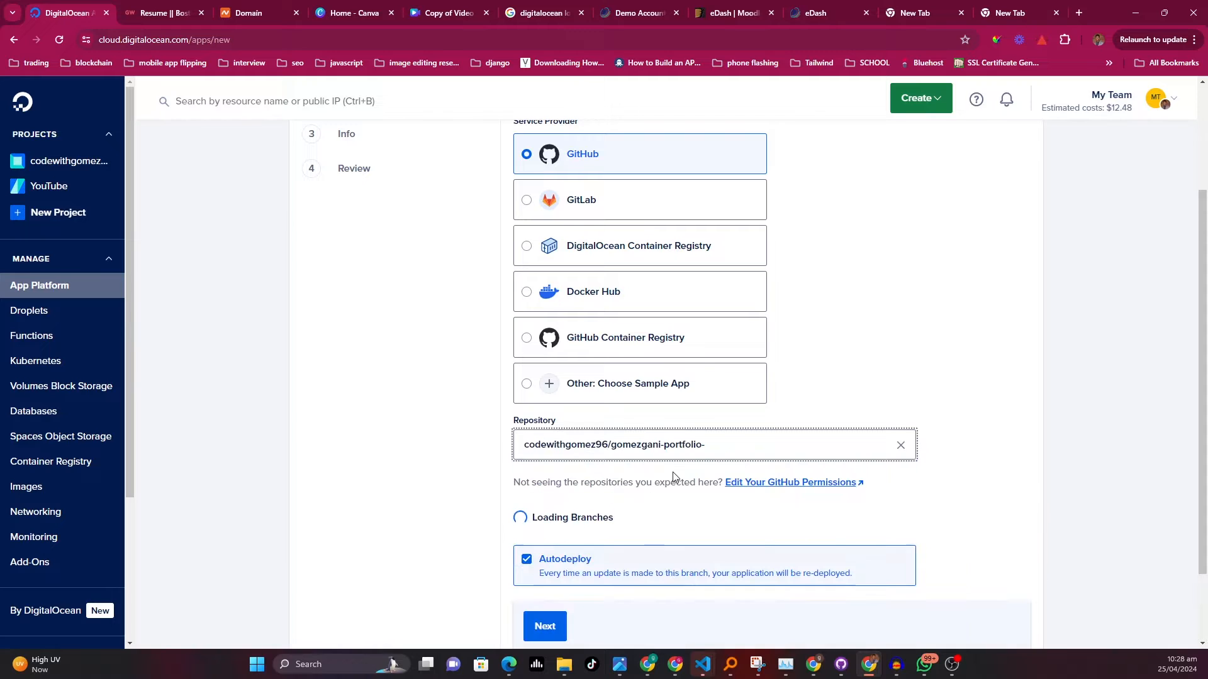
{"action": "scroll", "coordinate": [673, 476], "scroll_direction": "down", "scroll_amount": 3}
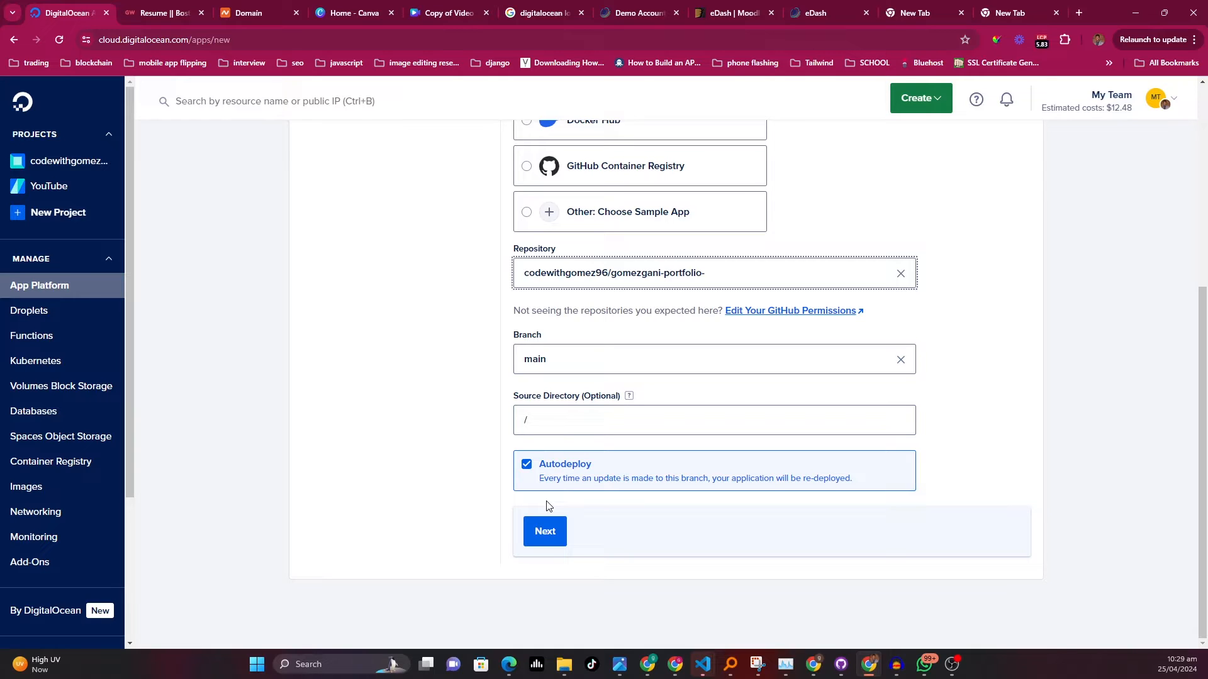
{"action": "left_click", "coordinate": [557, 533]}
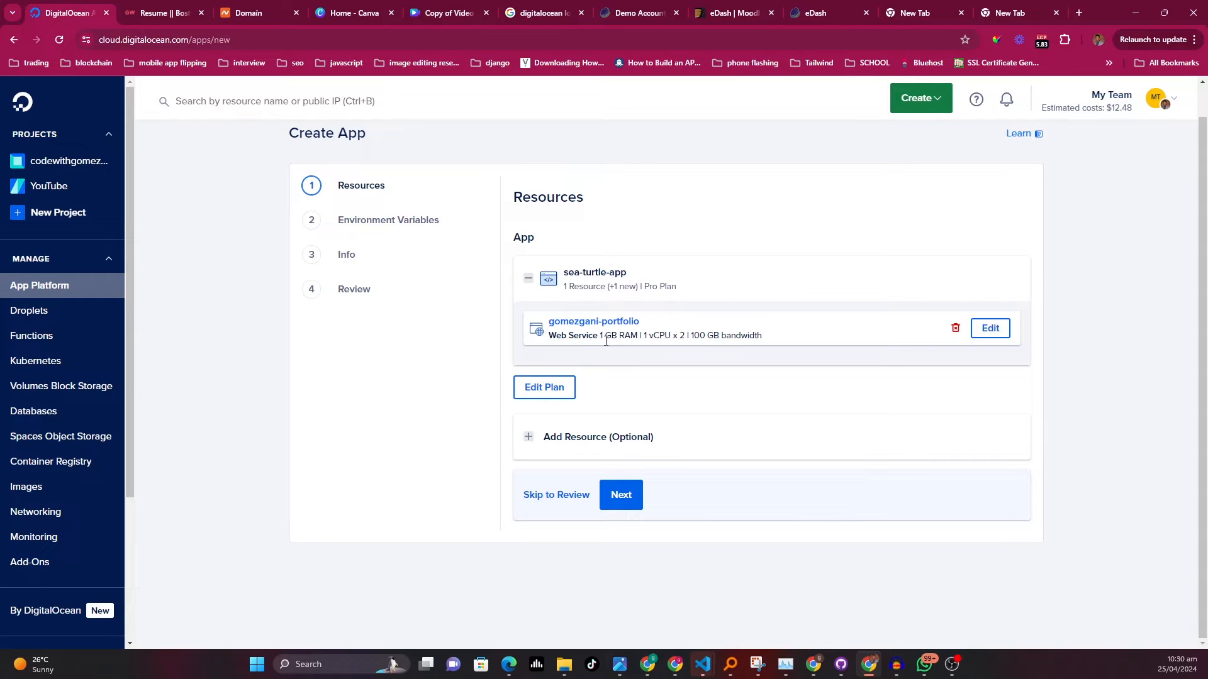
Open the app's plan editor and review the web service's instance size and containers
{"action": "left_click", "coordinate": [562, 394]}
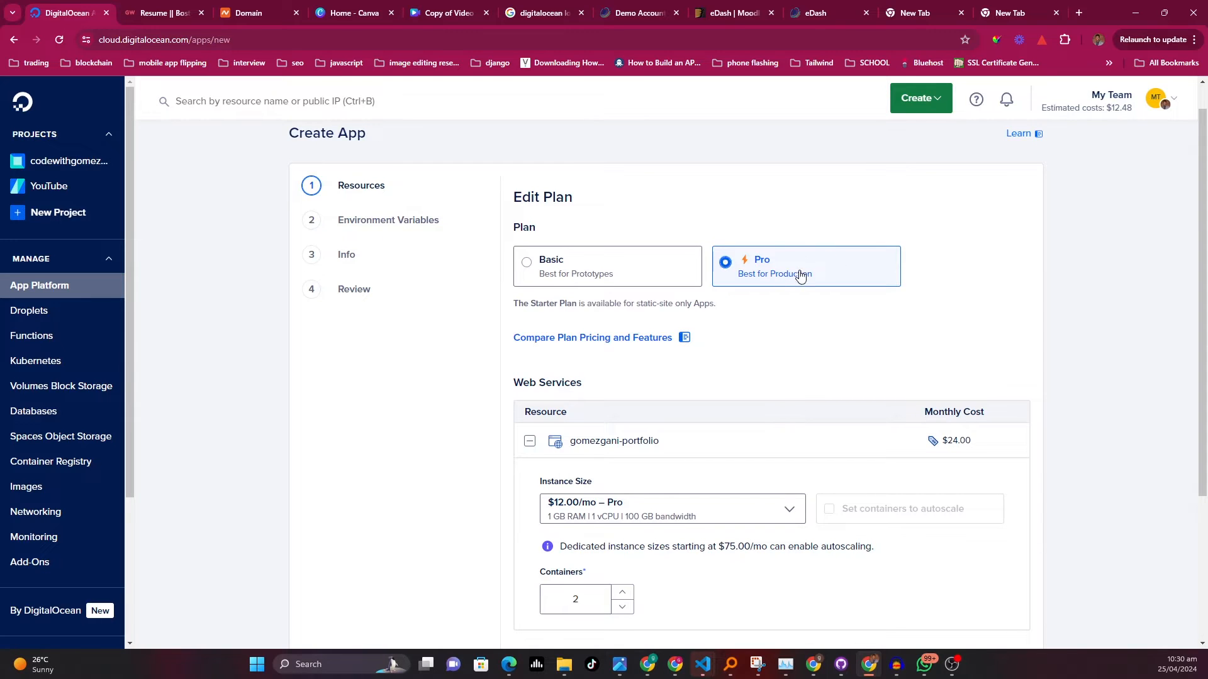
{"action": "scroll", "coordinate": [798, 273], "scroll_direction": "down", "scroll_amount": 1}
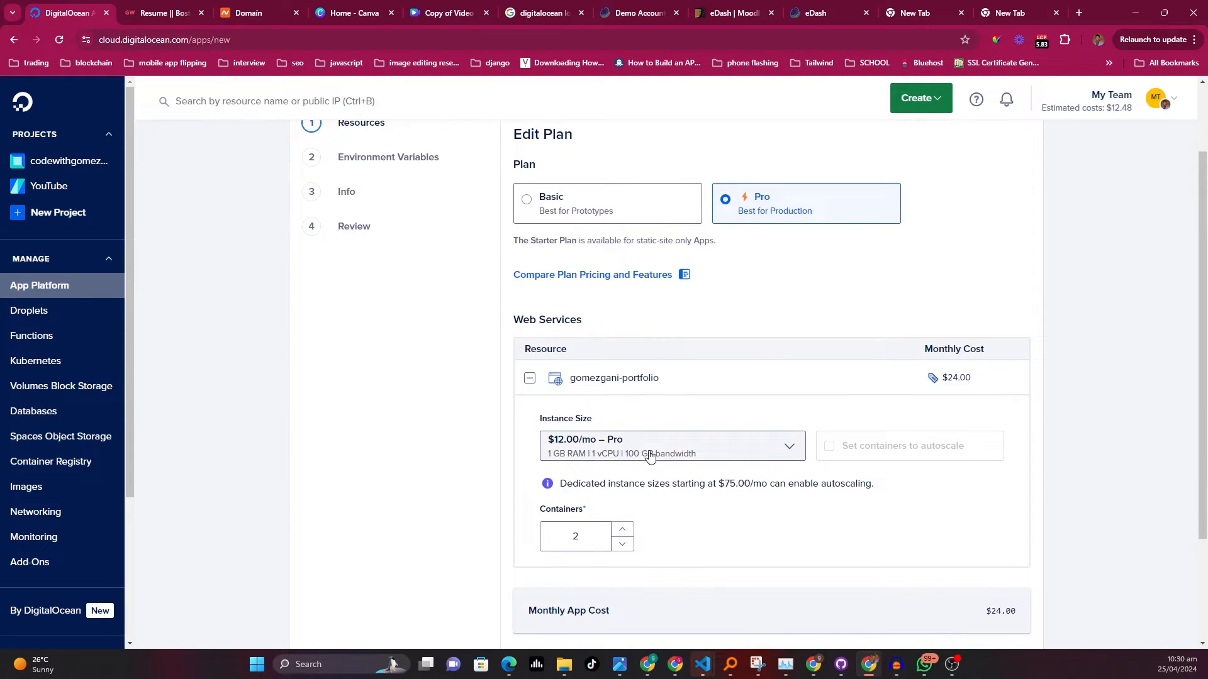
{"action": "scroll", "coordinate": [651, 434], "scroll_direction": "down", "scroll_amount": 1}
{"action": "scroll", "coordinate": [651, 434], "scroll_direction": "down", "scroll_amount": 2}
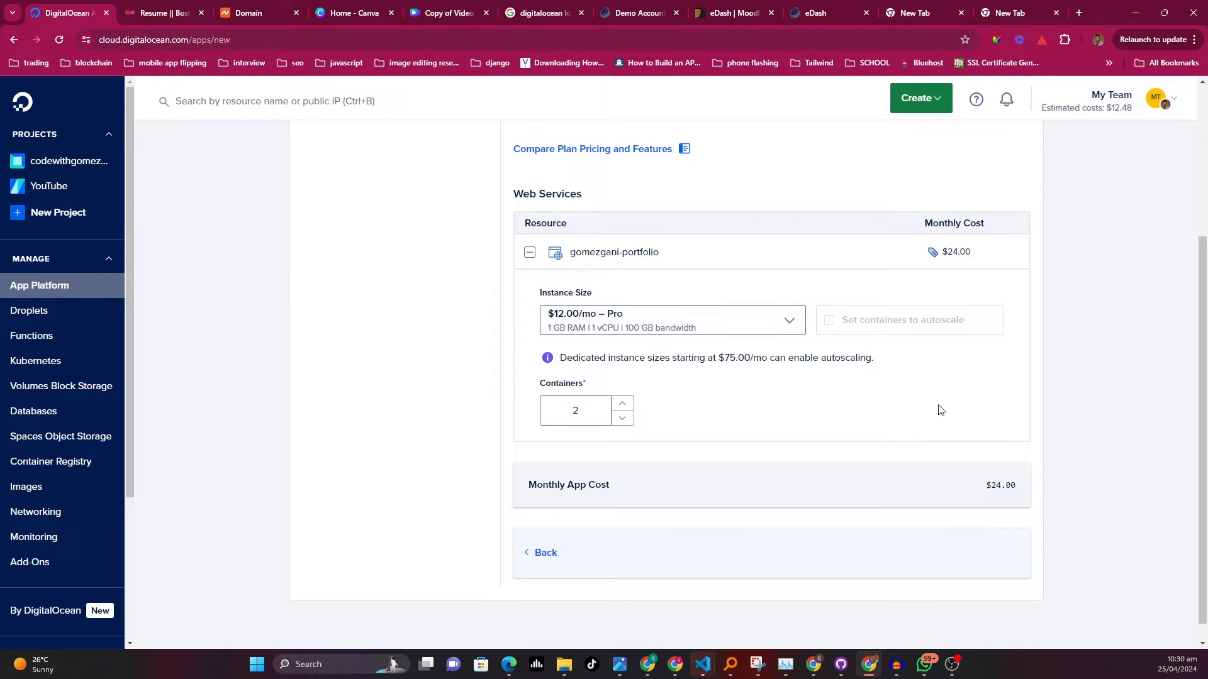
{"action": "scroll", "coordinate": [748, 436], "scroll_direction": "up", "scroll_amount": 1}
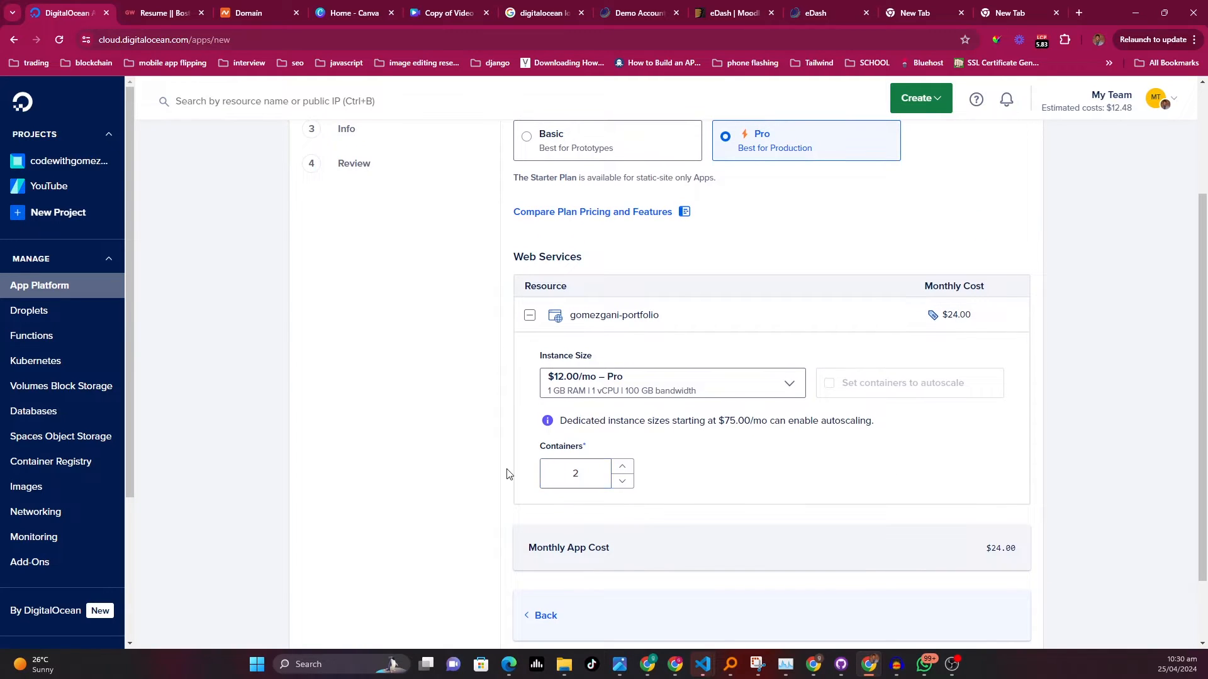
Adjust the web service's container count
{"action": "left_click", "coordinate": [622, 481]}
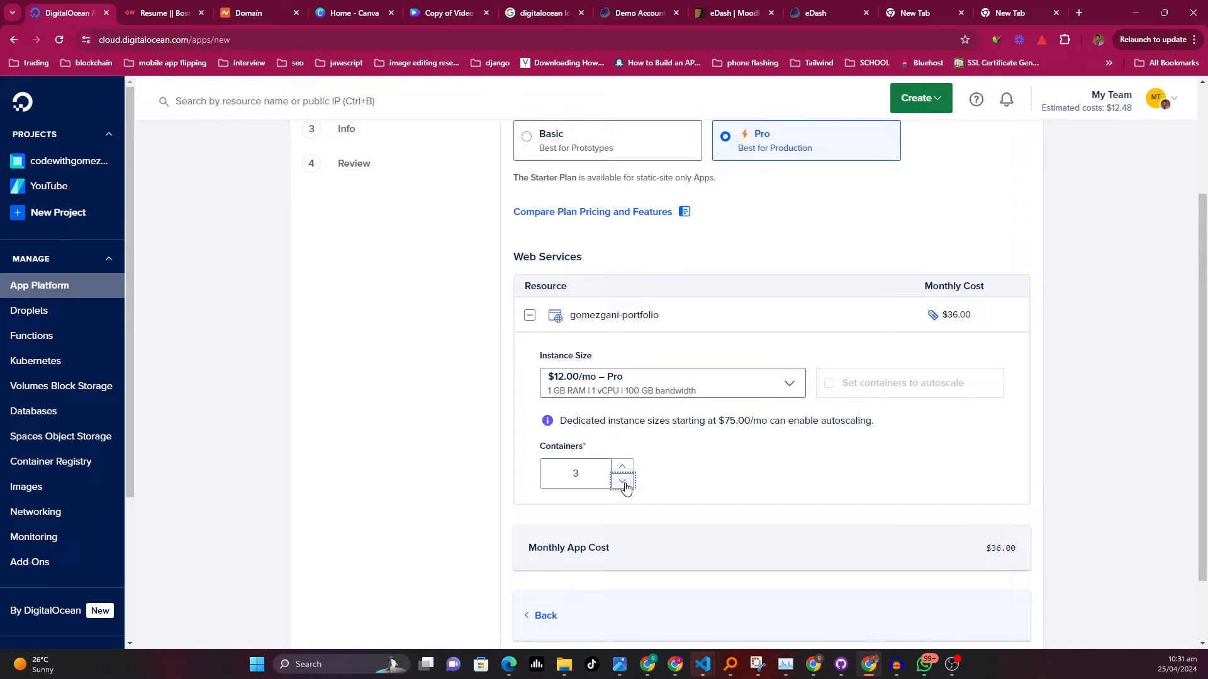
{"action": "scroll", "coordinate": [800, 472], "scroll_direction": "down", "scroll_amount": 2}
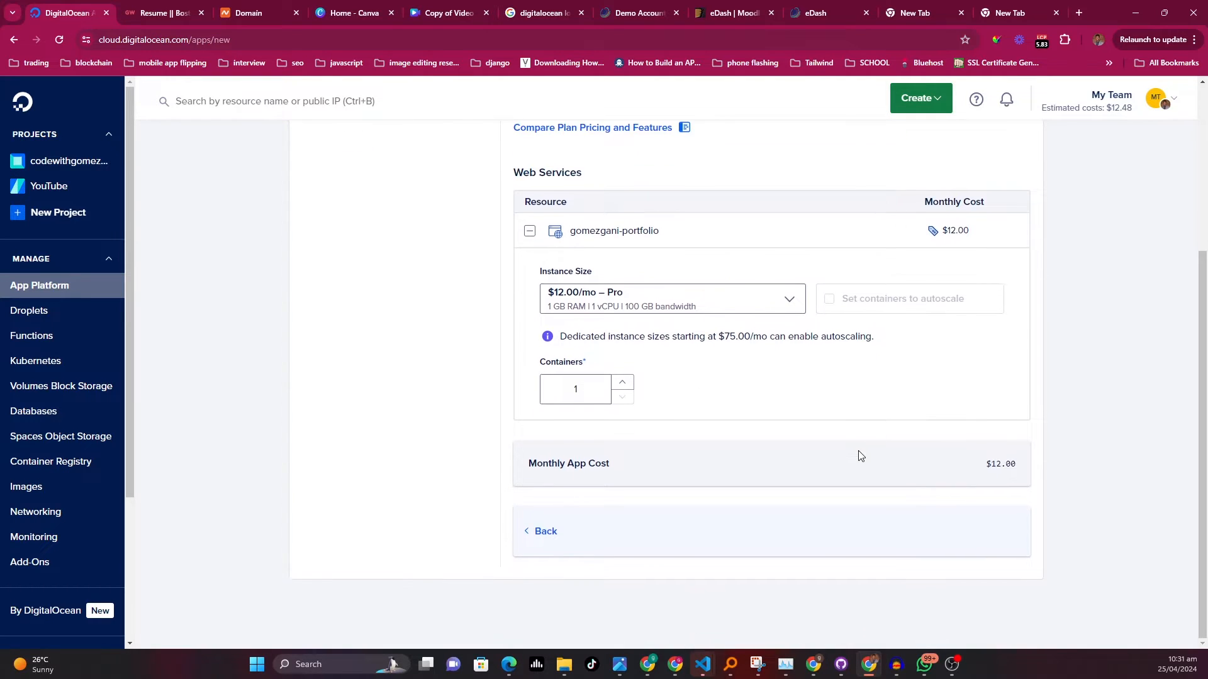
{"action": "scroll", "coordinate": [857, 453], "scroll_direction": "up", "scroll_amount": 4}
Switch to the Basic plan and pick the $5.00/mo – Basic instance size for the web service
{"action": "left_click", "coordinate": [631, 310]}
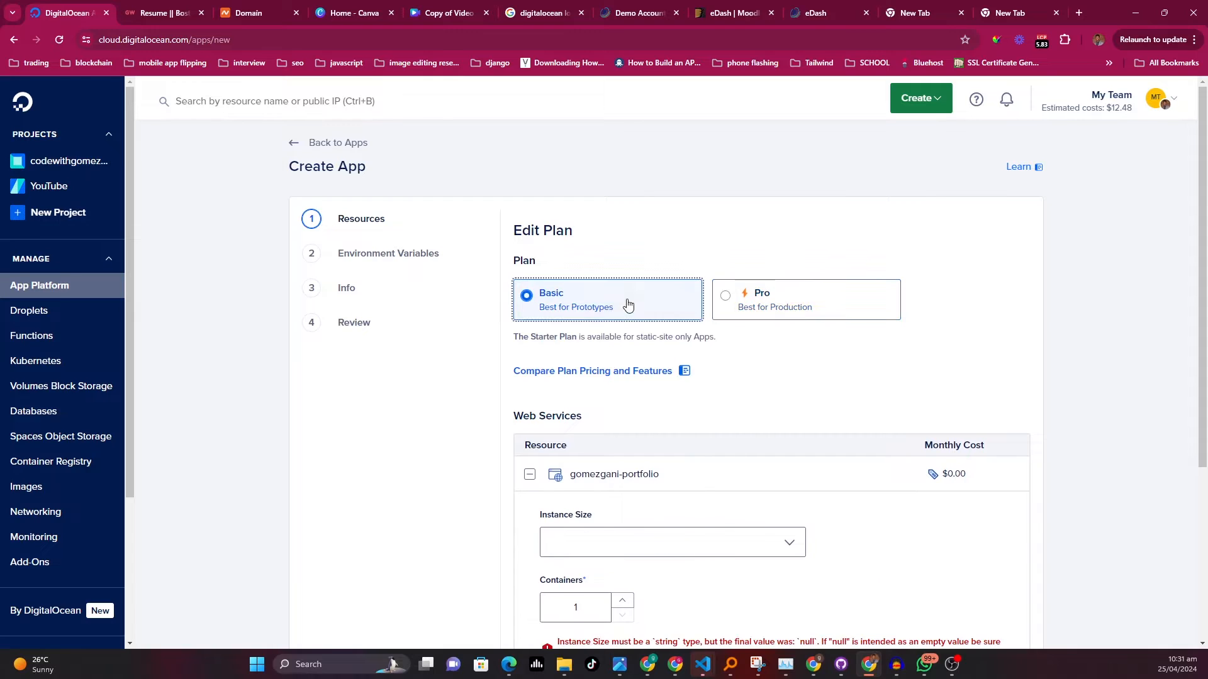
{"action": "scroll", "coordinate": [839, 432], "scroll_direction": "down", "scroll_amount": 2}
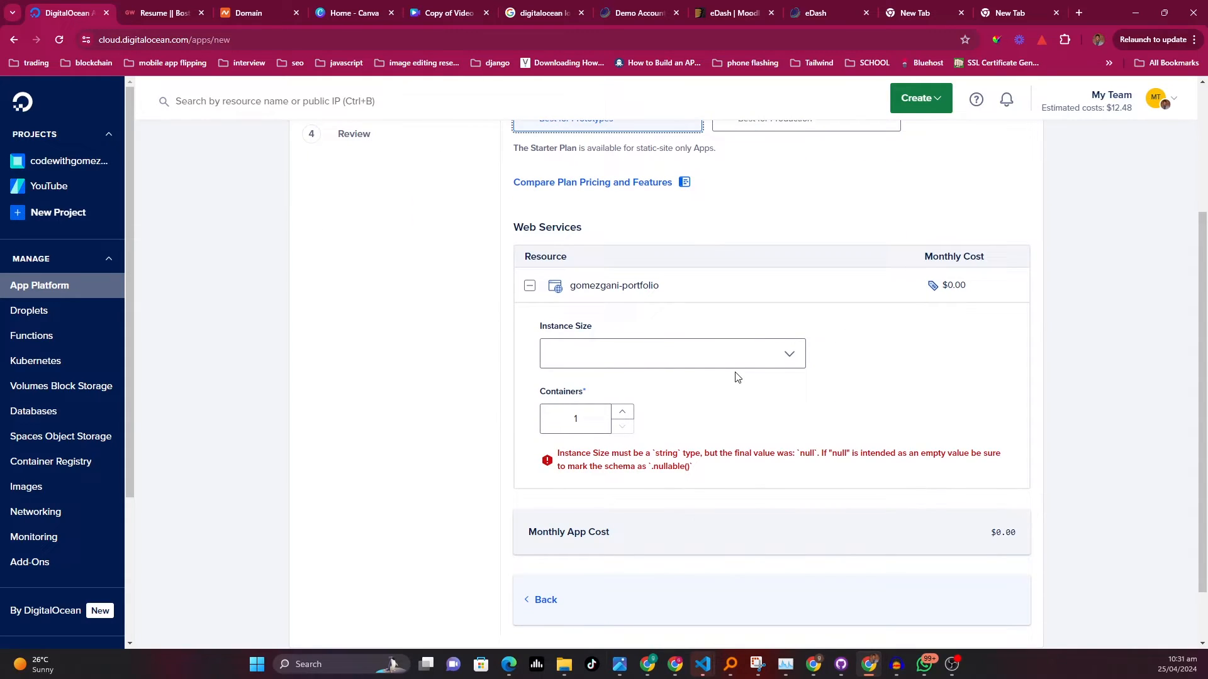
{"action": "left_click", "coordinate": [781, 365]}
{"action": "left_click", "coordinate": [651, 414]}
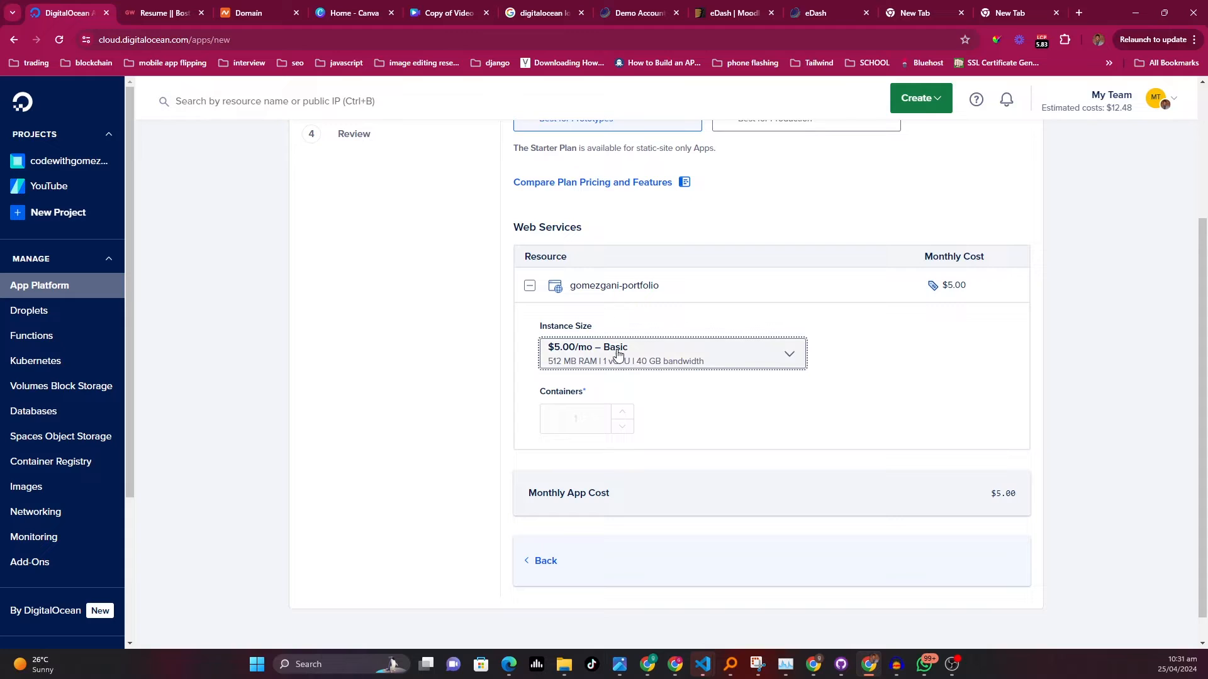
Return from the plan editor to the app's resources overview
{"action": "scroll", "coordinate": [690, 336], "scroll_direction": "down", "scroll_amount": 1}
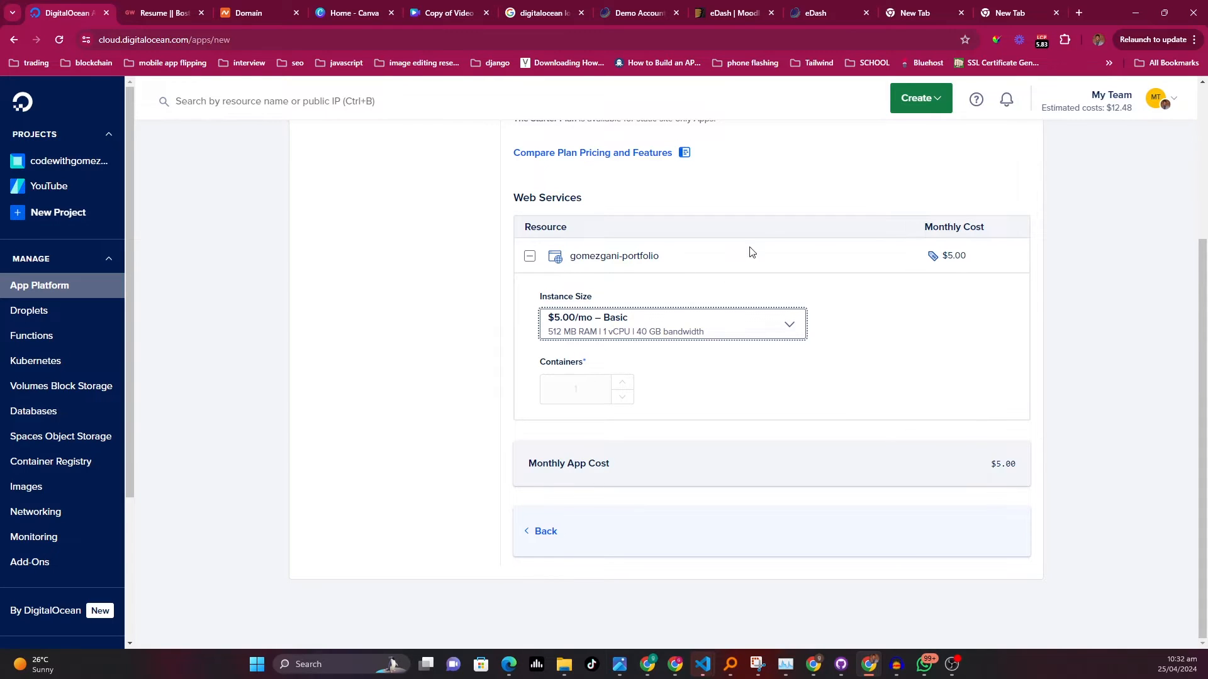
{"action": "scroll", "coordinate": [906, 346], "scroll_direction": "up", "scroll_amount": 2}
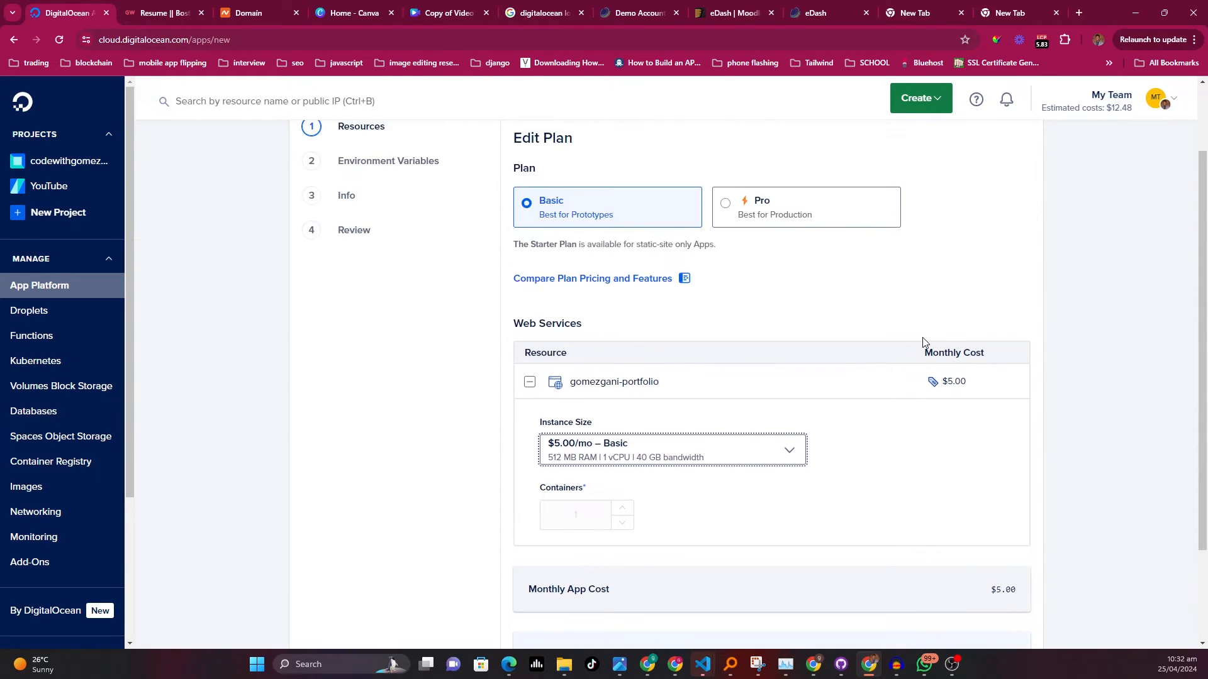
{"action": "scroll", "coordinate": [760, 368], "scroll_direction": "down", "scroll_amount": 2}
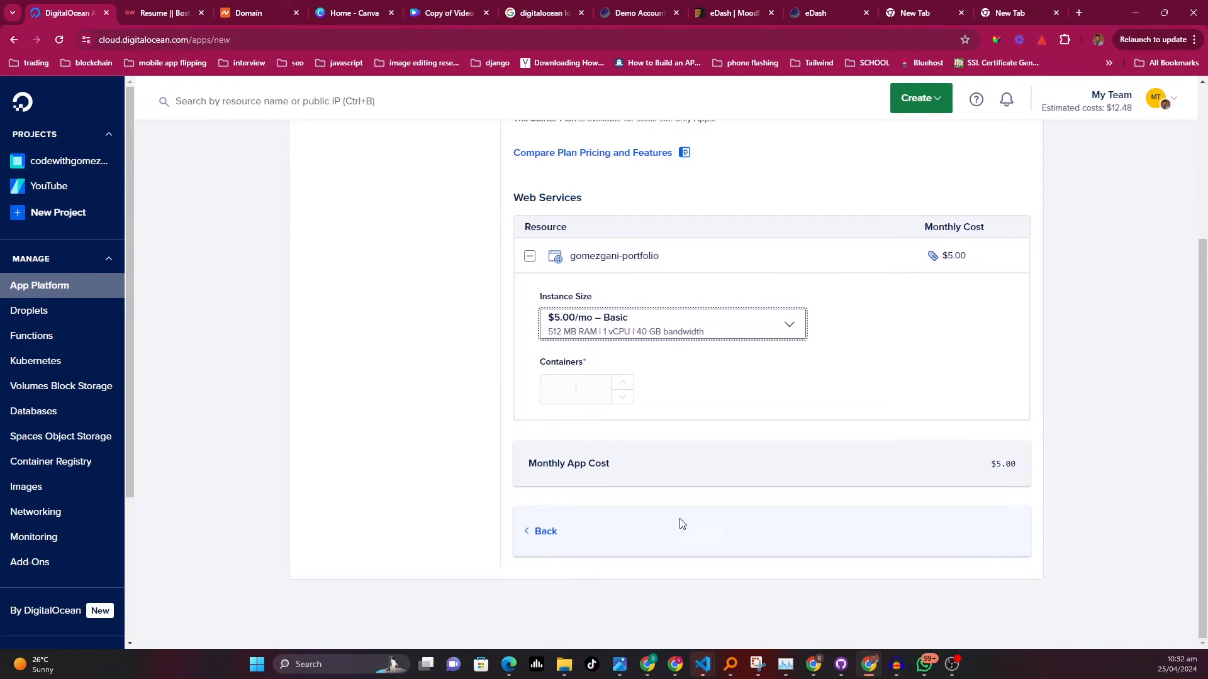
{"action": "left_click", "coordinate": [545, 531]}
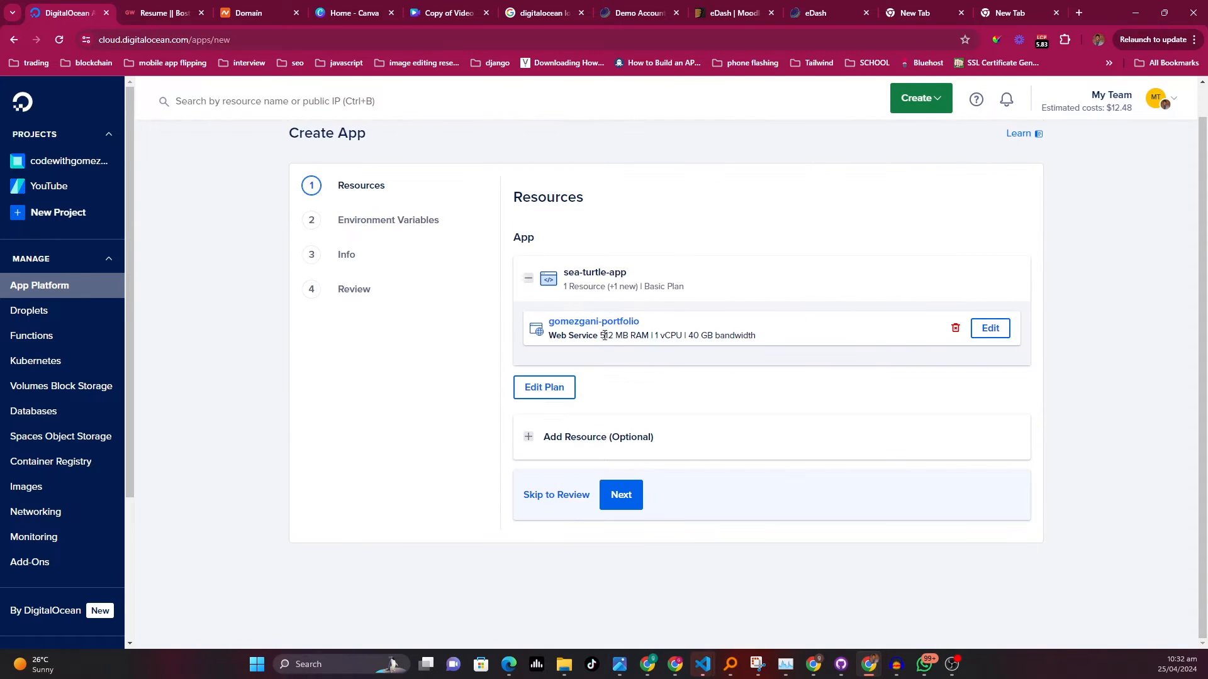
Open the web service's settings, review its name, build phase, run command and HTTP port, and go back to resources
{"action": "left_click", "coordinate": [998, 335]}
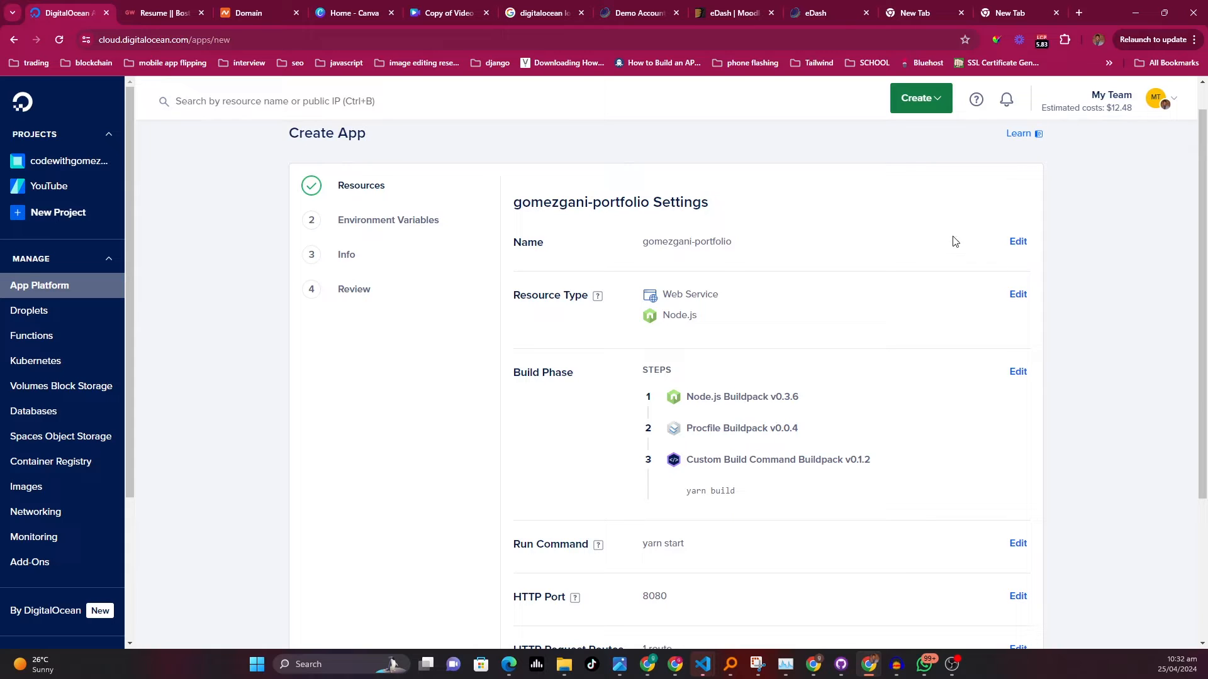
{"action": "left_click", "coordinate": [1020, 243]}
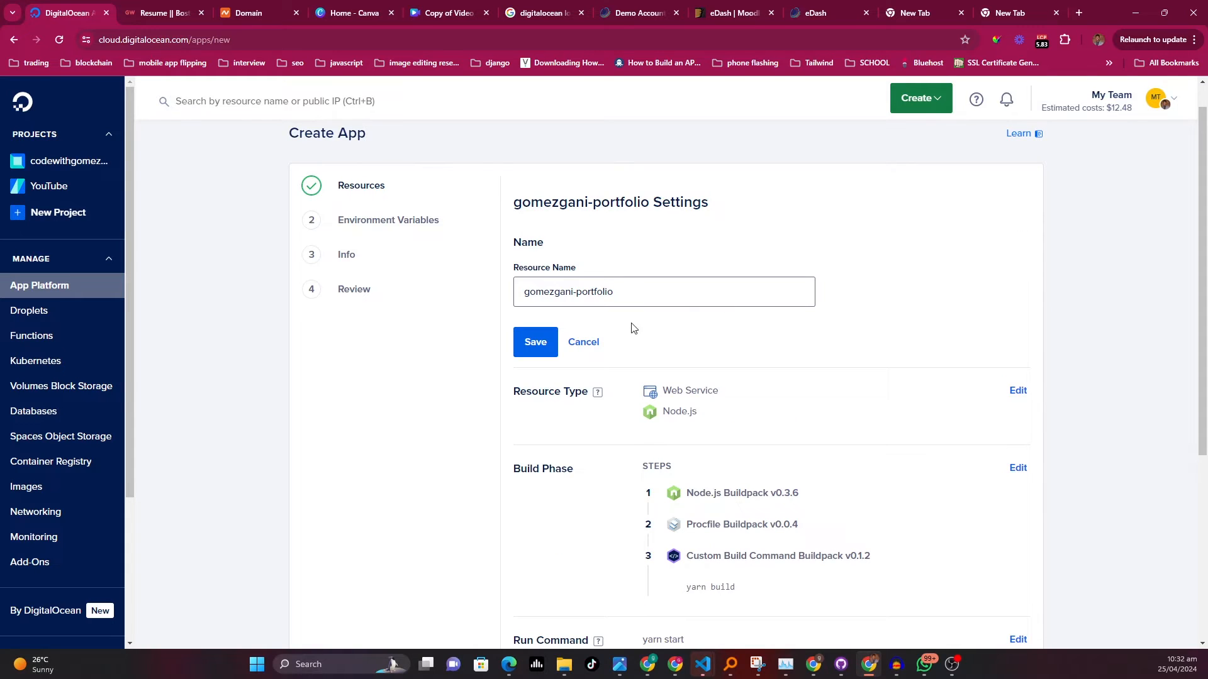
{"action": "left_click", "coordinate": [536, 358]}
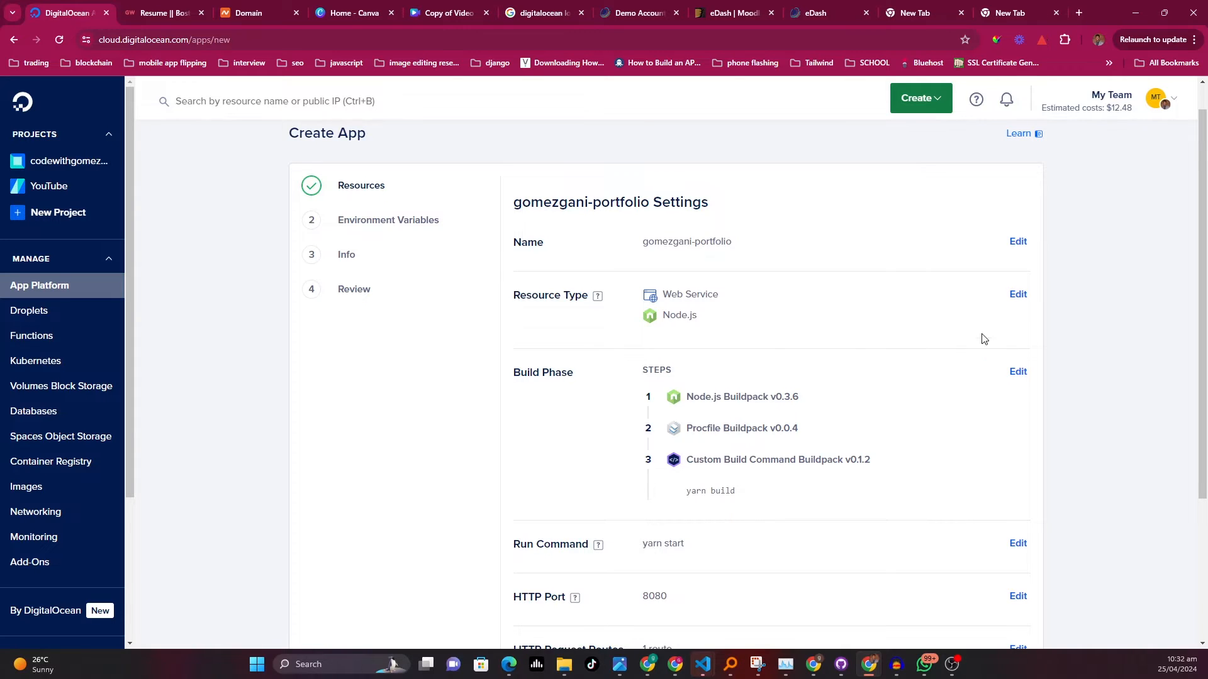
{"action": "scroll", "coordinate": [982, 337], "scroll_direction": "down", "scroll_amount": 2}
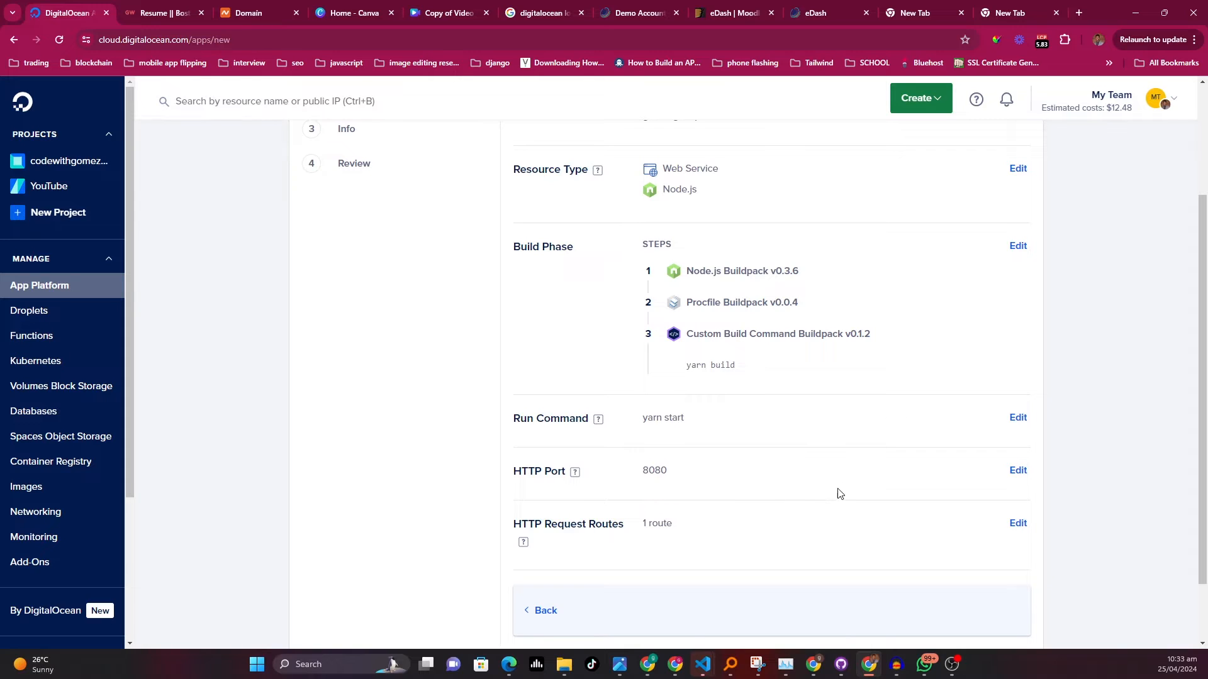
{"action": "scroll", "coordinate": [763, 497], "scroll_direction": "down", "scroll_amount": 1}
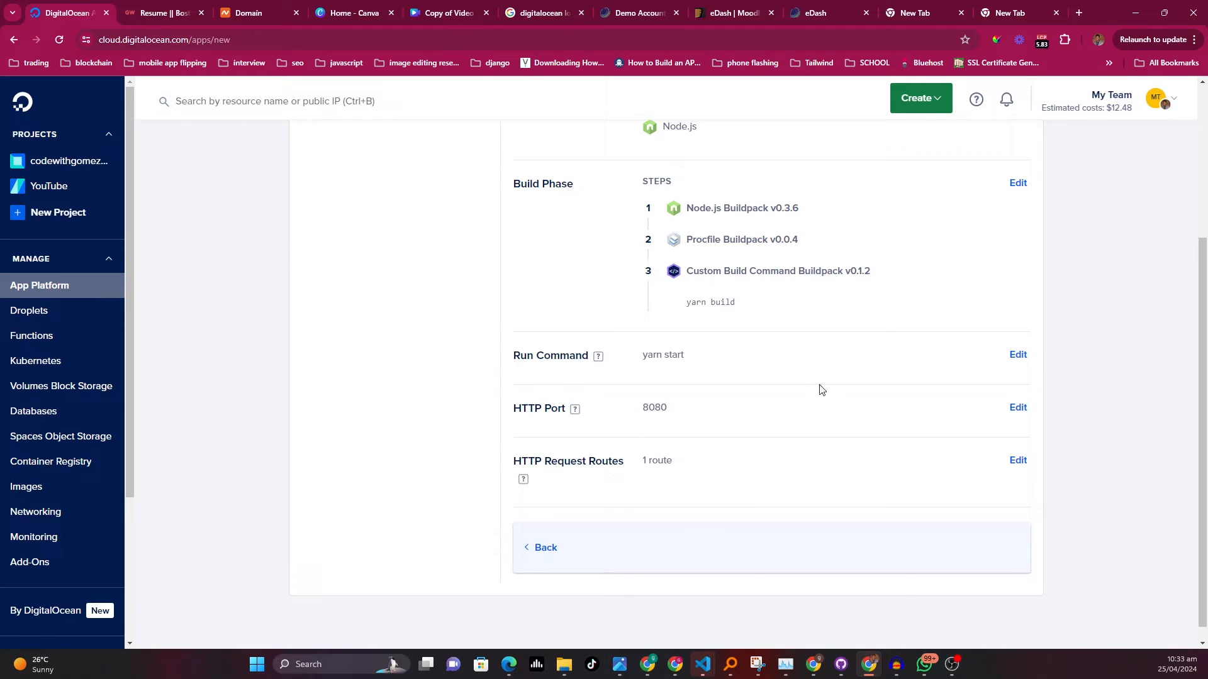
{"action": "left_click", "coordinate": [549, 554]}
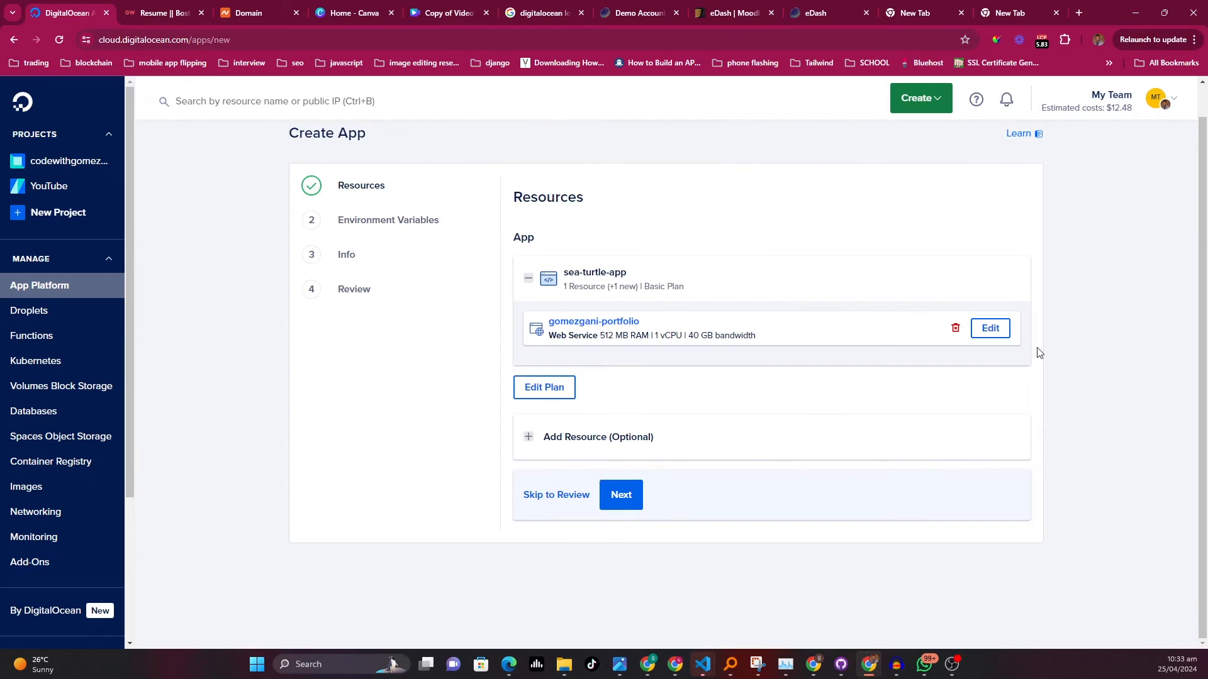
Proceed through the Environment Variables step without adding any variables for the web service
{"action": "left_click", "coordinate": [636, 502]}
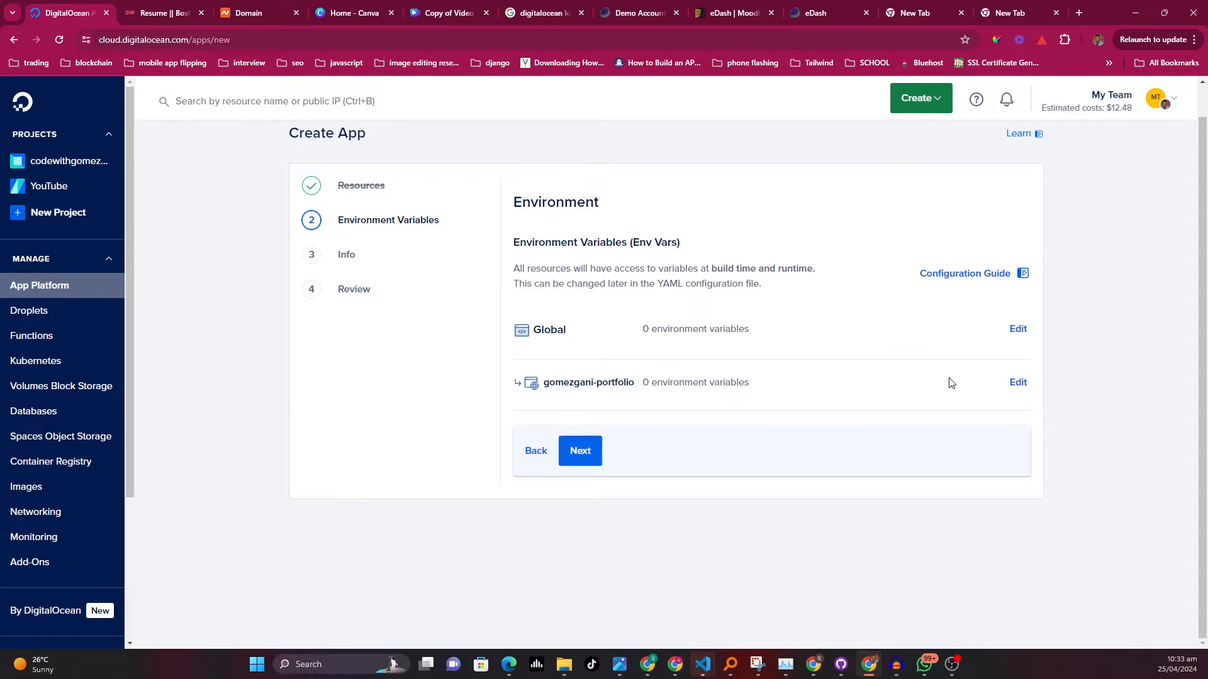
{"action": "left_click", "coordinate": [1018, 382]}
{"action": "scroll", "coordinate": [607, 373], "scroll_direction": "down", "scroll_amount": 1}
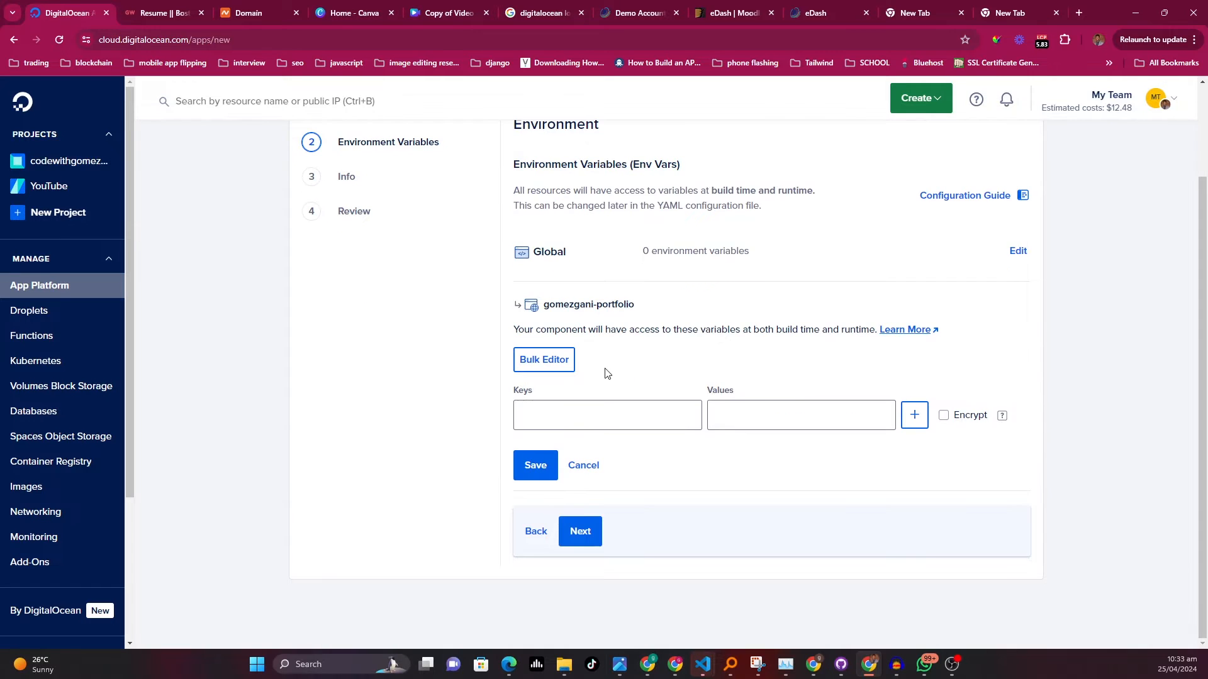
{"action": "left_click", "coordinate": [582, 423]}
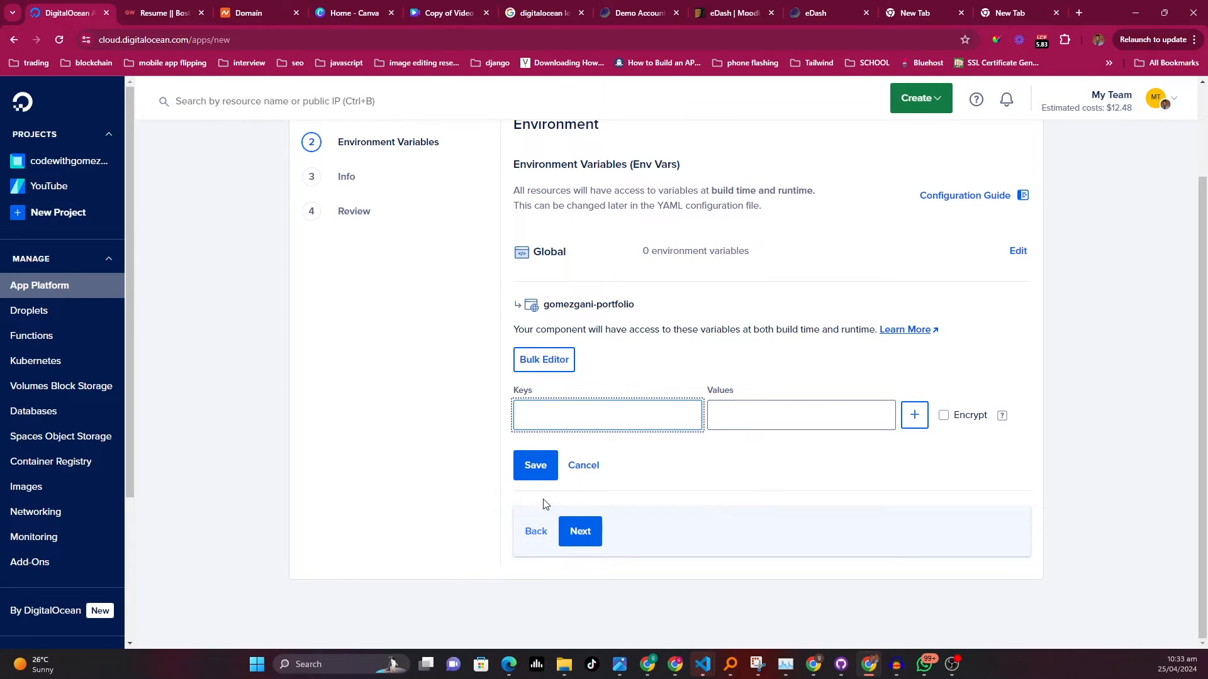
{"action": "left_click", "coordinate": [577, 465]}
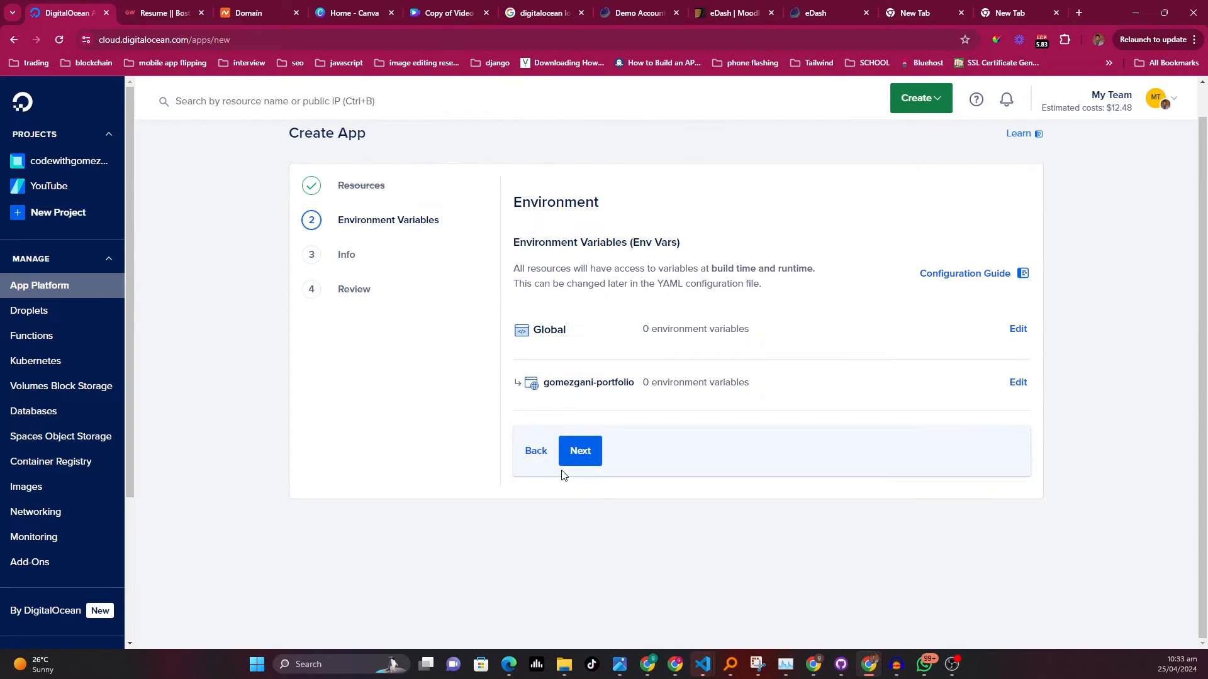
{"action": "left_click", "coordinate": [576, 452]}
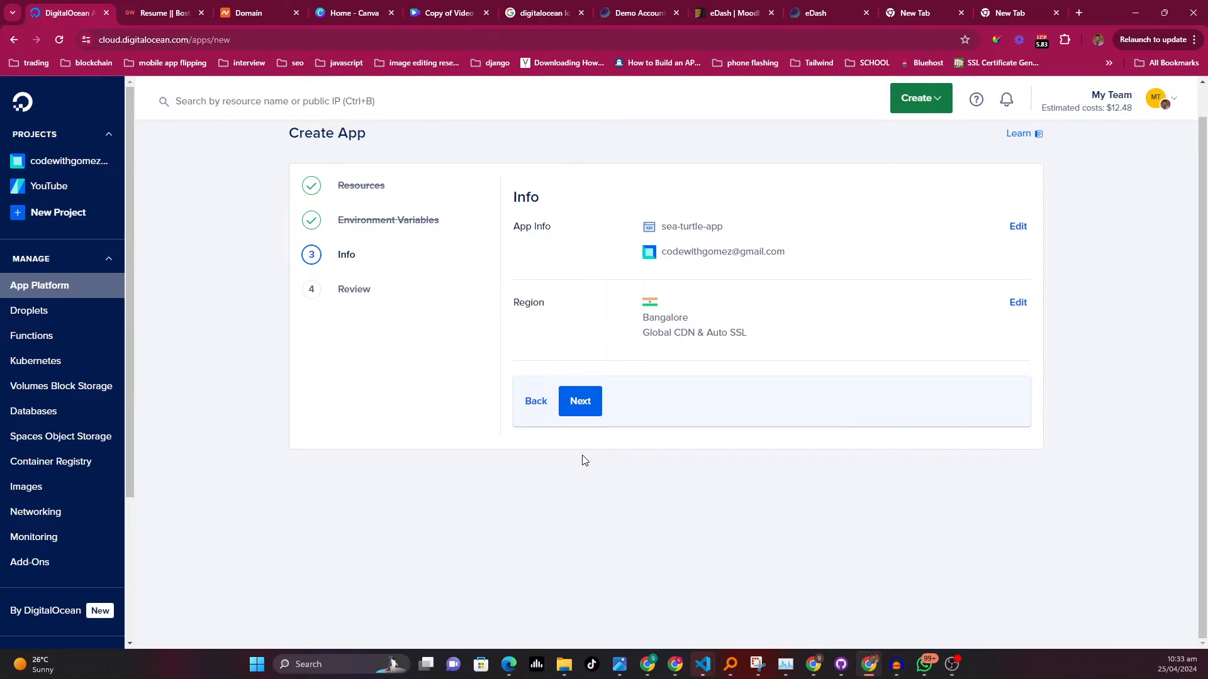
Try to rename the app to portfolio and assign it to the YouTube project
{"action": "left_click", "coordinate": [1018, 229]}
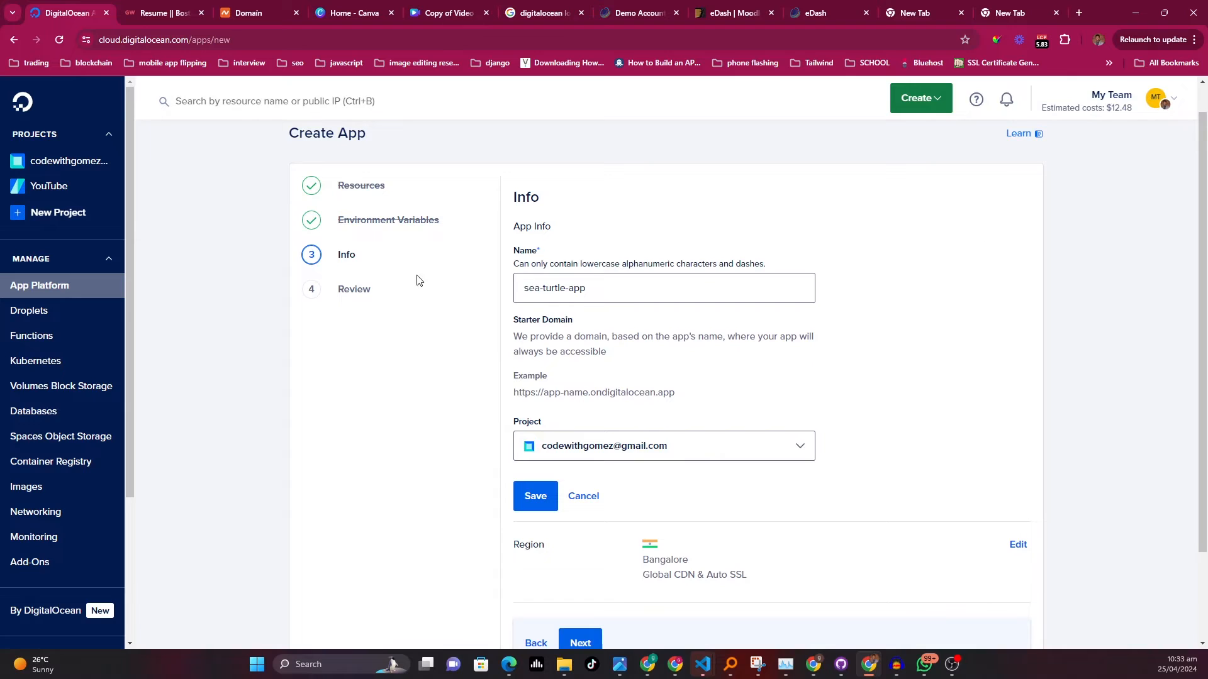
{"action": "left_click_drag", "start_coordinate": [602, 296], "coordinate": [468, 291]}
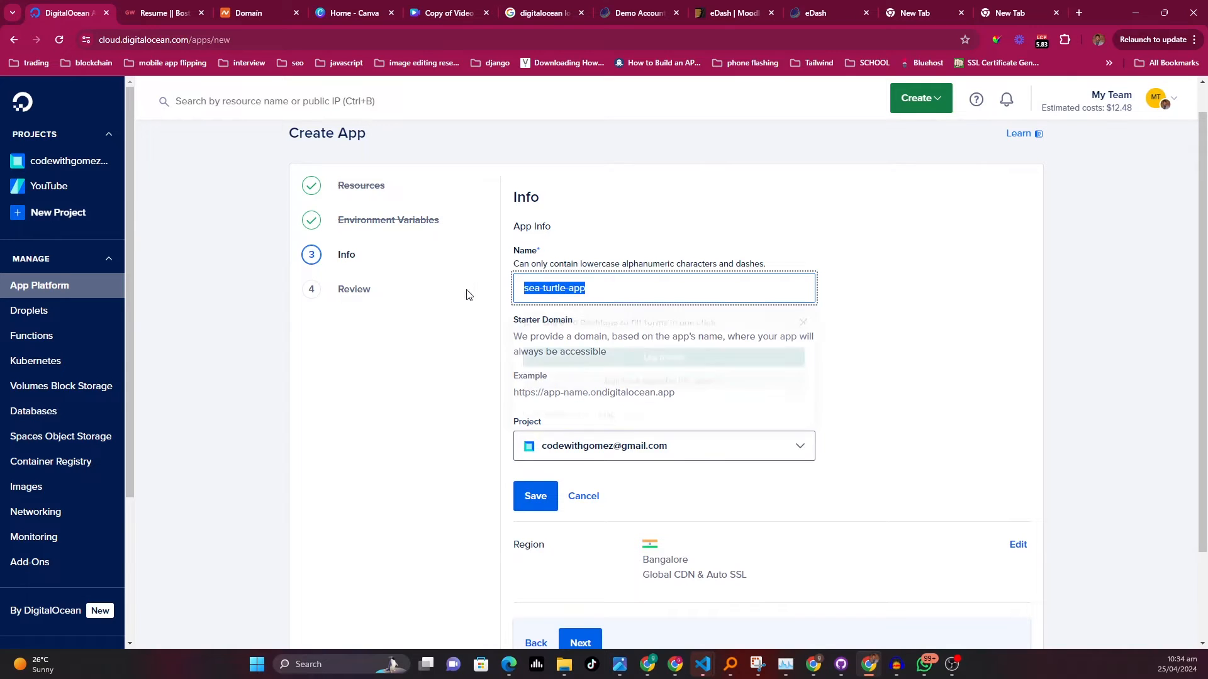
{"action": "left_click", "coordinate": [830, 256]}
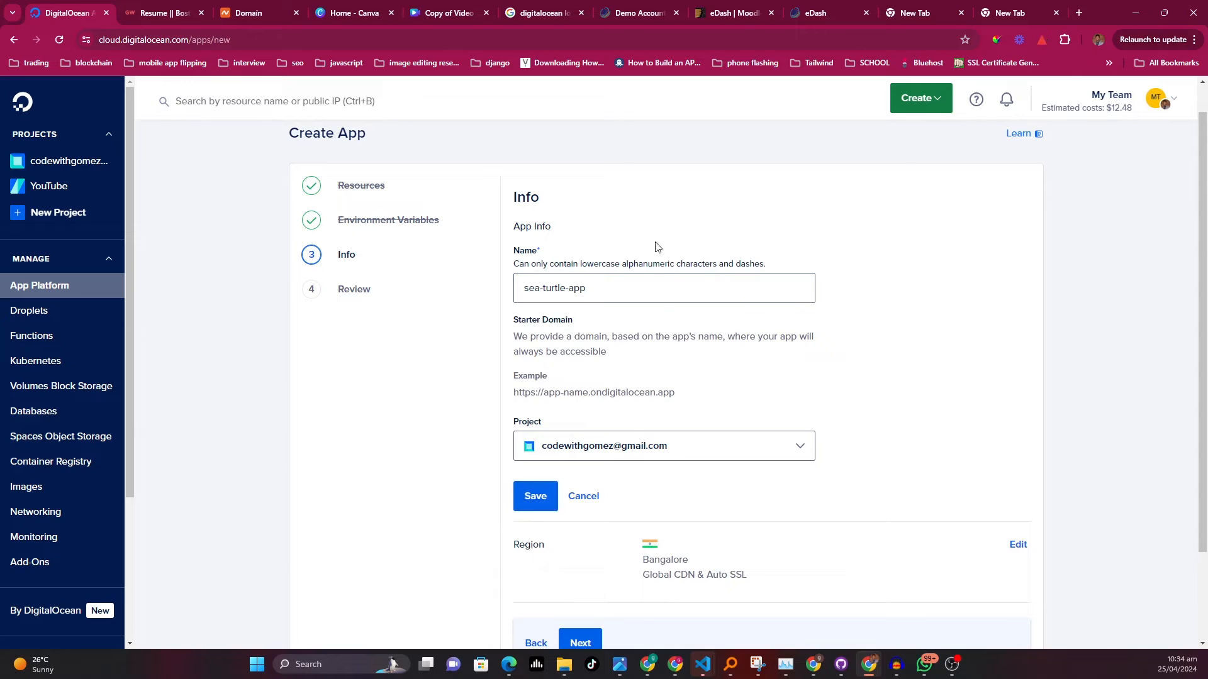
{"action": "triple_click", "coordinate": [616, 292]}
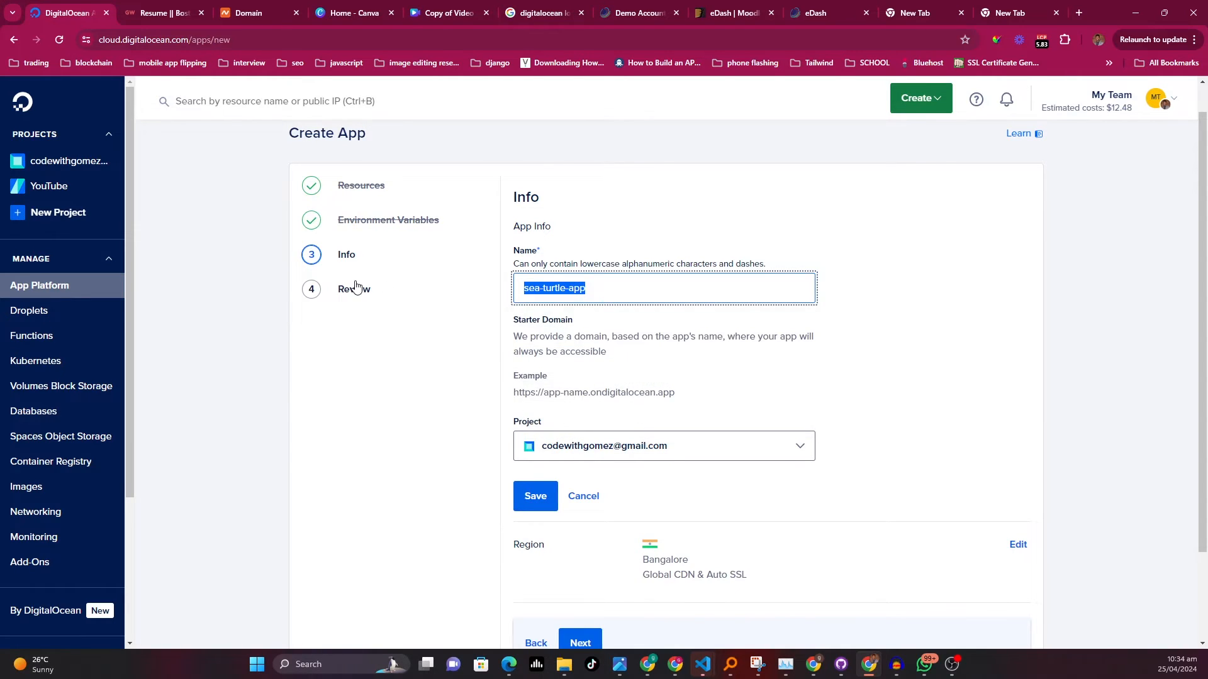
{"action": "key", "text": "BackSpace"}
{"action": "type", "text": "portfolio"}
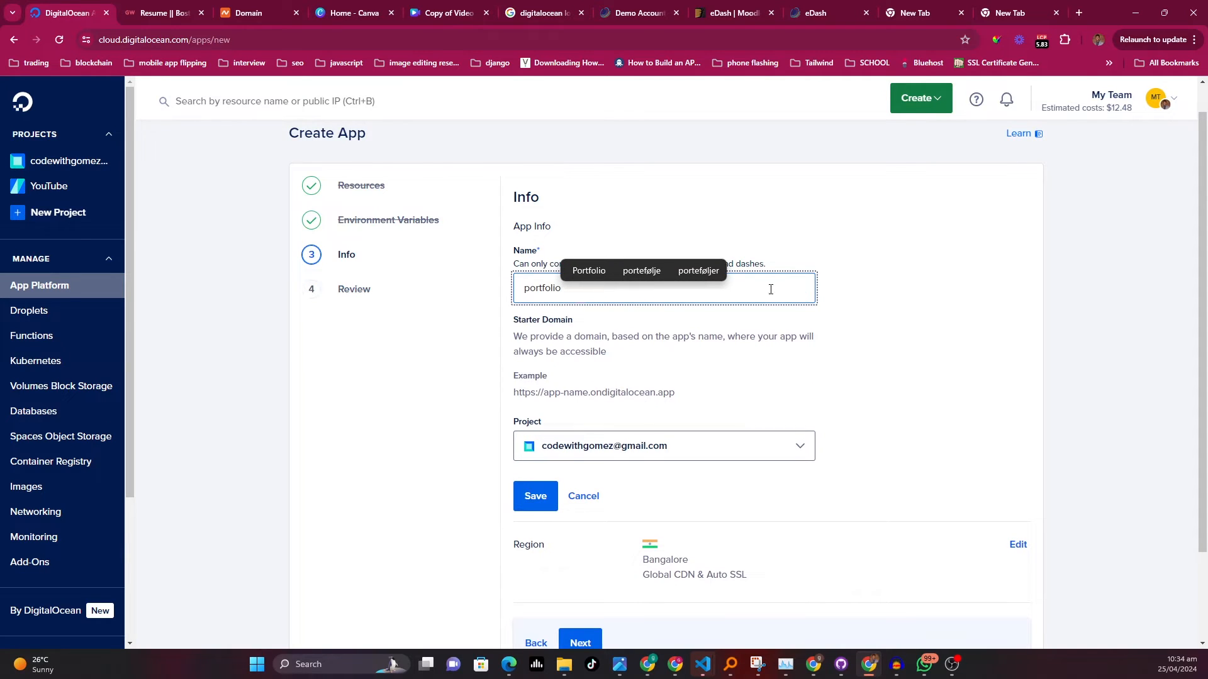
{"action": "left_click", "coordinate": [744, 220]}
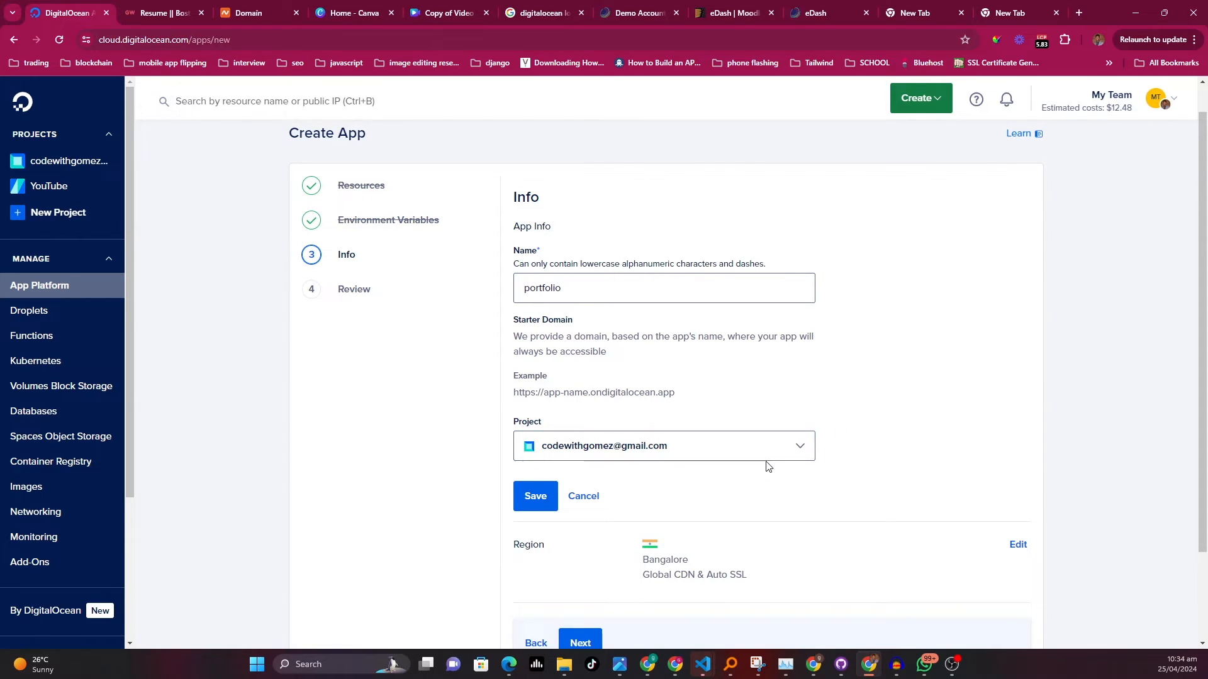
{"action": "left_click", "coordinate": [787, 457]}
{"action": "left_click", "coordinate": [647, 502]}
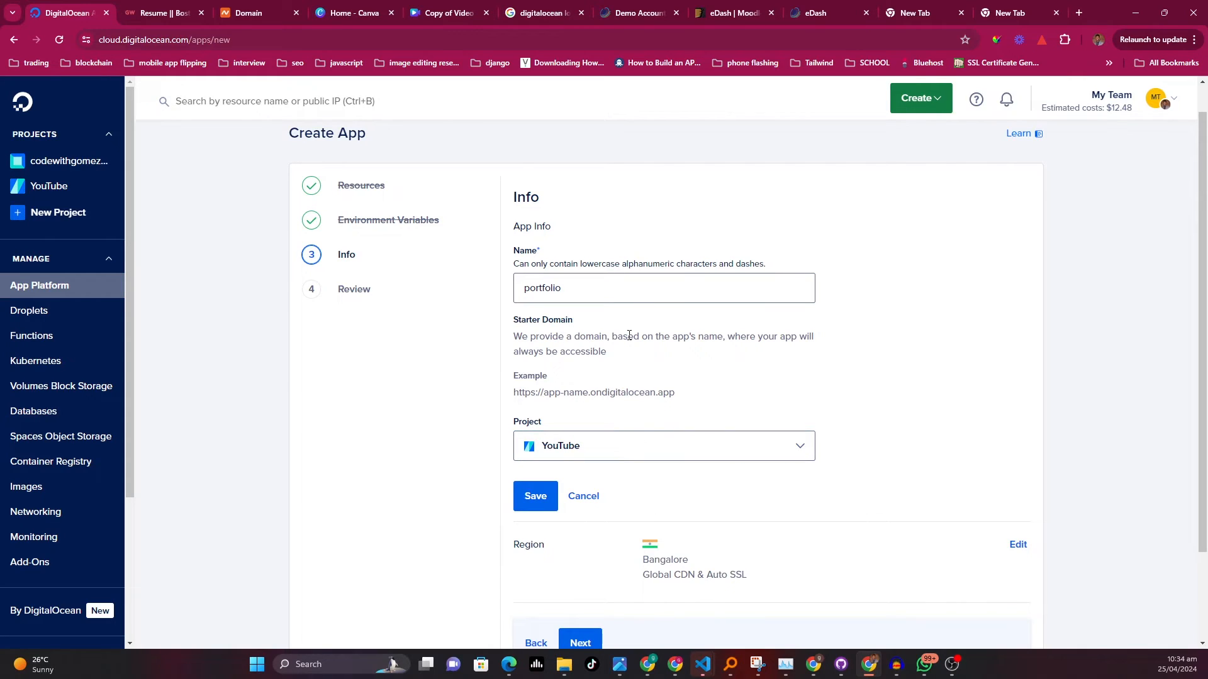
{"action": "scroll", "coordinate": [705, 475], "scroll_direction": "down", "scroll_amount": 3}
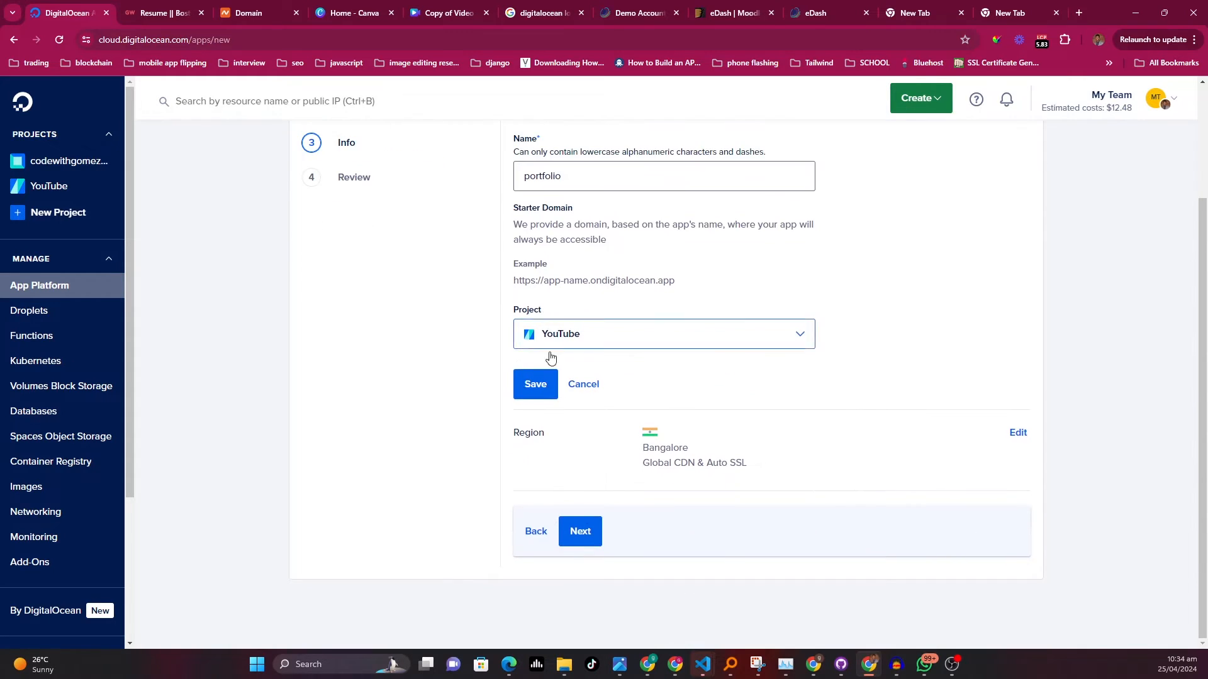
Keep Bangalore as the app's region and continue to the Review step
{"action": "left_click", "coordinate": [1019, 434]}
{"action": "scroll", "coordinate": [560, 464], "scroll_direction": "down", "scroll_amount": 2}
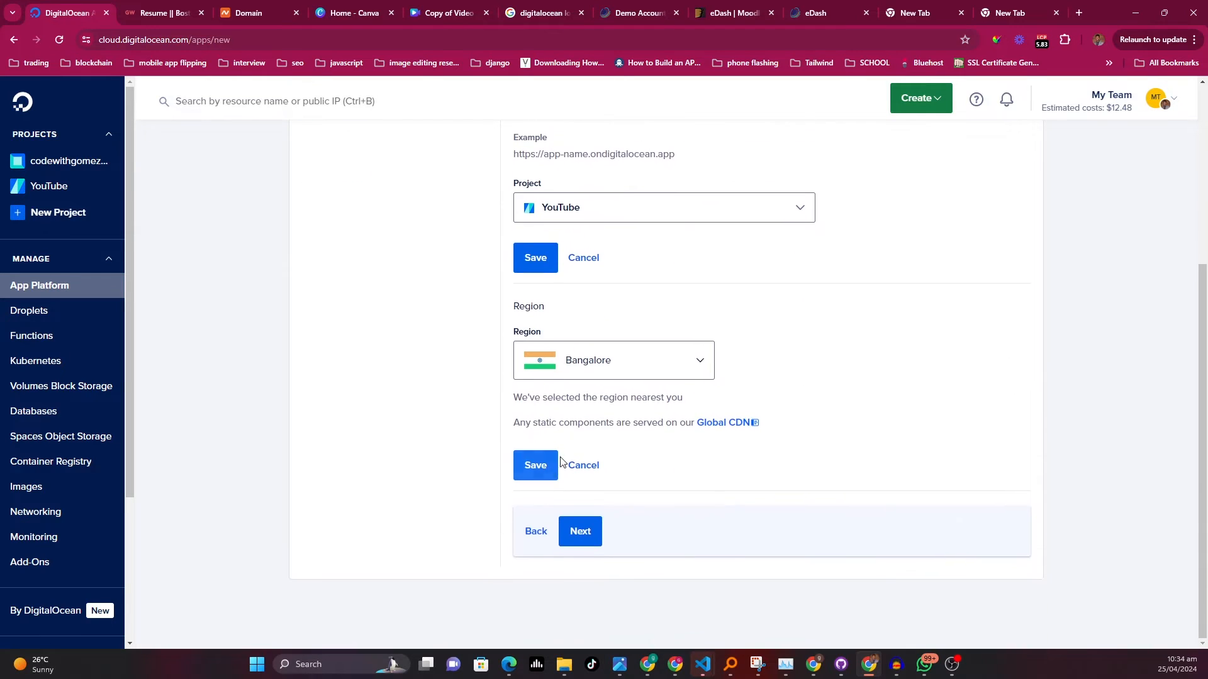
{"action": "left_click", "coordinate": [698, 372]}
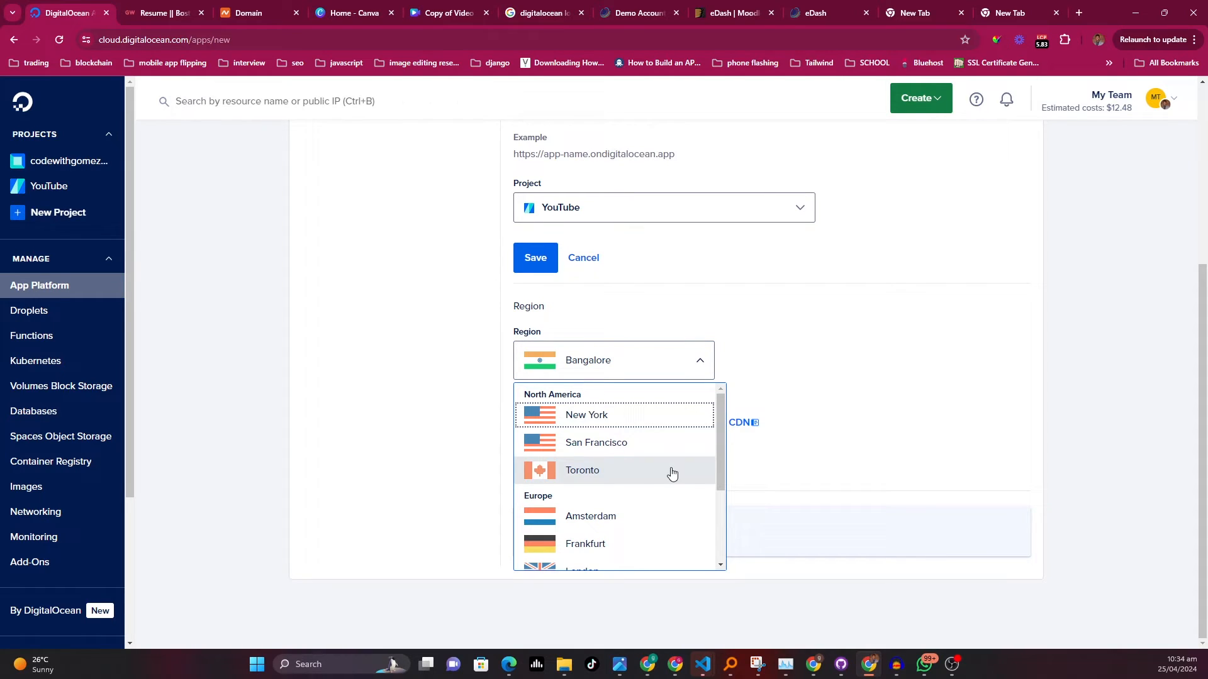
{"action": "left_click", "coordinate": [730, 364]}
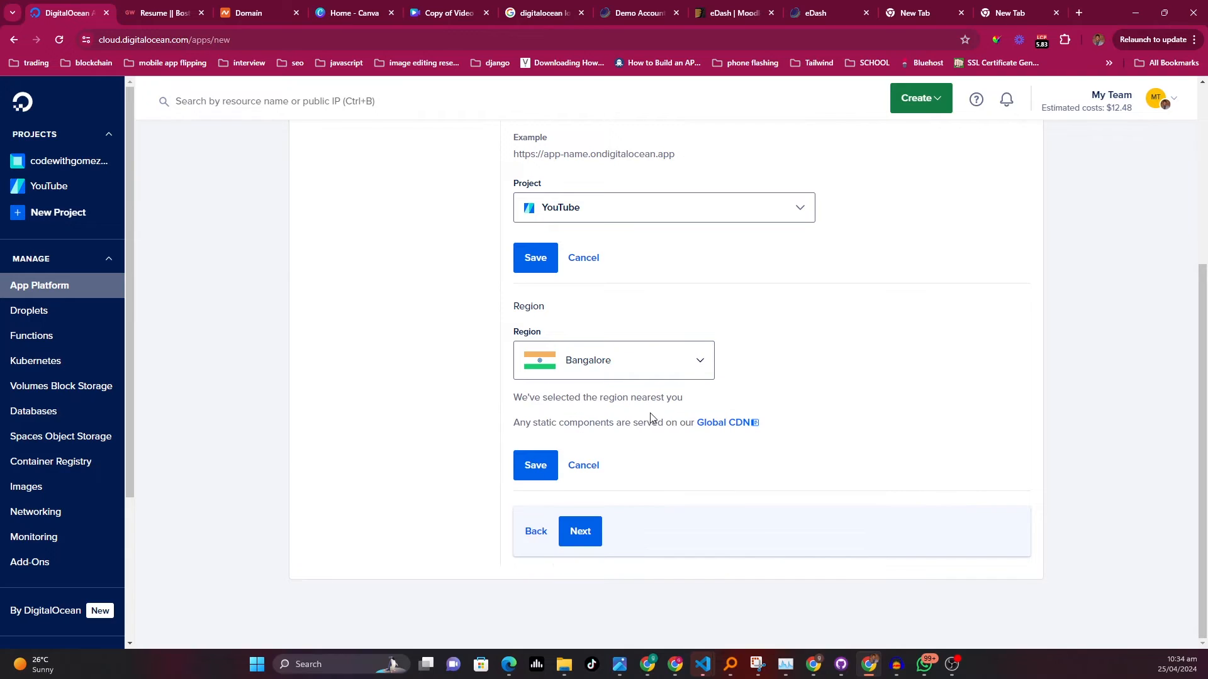
{"action": "left_click", "coordinate": [539, 469]}
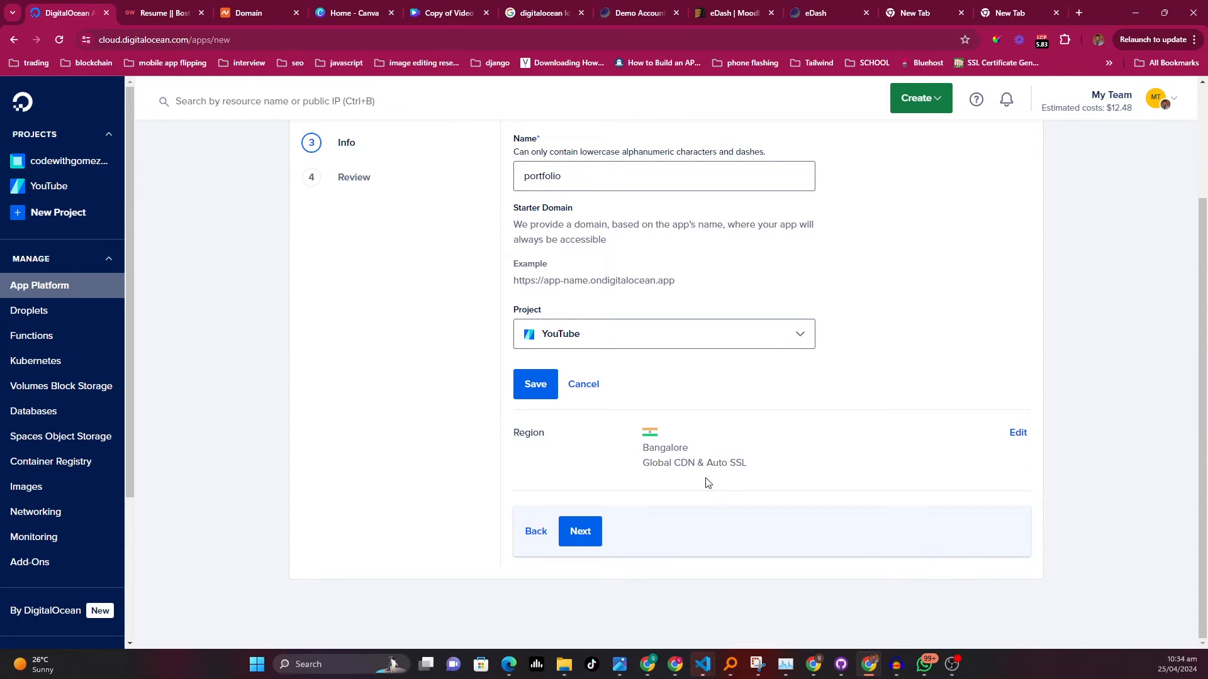
{"action": "left_click", "coordinate": [594, 539]}
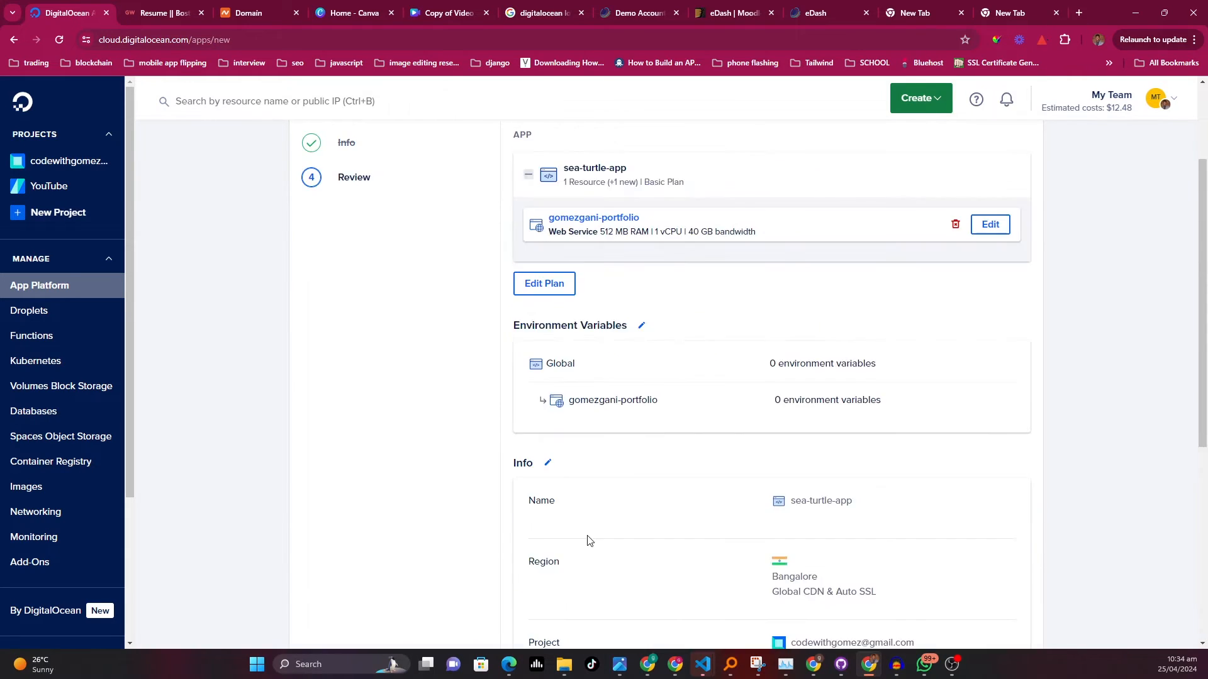
Review the app's resources, environment variables, info and billing summary
{"action": "scroll", "coordinate": [740, 415], "scroll_direction": "down", "scroll_amount": 4}
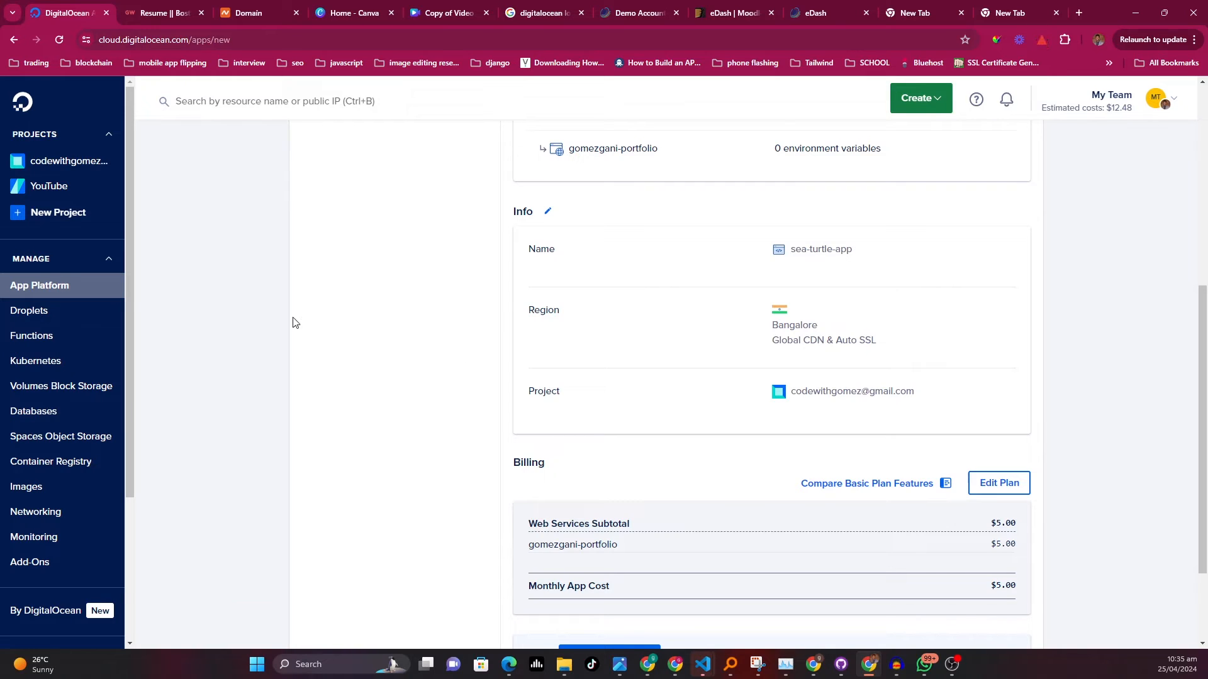
{"action": "scroll", "coordinate": [506, 321], "scroll_direction": "down", "scroll_amount": 2}
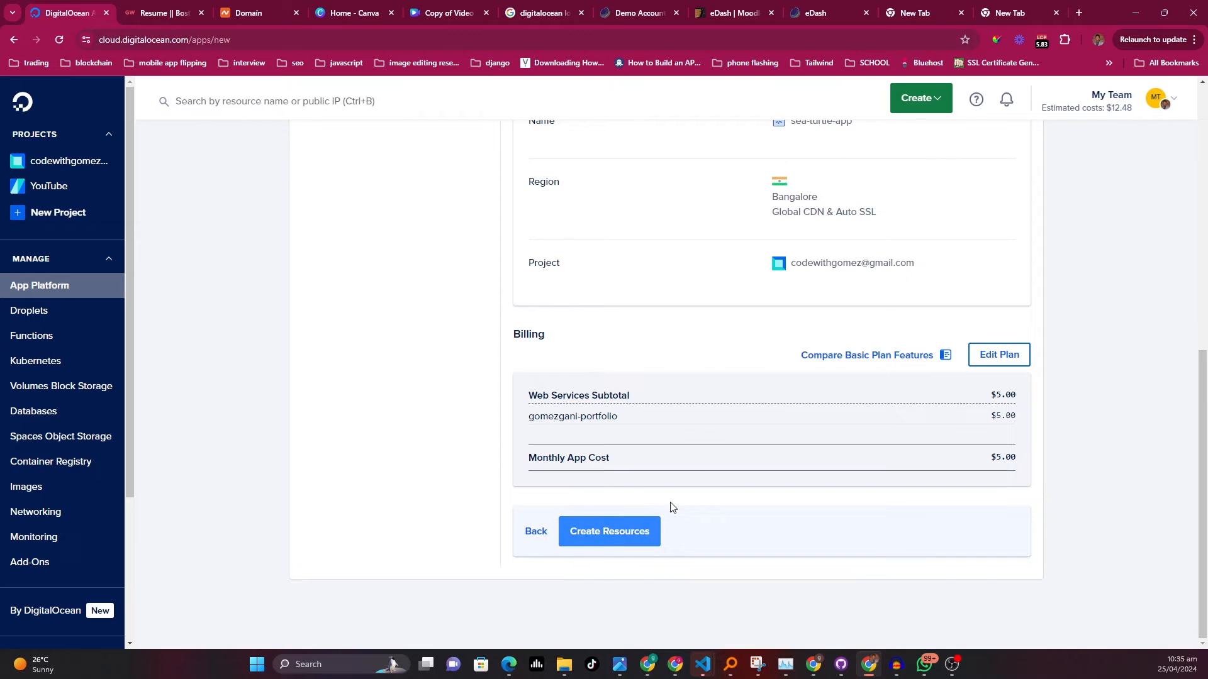
{"action": "scroll", "coordinate": [730, 375], "scroll_direction": "up", "scroll_amount": 1}
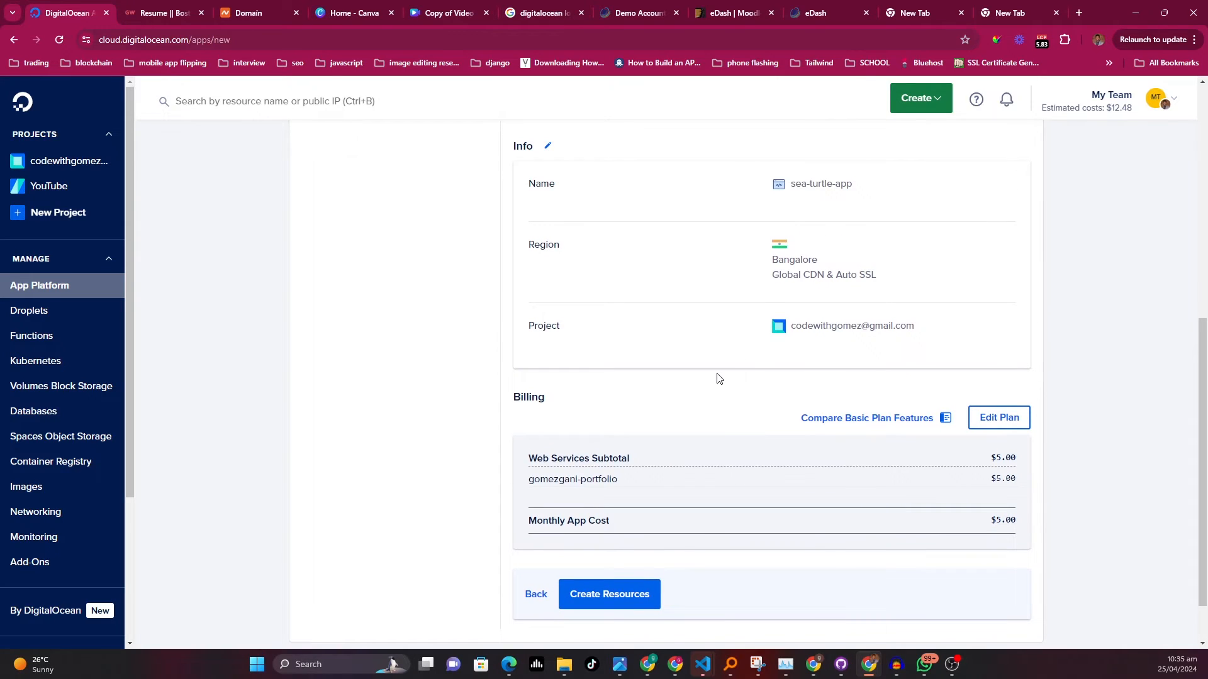
{"action": "scroll", "coordinate": [814, 413], "scroll_direction": "down", "scroll_amount": 1}
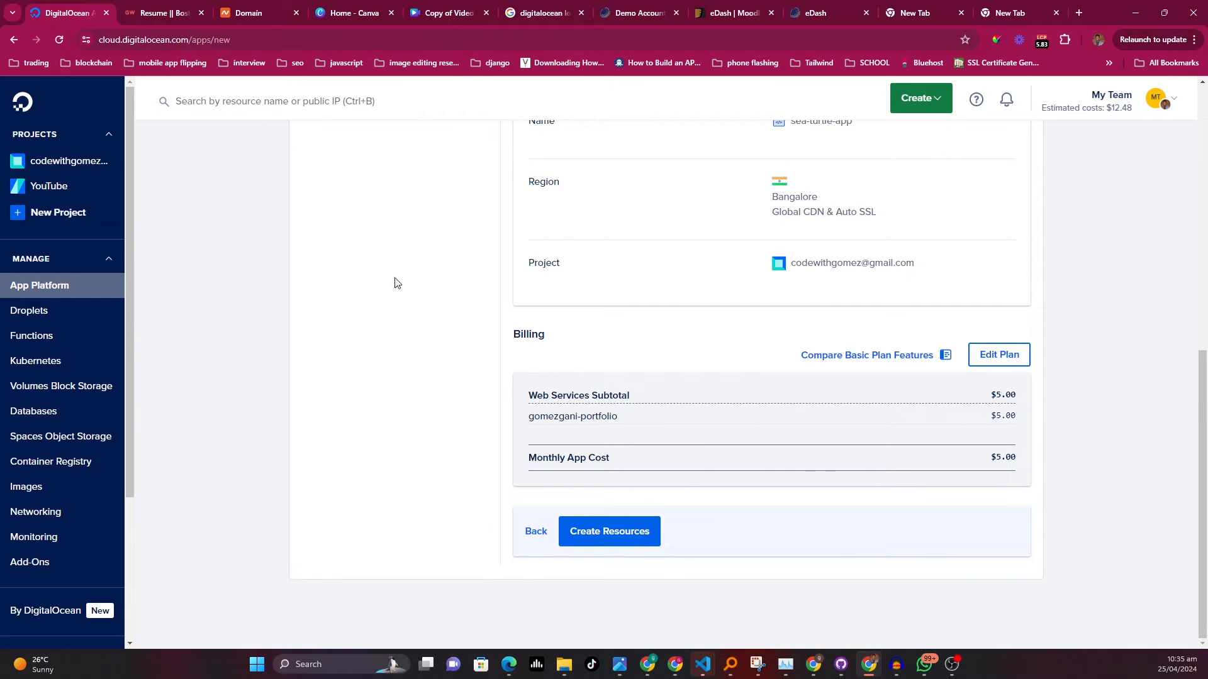
{"action": "scroll", "coordinate": [585, 510], "scroll_direction": "up", "scroll_amount": 3}
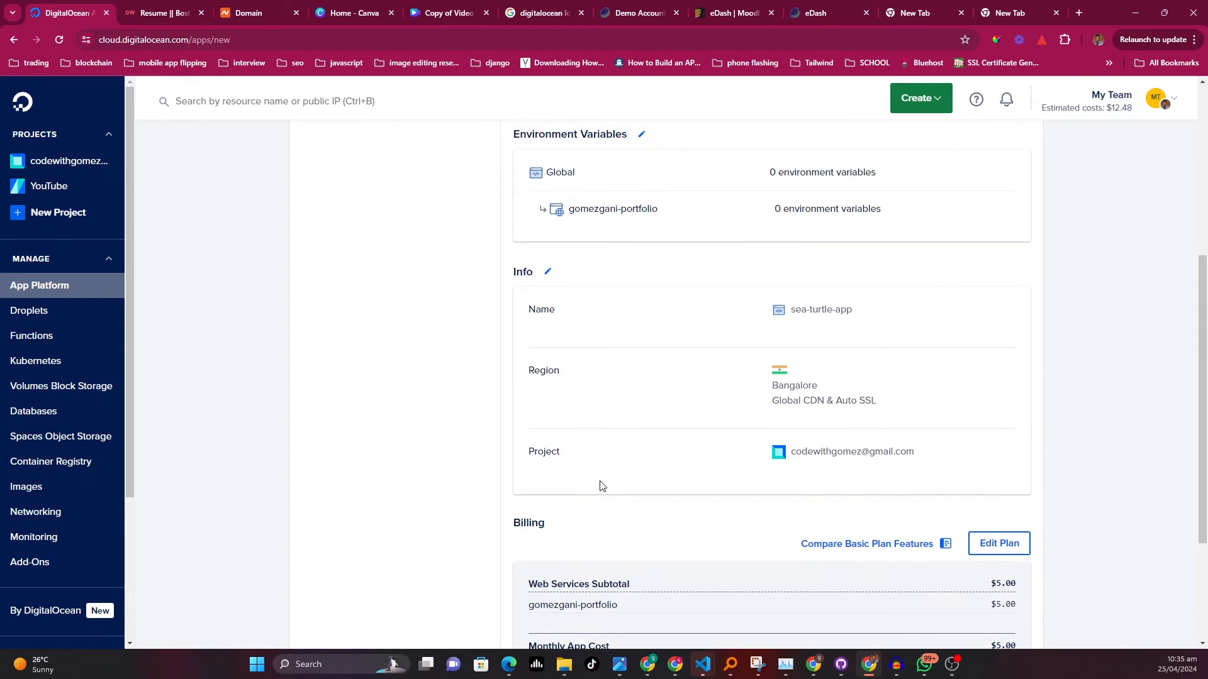
{"action": "scroll", "coordinate": [603, 466], "scroll_direction": "down", "scroll_amount": 2}
{"action": "scroll", "coordinate": [736, 259], "scroll_direction": "up", "scroll_amount": 3}
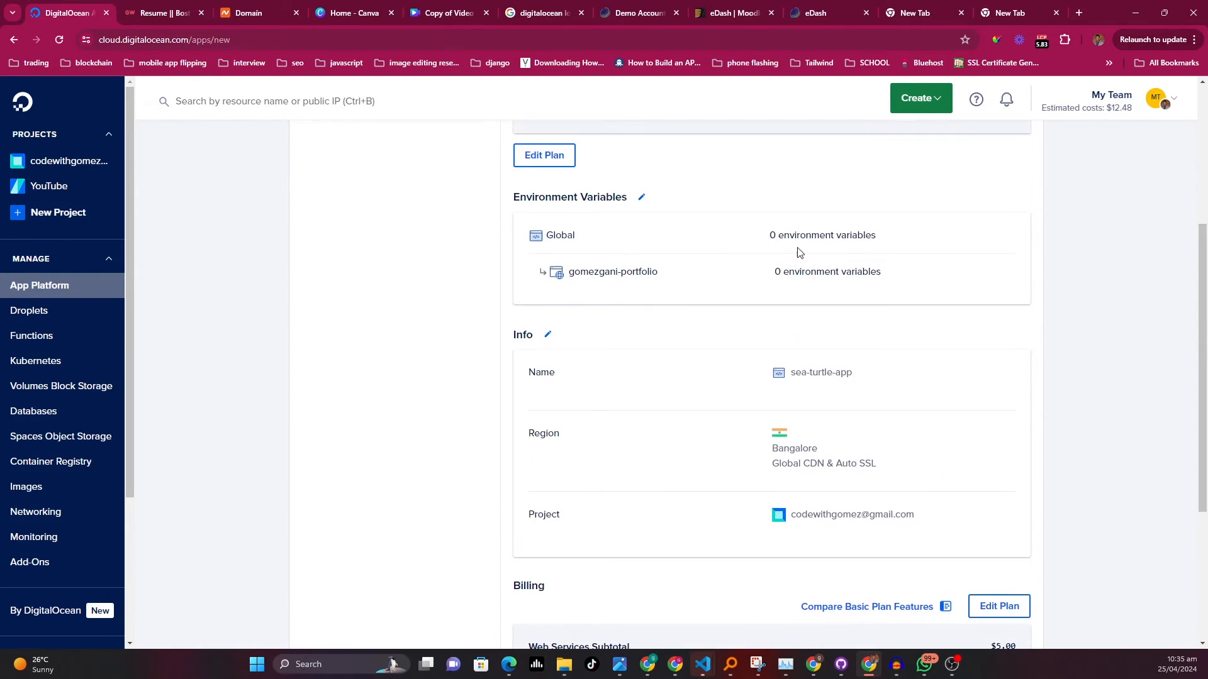
{"action": "scroll", "coordinate": [730, 377], "scroll_direction": "down", "scroll_amount": 4}
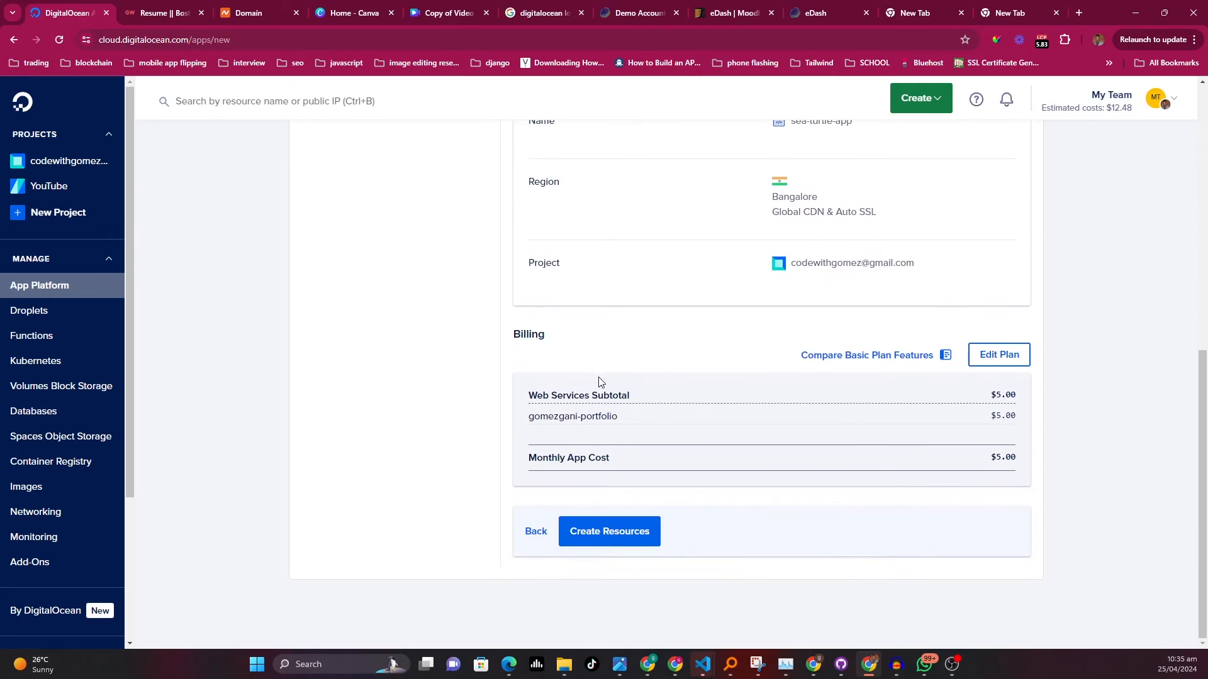
Create the app's resources and open the build logs to follow the deployment
{"action": "left_click", "coordinate": [594, 531]}
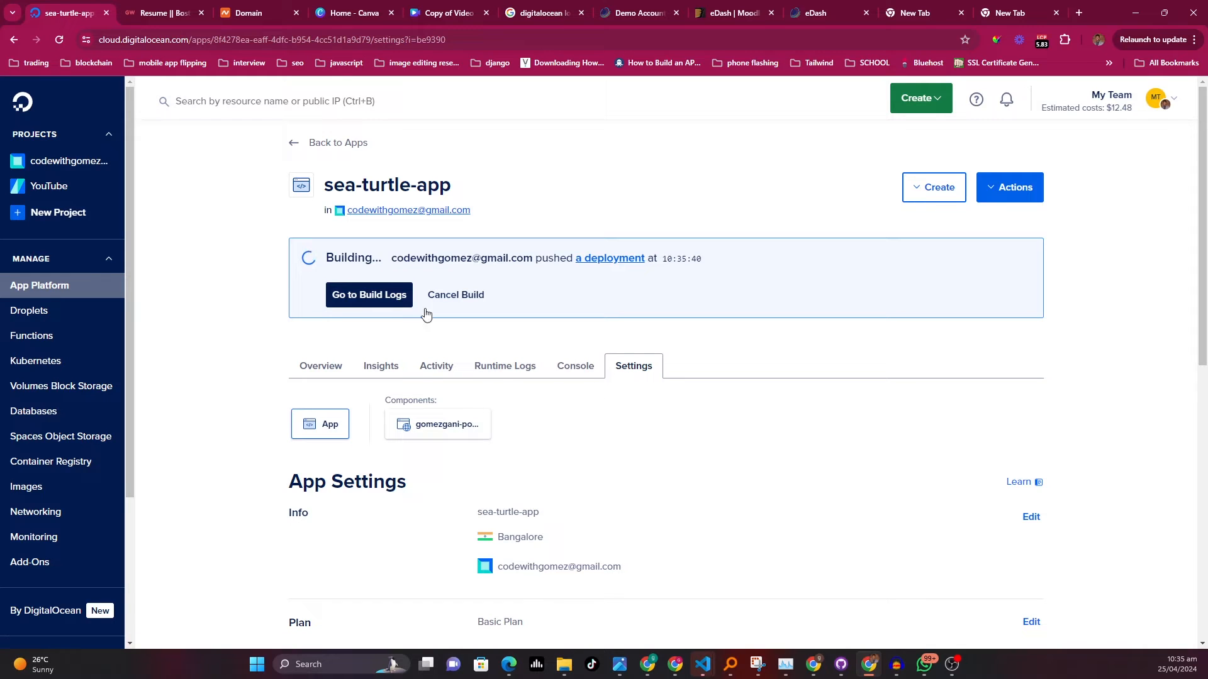
{"action": "left_click", "coordinate": [385, 299]}
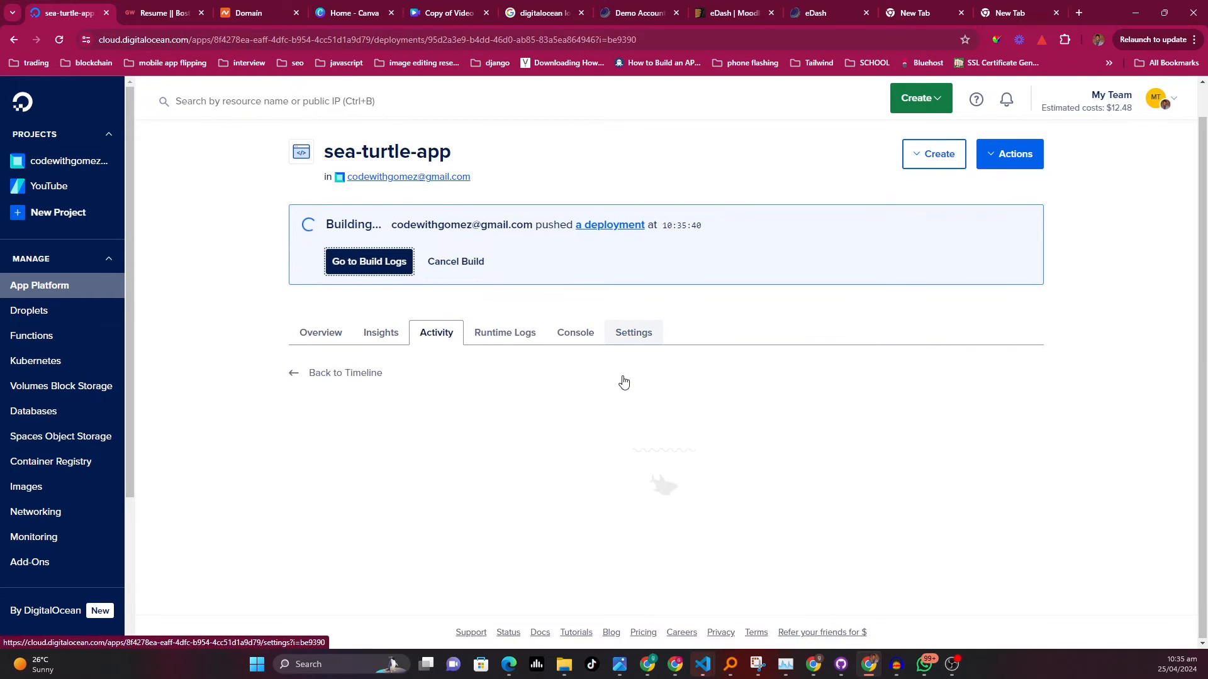
{"action": "scroll", "coordinate": [625, 380], "scroll_direction": "down", "scroll_amount": 5}
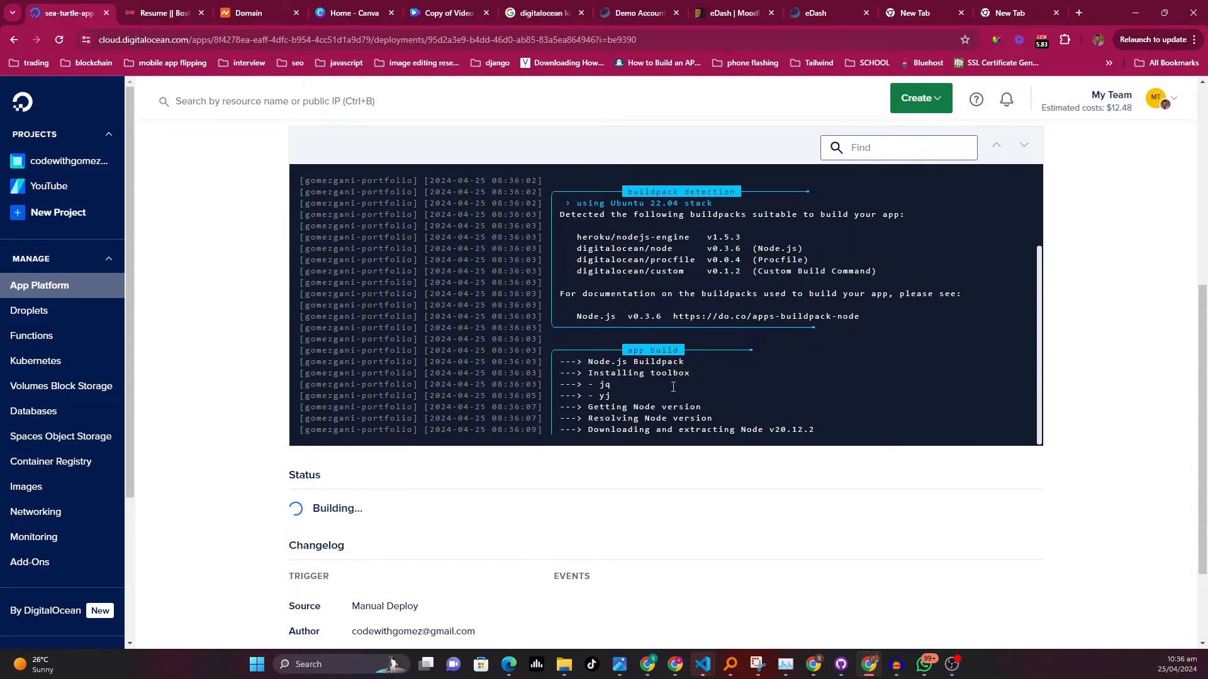
{"action": "scroll", "coordinate": [633, 473], "scroll_direction": "down", "scroll_amount": 2}
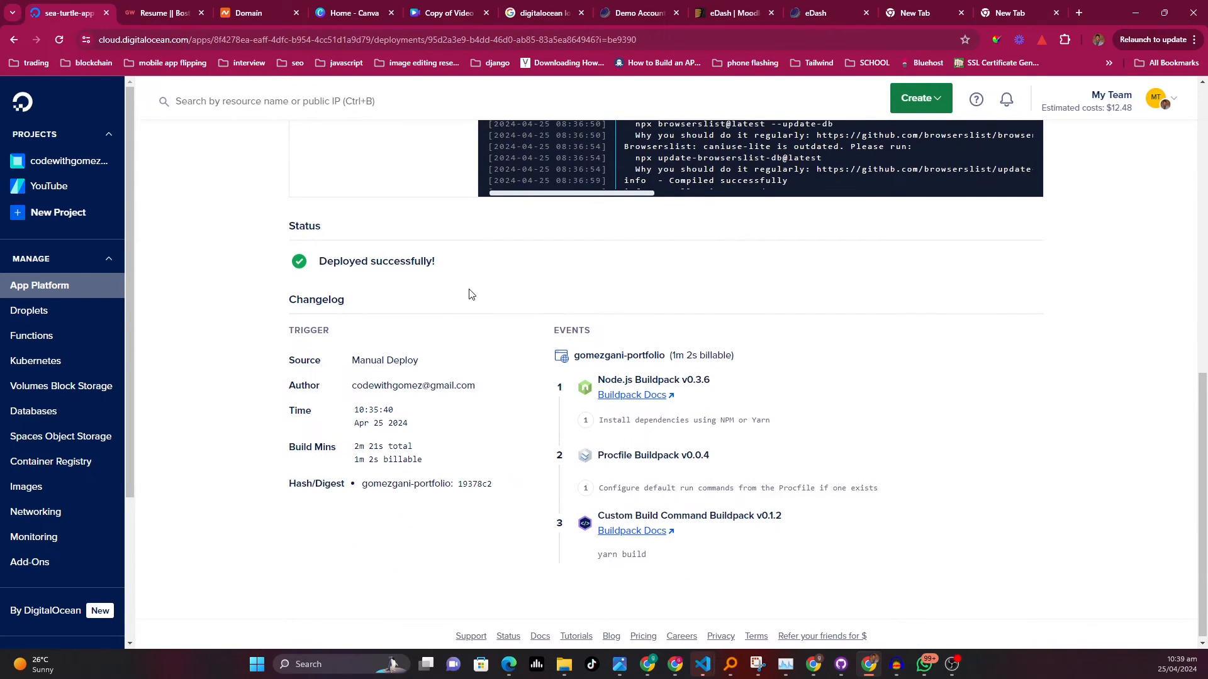
Open the deployed live app from the deployment page
{"action": "scroll", "coordinate": [440, 300], "scroll_direction": "up", "scroll_amount": 2}
{"action": "scroll", "coordinate": [519, 384], "scroll_direction": "up", "scroll_amount": 7}
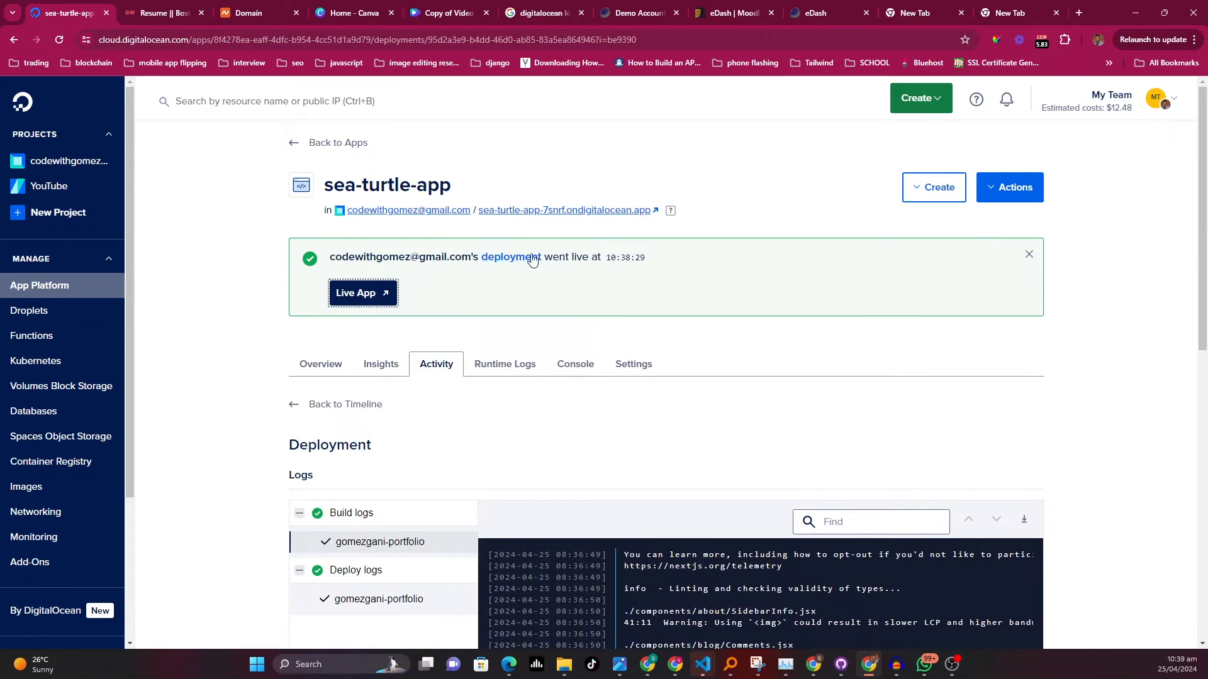
{"action": "left_click", "coordinate": [373, 301]}
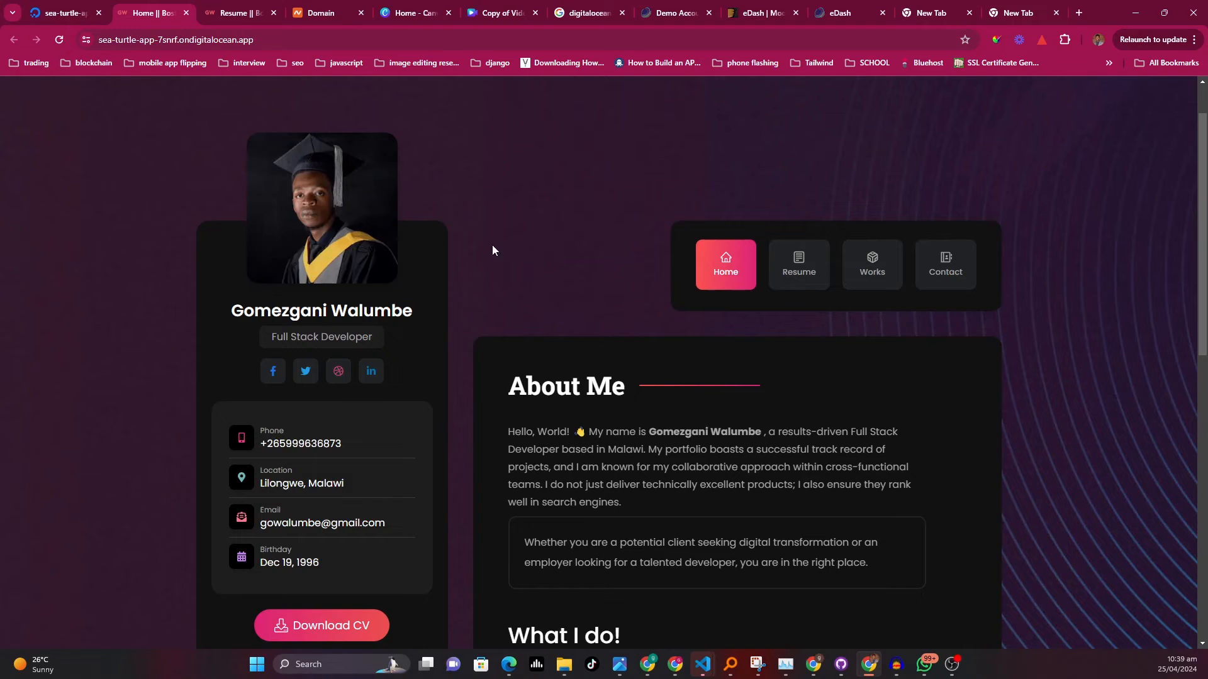
Inspect the live site's address, then return to the DigitalOcean app tab
{"action": "scroll", "coordinate": [456, 366], "scroll_direction": "up", "scroll_amount": 1}
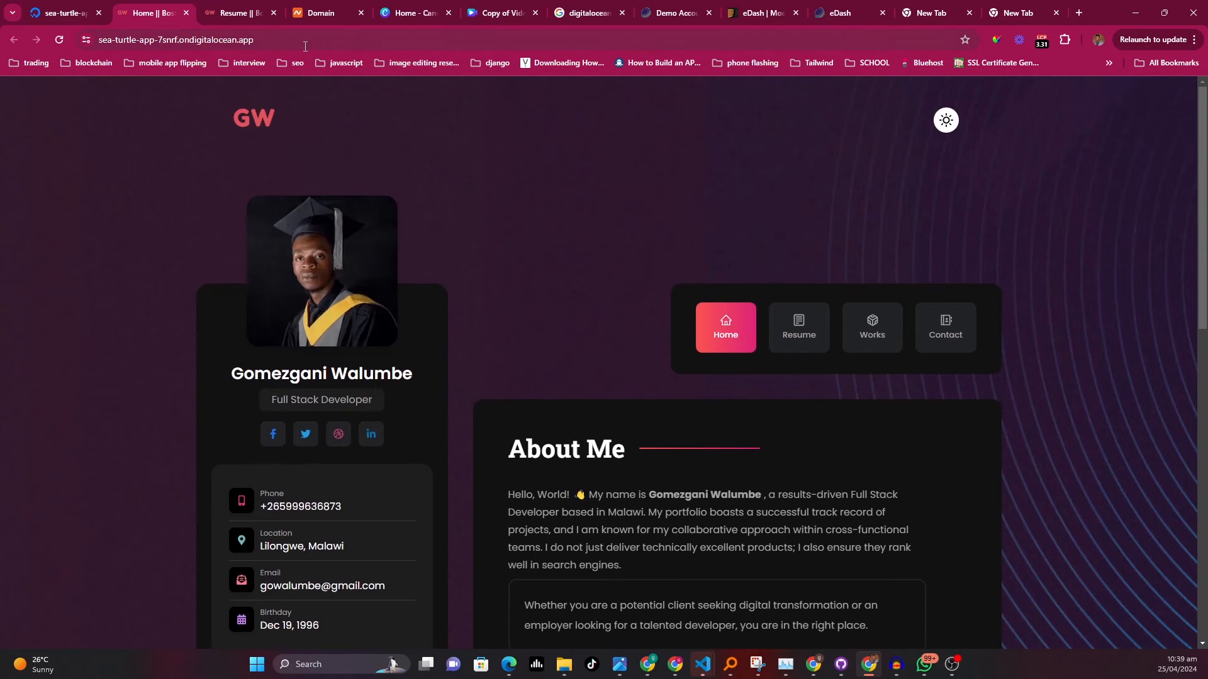
{"action": "left_click", "coordinate": [101, 40]}
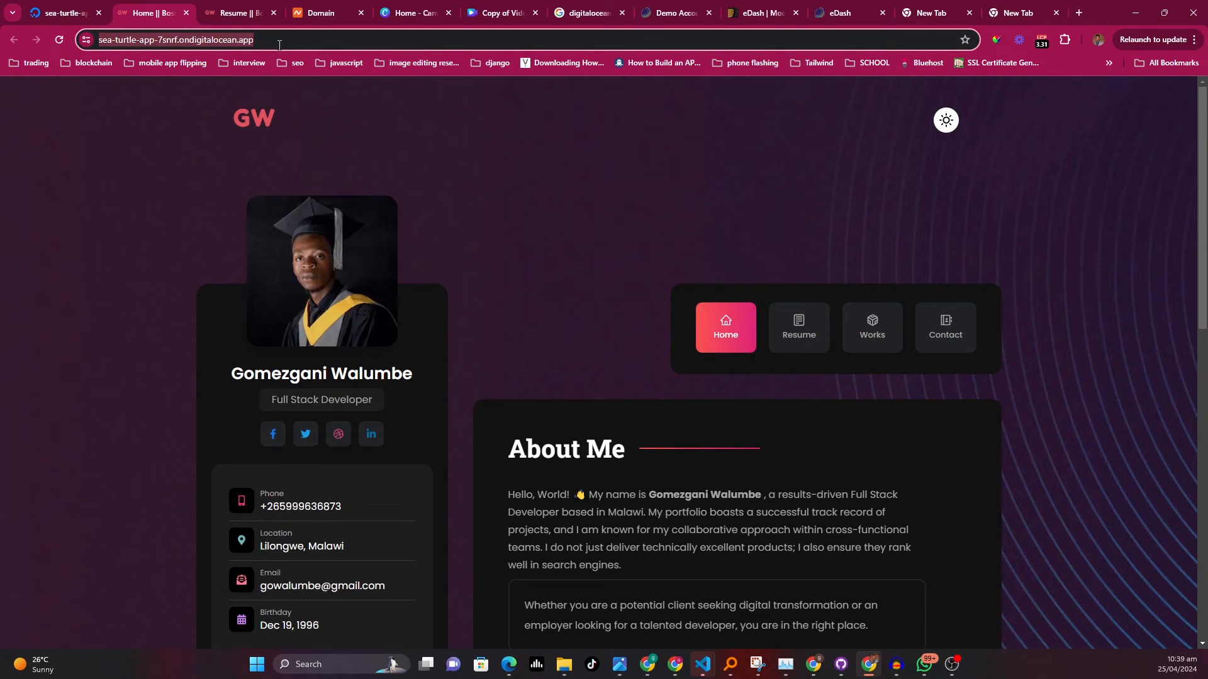
{"action": "left_click", "coordinate": [95, 47]}
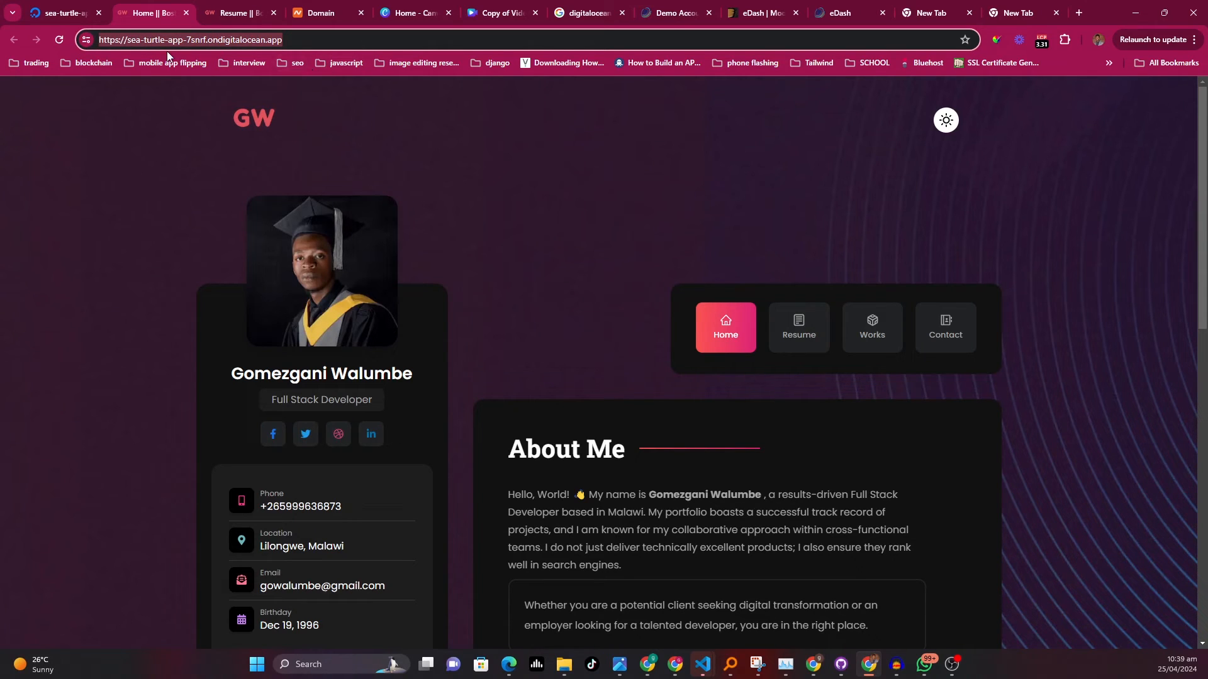
{"action": "left_click", "coordinate": [74, 14]}
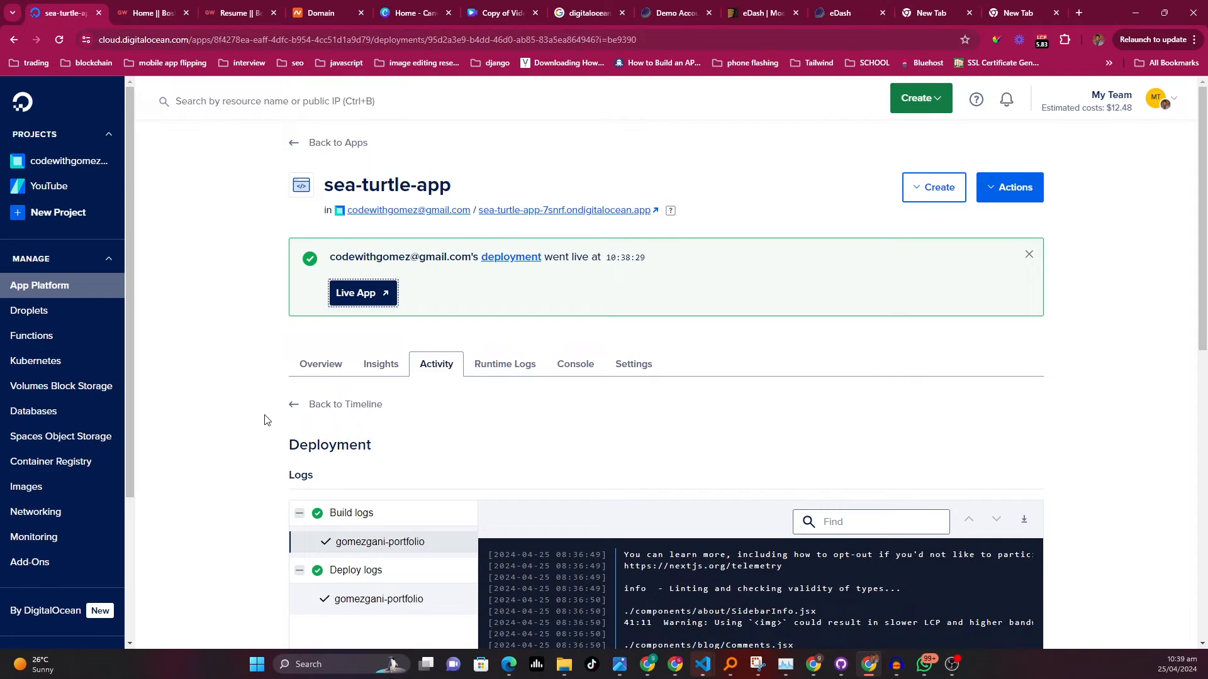
Examine the DNS records of the codewithgomez.com domain under Networking
{"action": "scroll", "coordinate": [58, 288], "scroll_direction": "down", "scroll_amount": 3}
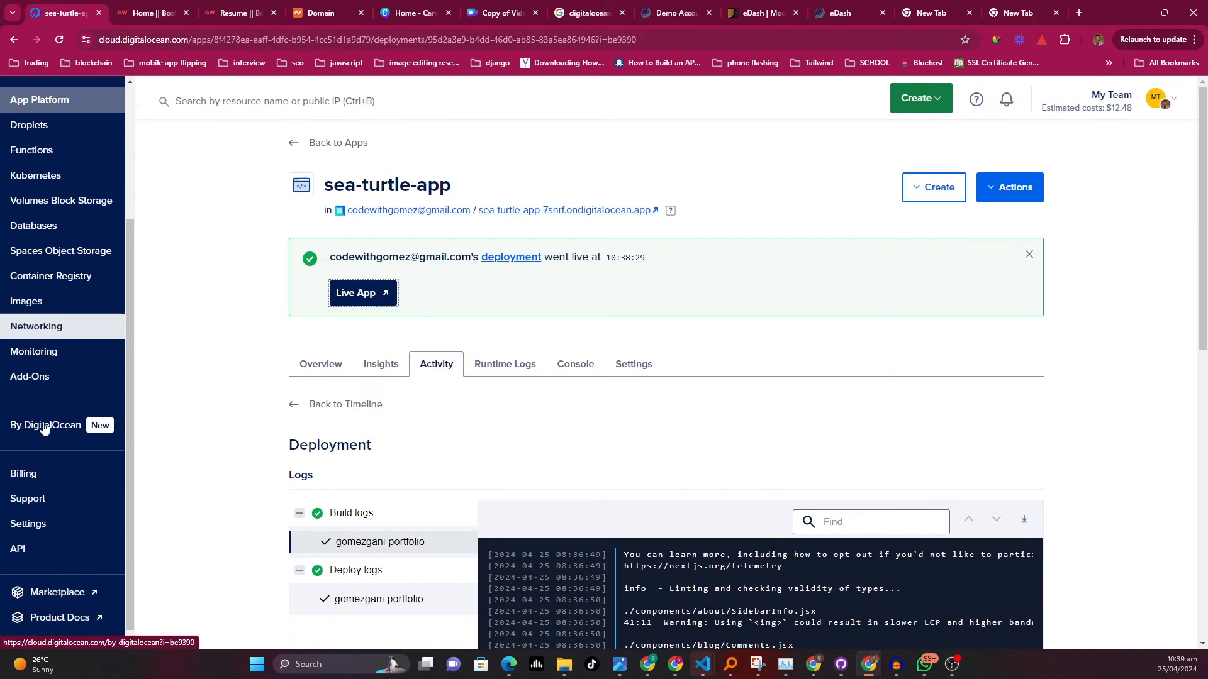
{"action": "left_click", "coordinate": [38, 323]}
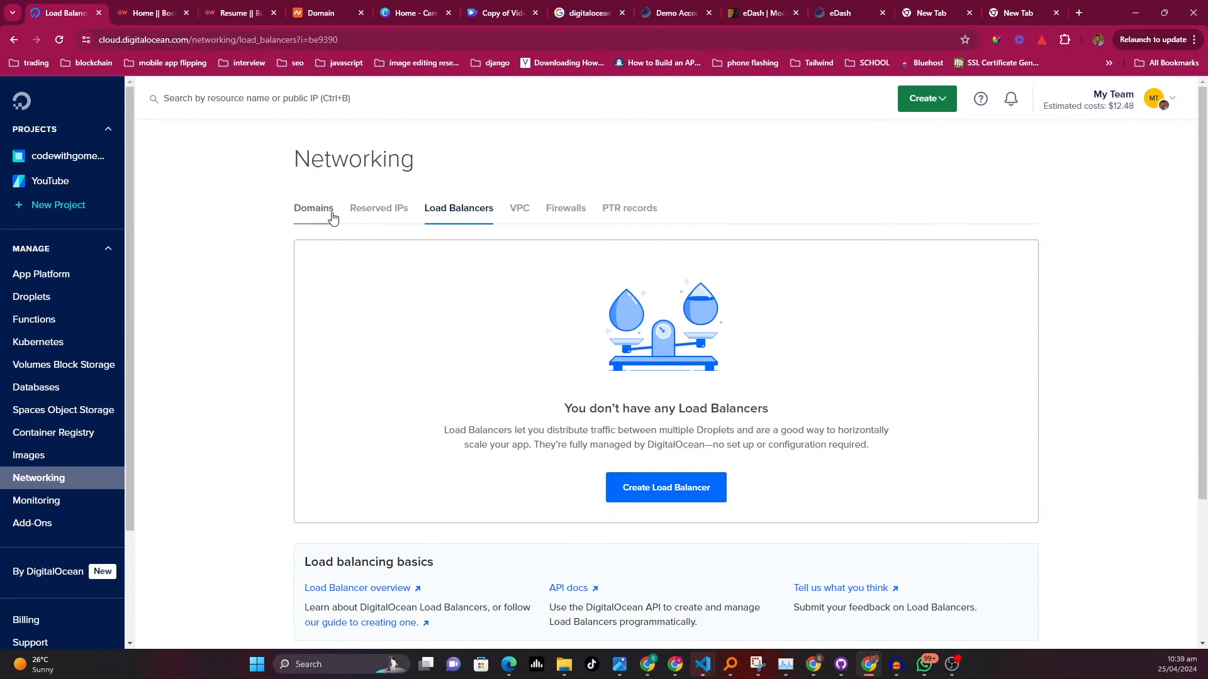
{"action": "left_click", "coordinate": [332, 216]}
{"action": "scroll", "coordinate": [746, 385], "scroll_direction": "down", "scroll_amount": 1}
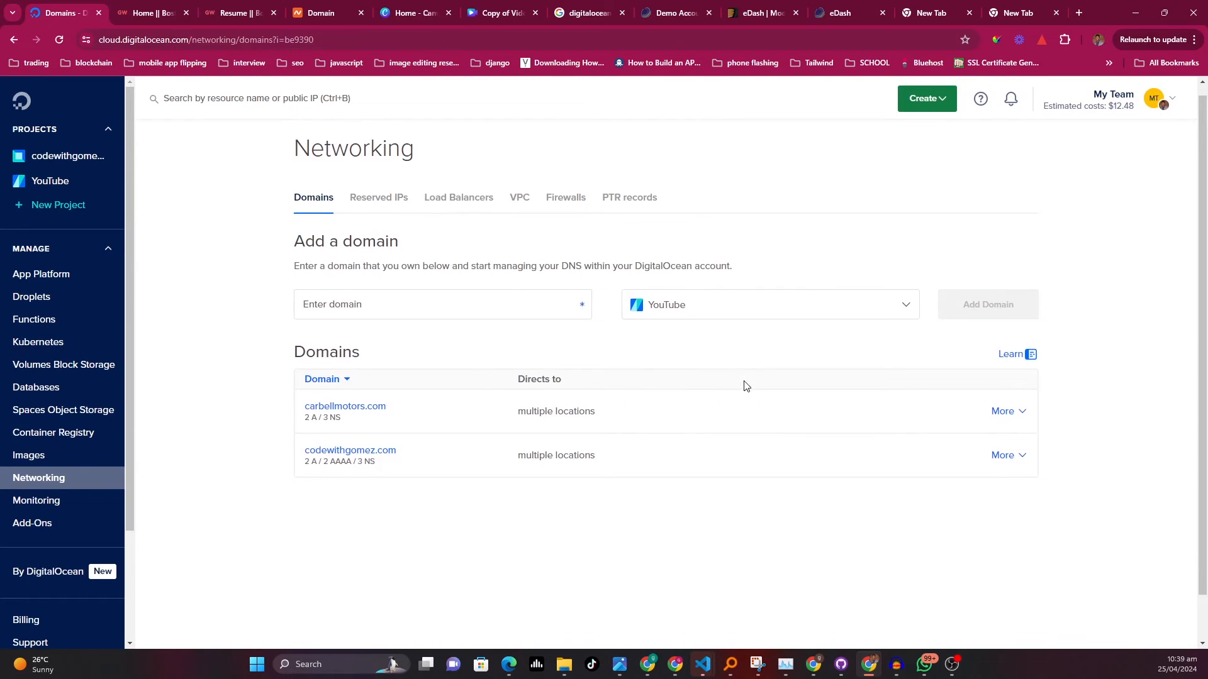
{"action": "left_click", "coordinate": [352, 402]}
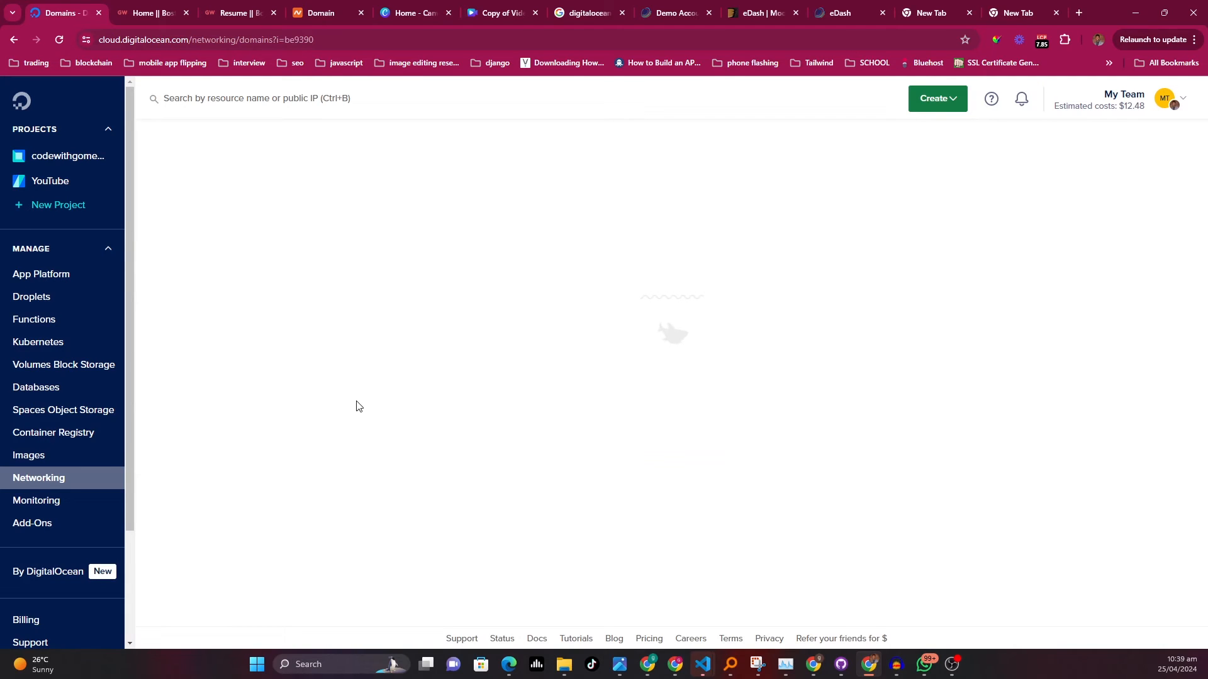
{"action": "scroll", "coordinate": [528, 410], "scroll_direction": "down", "scroll_amount": 2}
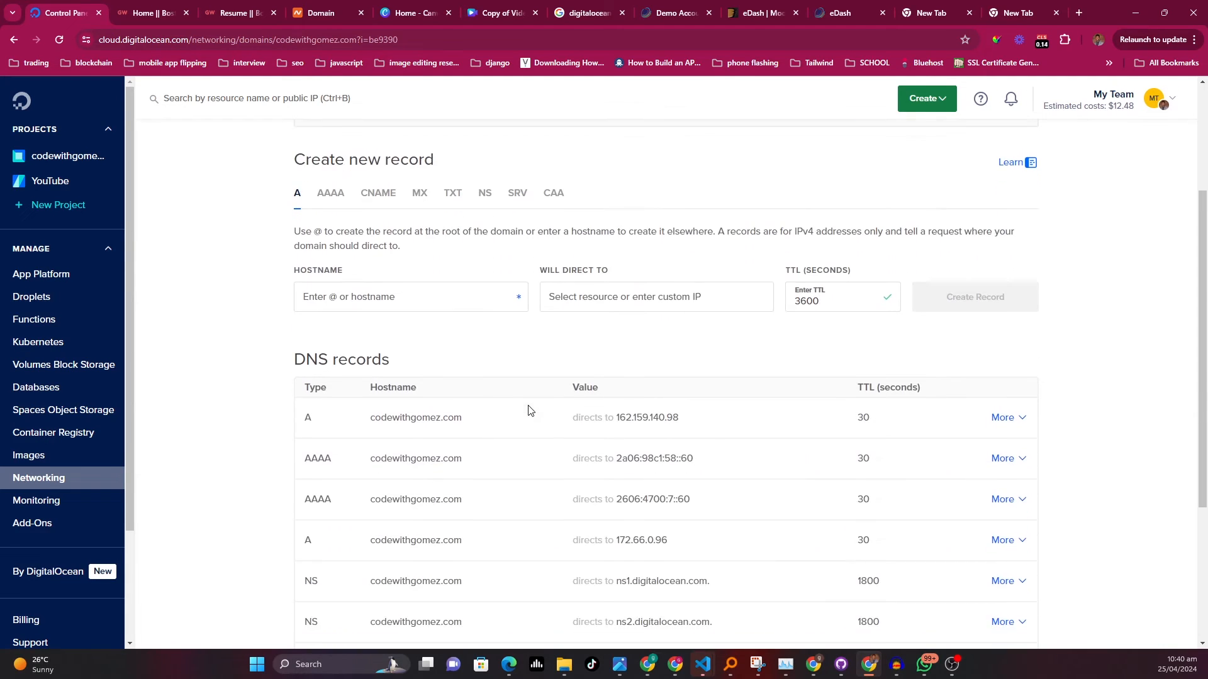
{"action": "scroll", "coordinate": [528, 410], "scroll_direction": "down", "scroll_amount": 1}
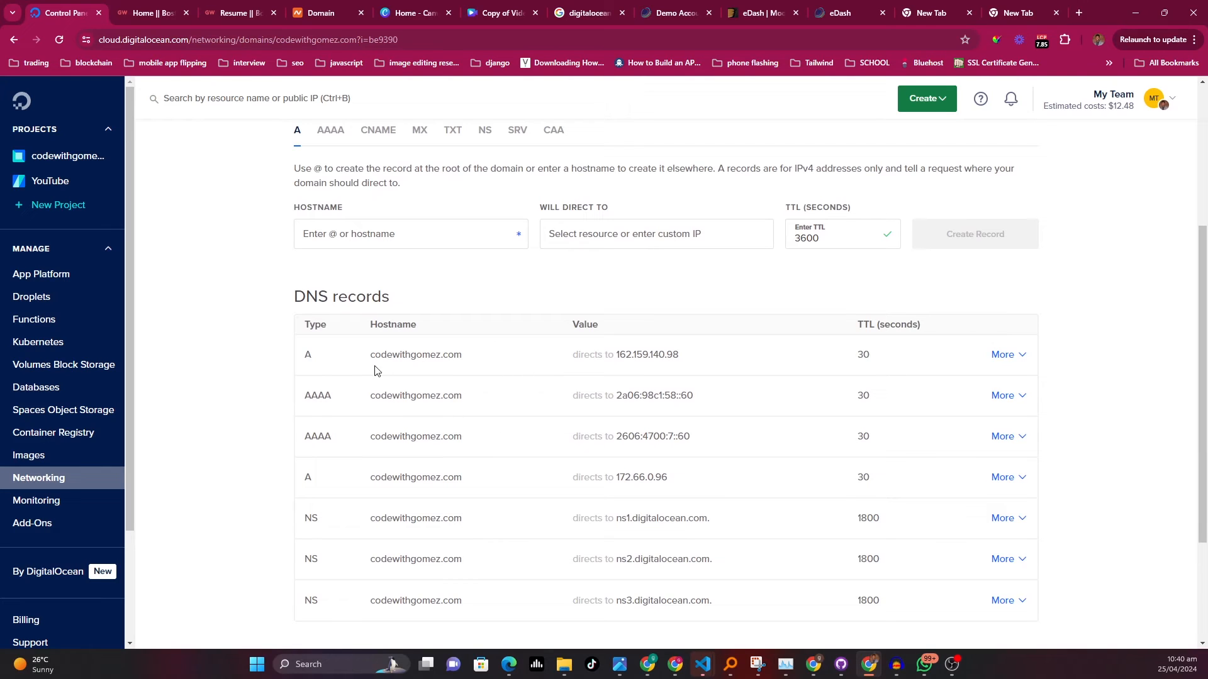
{"action": "mouse_move", "coordinate": [402, 361]}
{"action": "scroll", "coordinate": [553, 419], "scroll_direction": "up", "scroll_amount": 1}
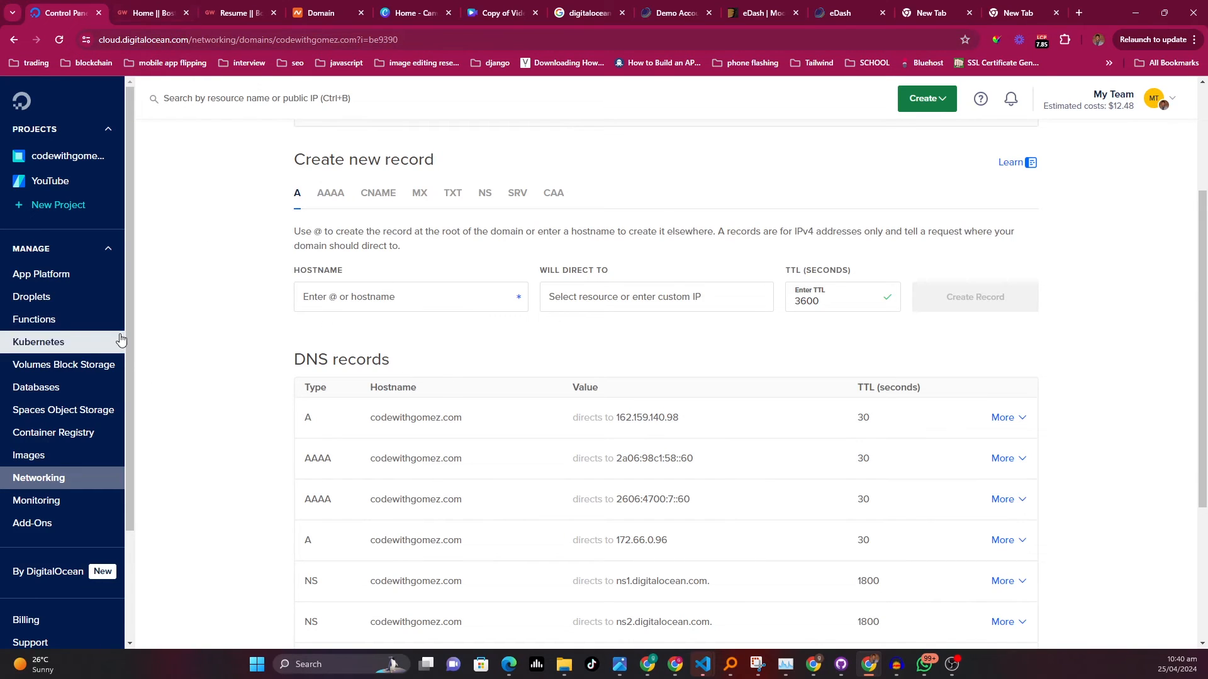
Open the Add Domain page from the sea-turtle-app settings' Domains section
{"action": "left_click", "coordinate": [55, 282]}
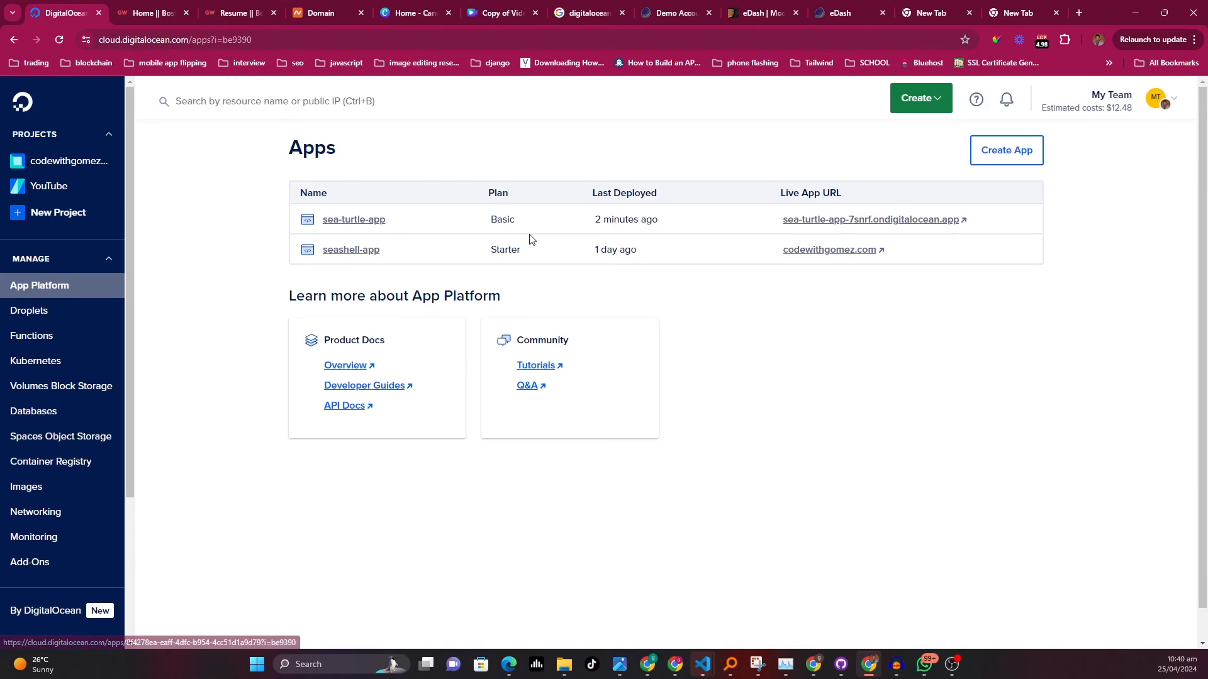
{"action": "left_click", "coordinate": [350, 224]}
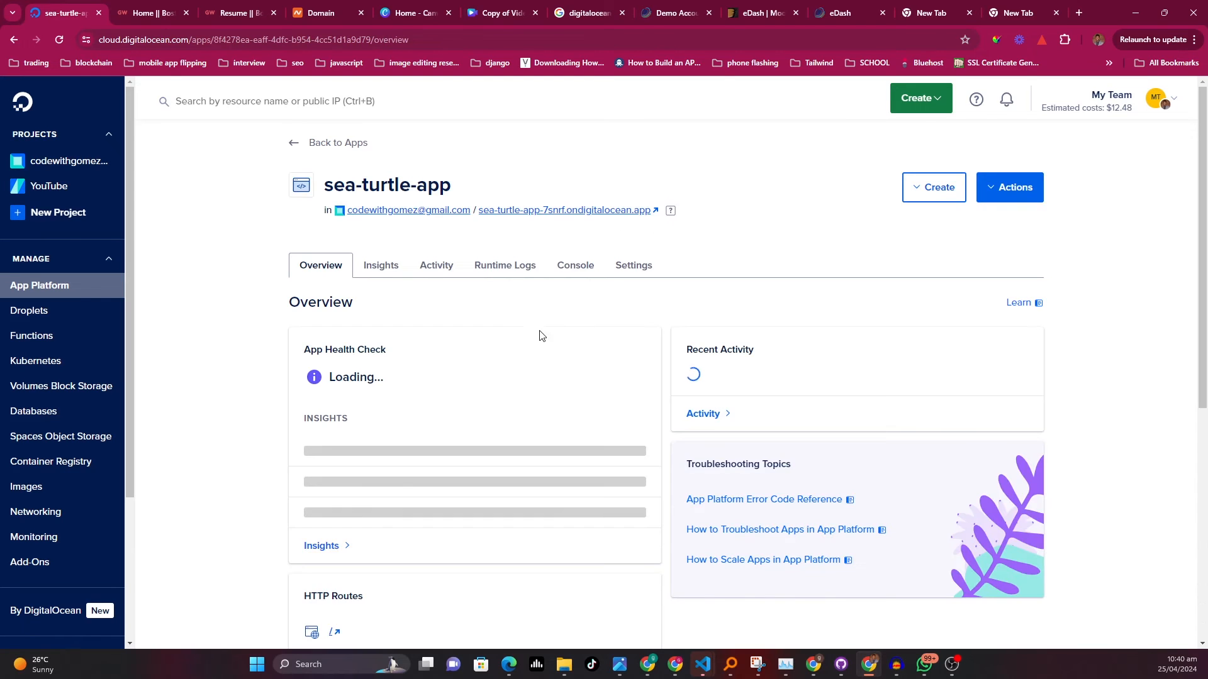
{"action": "scroll", "coordinate": [544, 330], "scroll_direction": "down", "scroll_amount": 2}
{"action": "scroll", "coordinate": [544, 330], "scroll_direction": "down", "scroll_amount": 2}
{"action": "scroll", "coordinate": [544, 330], "scroll_direction": "up", "scroll_amount": 4}
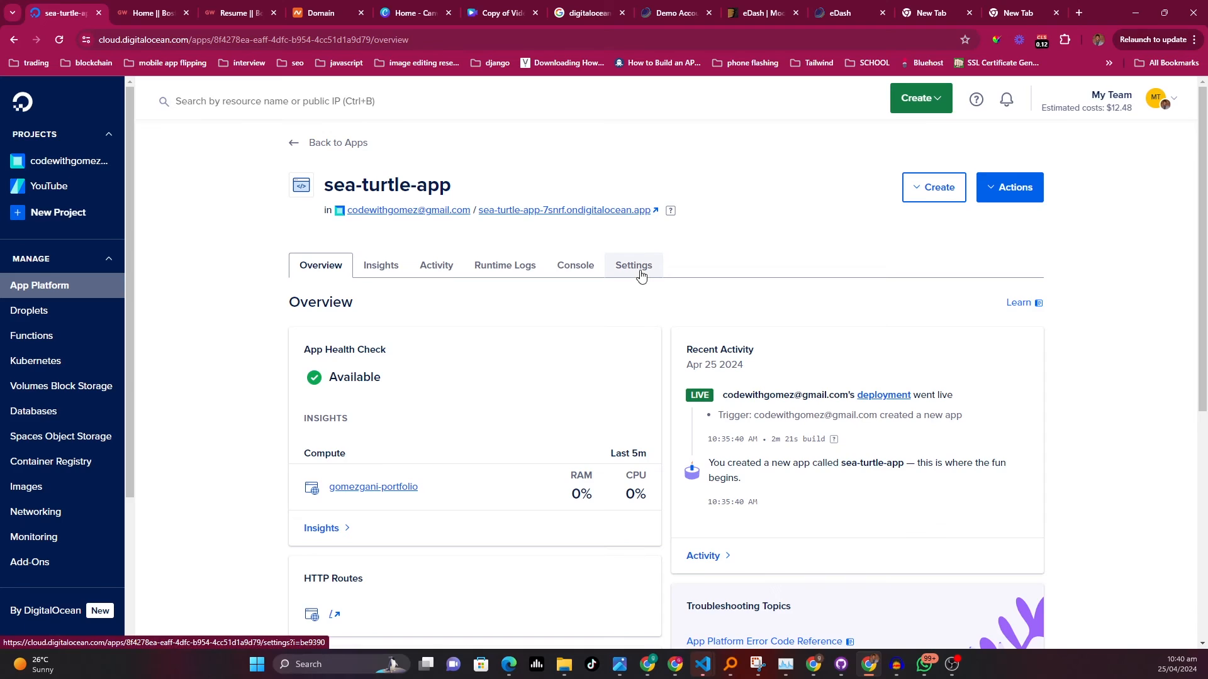
{"action": "left_click", "coordinate": [641, 276]}
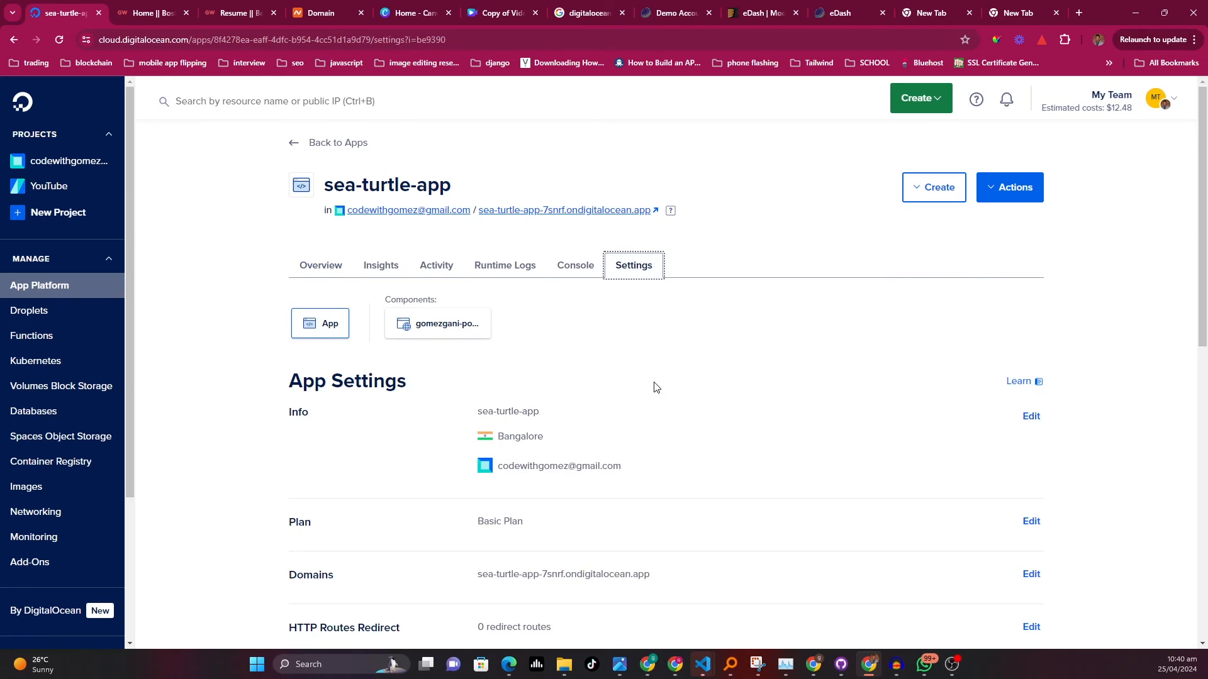
{"action": "scroll", "coordinate": [656, 388], "scroll_direction": "down", "scroll_amount": 2}
{"action": "scroll", "coordinate": [656, 387], "scroll_direction": "down", "scroll_amount": 3}
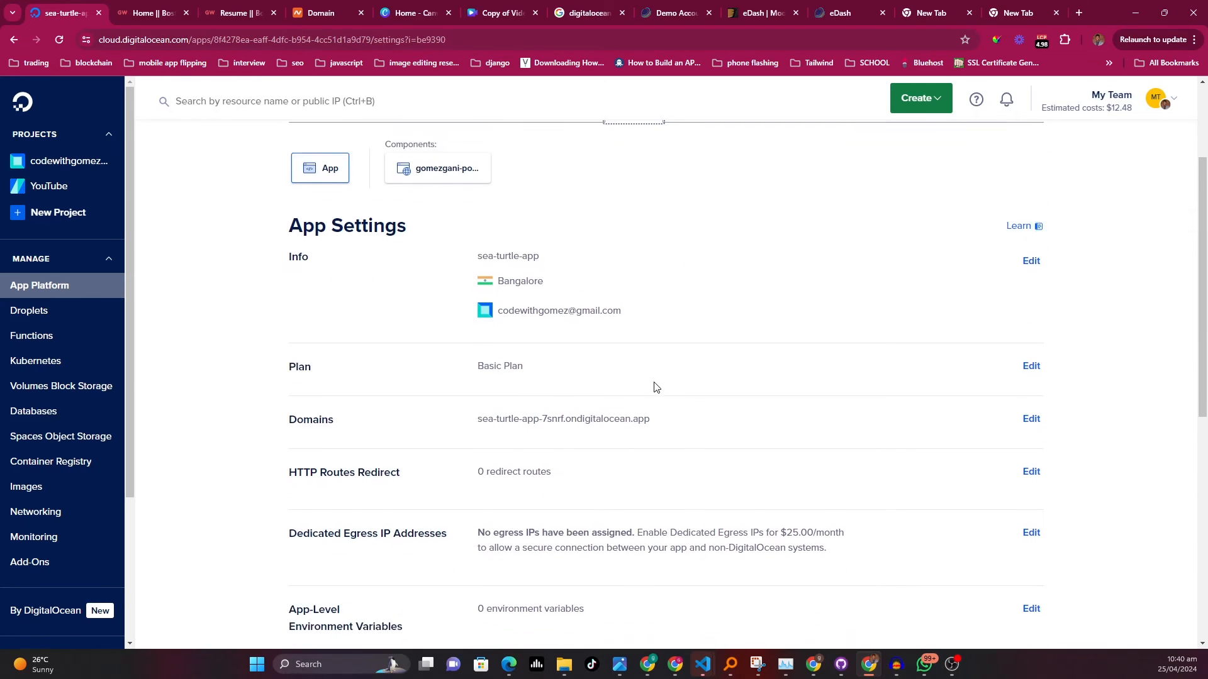
{"action": "left_click", "coordinate": [1031, 260]}
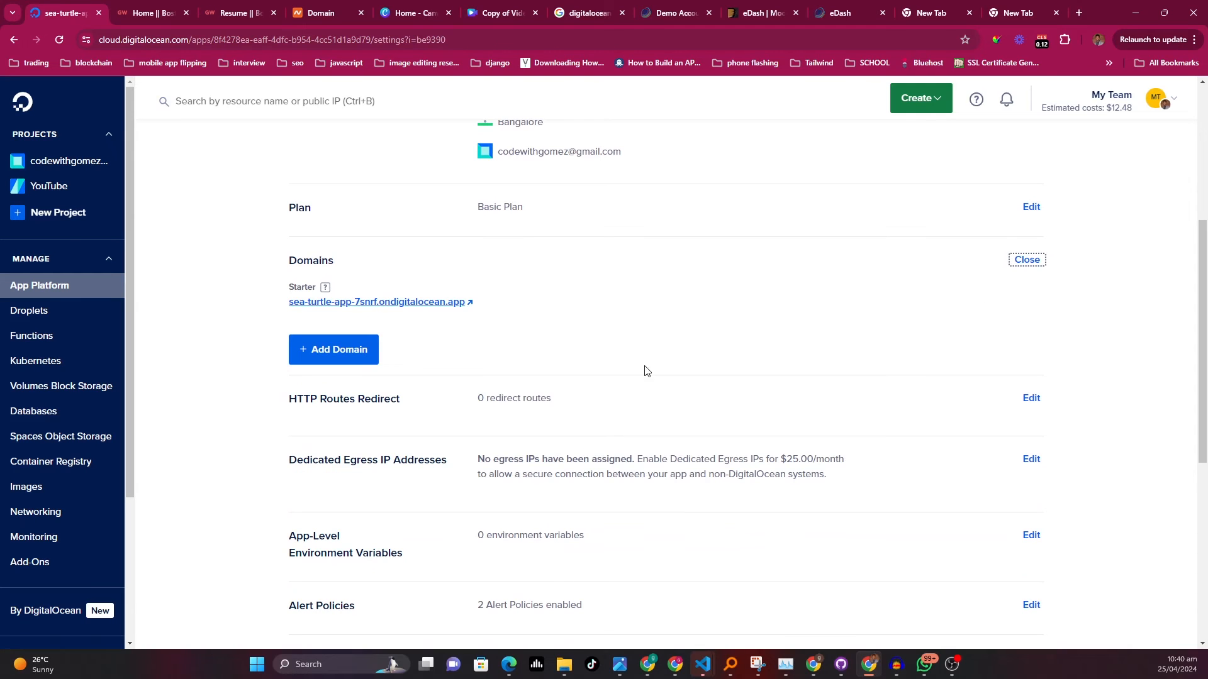
{"action": "left_click", "coordinate": [346, 349]}
{"action": "left_click", "coordinate": [368, 306]}
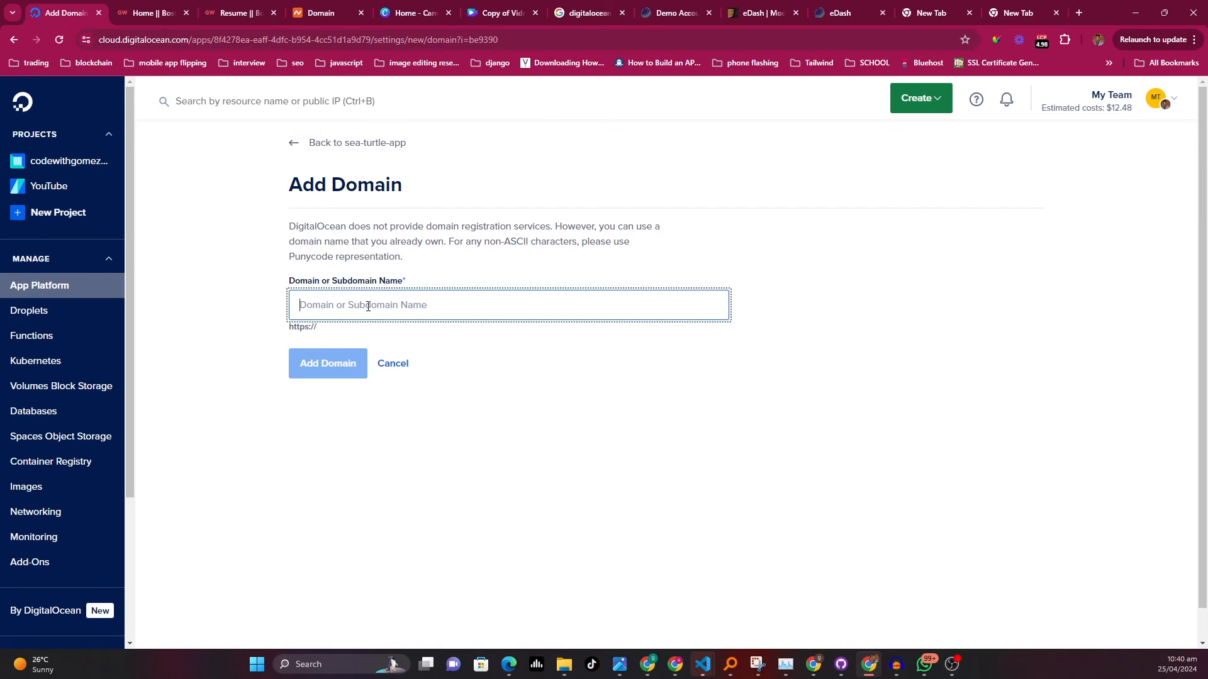
Enter portfolio.codewithgomez.com as the domain or subdomain name
{"action": "type", "text": "portf"}
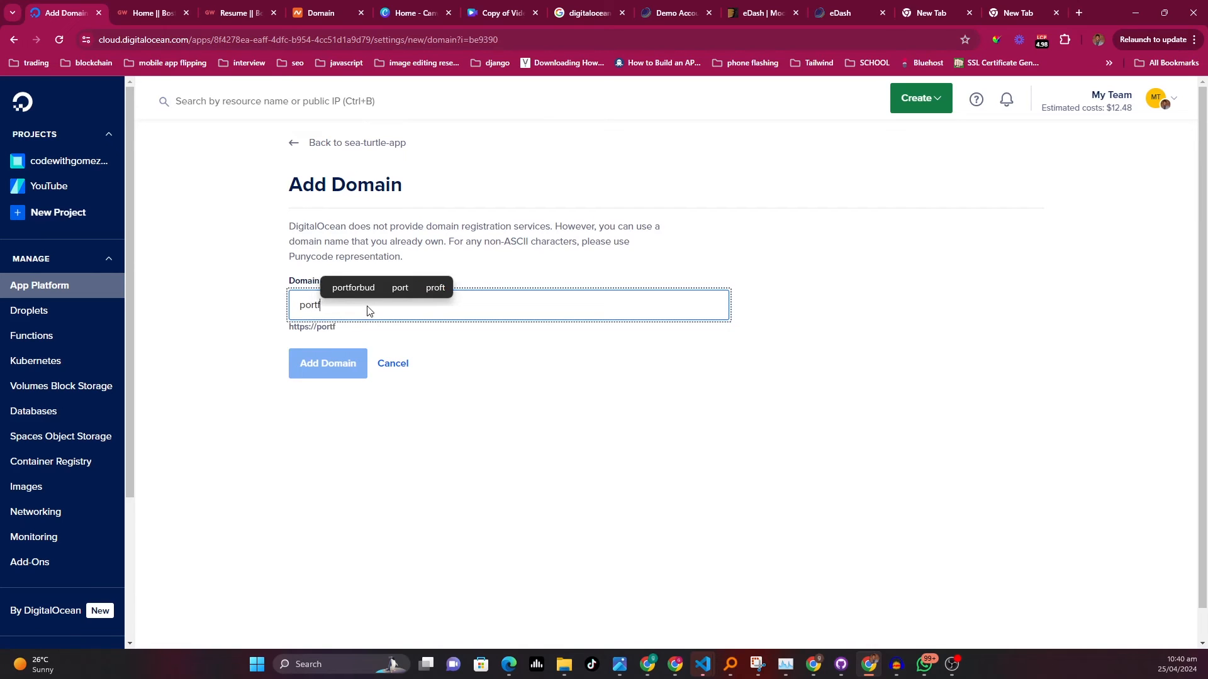
{"action": "type", "text": "oli"}
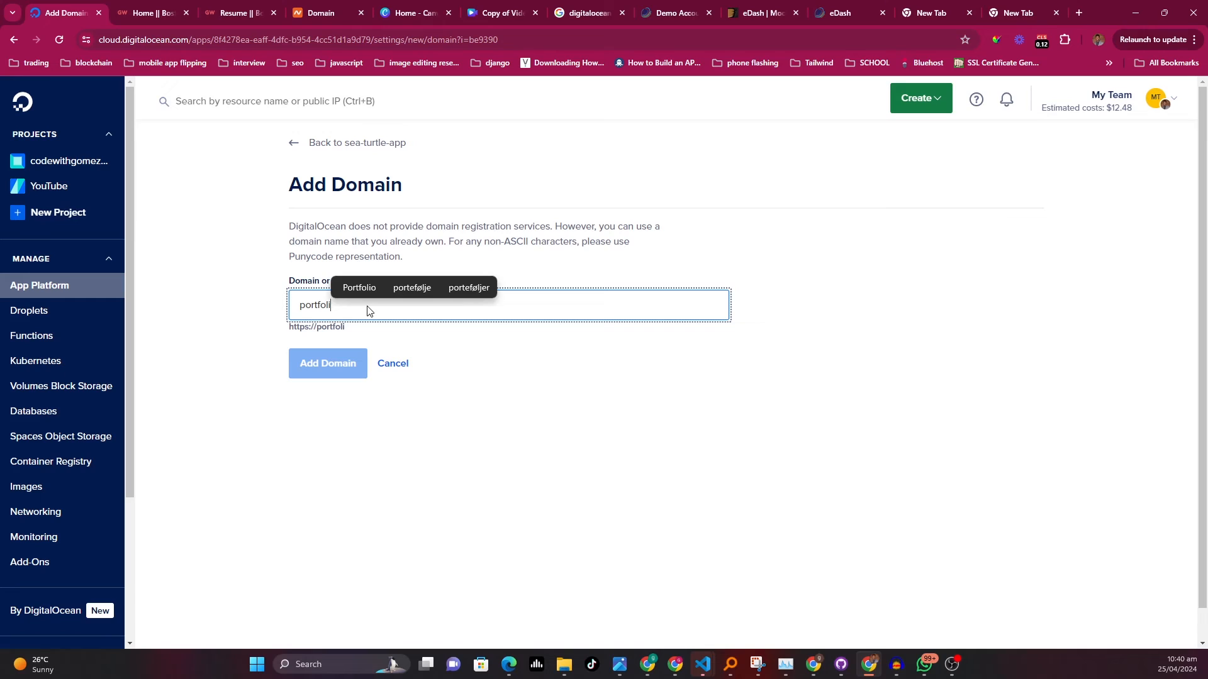
{"action": "type", "text": "o"}
{"action": "type", "text": "."}
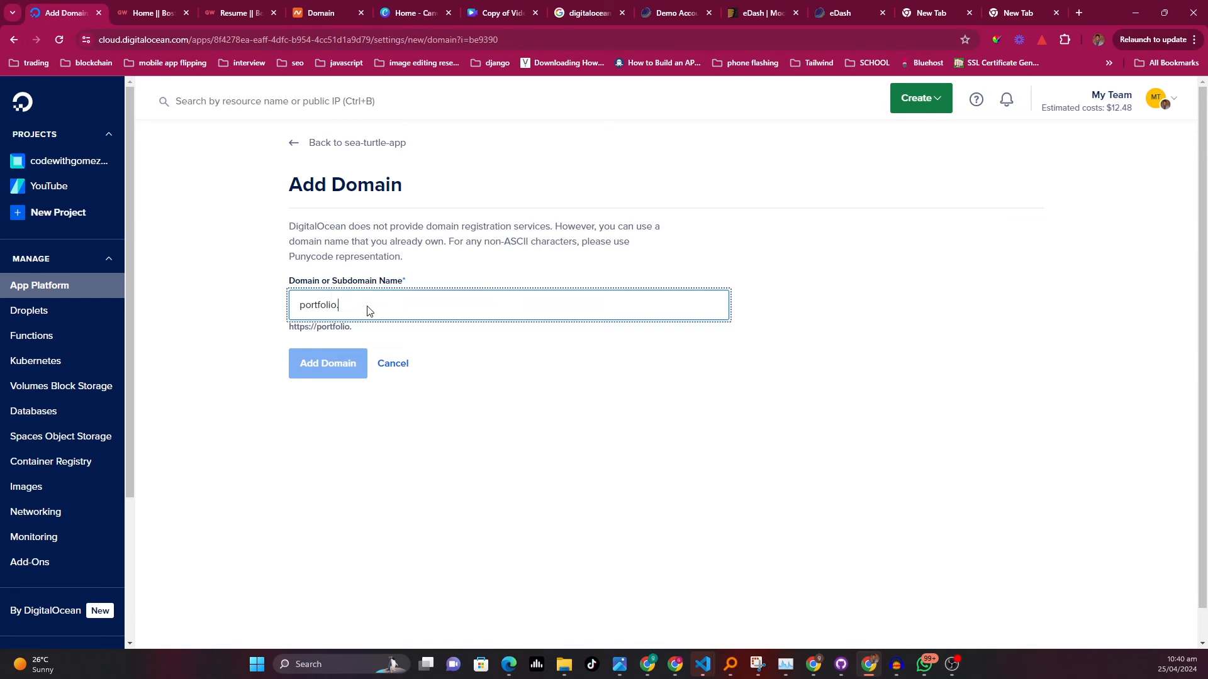
{"action": "type", "text": "codewith"}
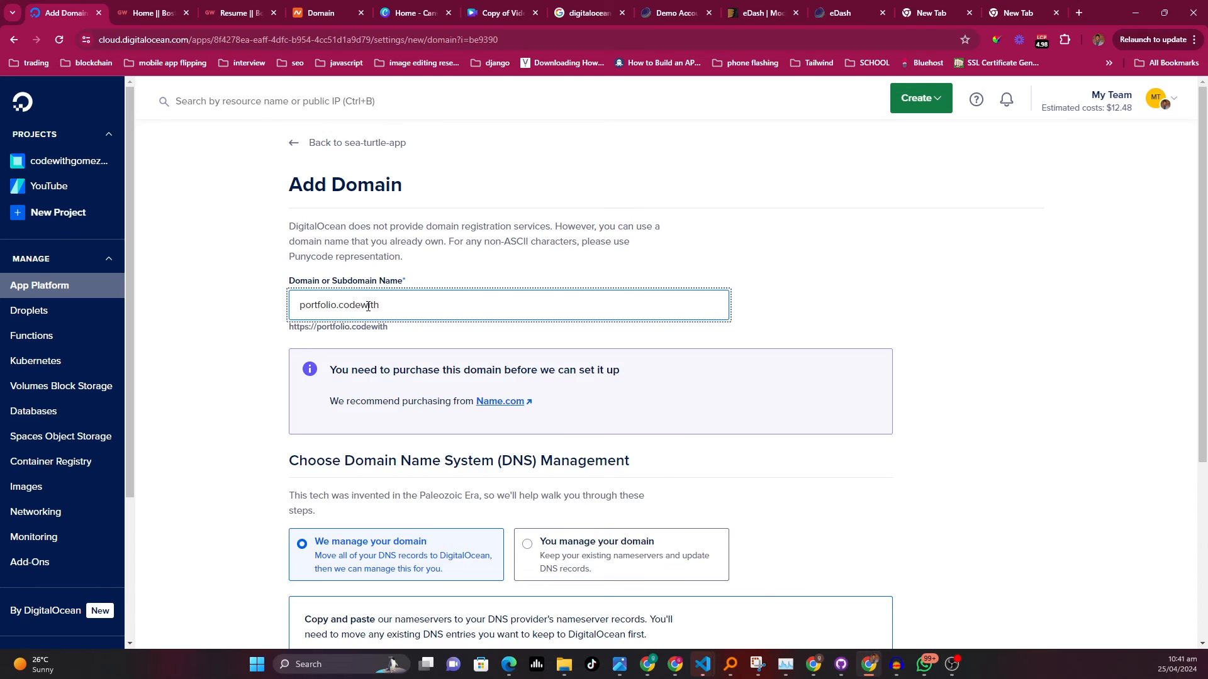
{"action": "type", "text": "gomez.com"}
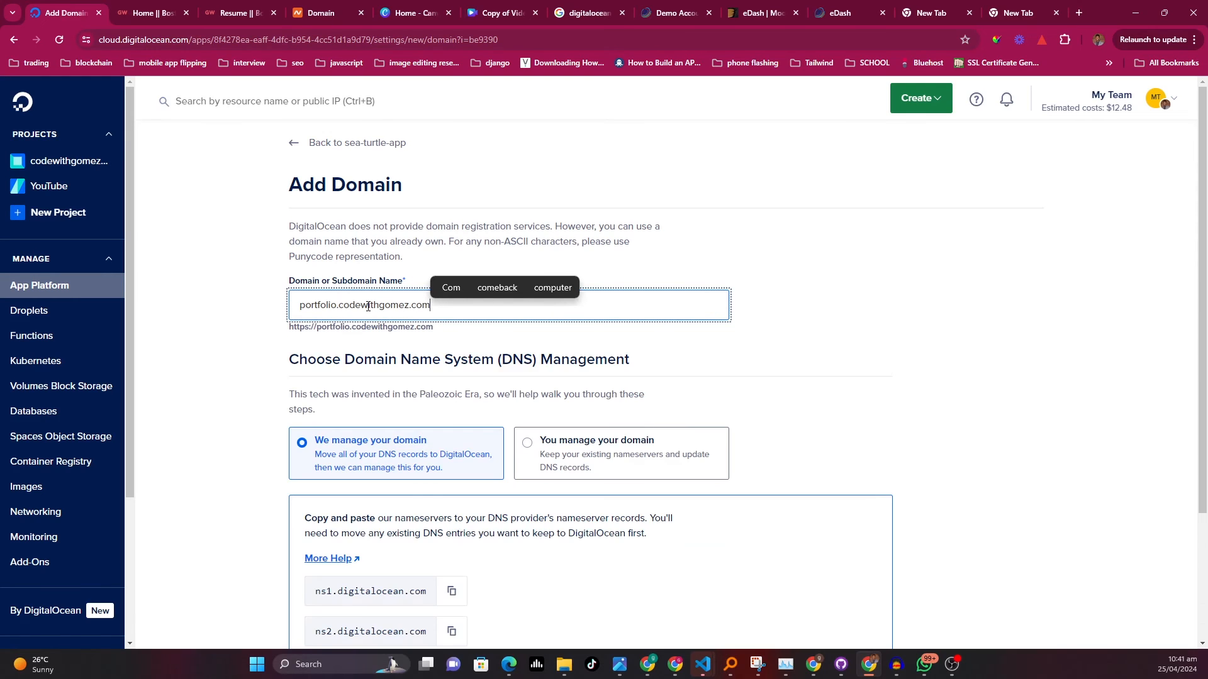
{"action": "scroll", "coordinate": [634, 373], "scroll_direction": "down", "scroll_amount": 1}
{"action": "scroll", "coordinate": [634, 373], "scroll_direction": "down", "scroll_amount": 1}
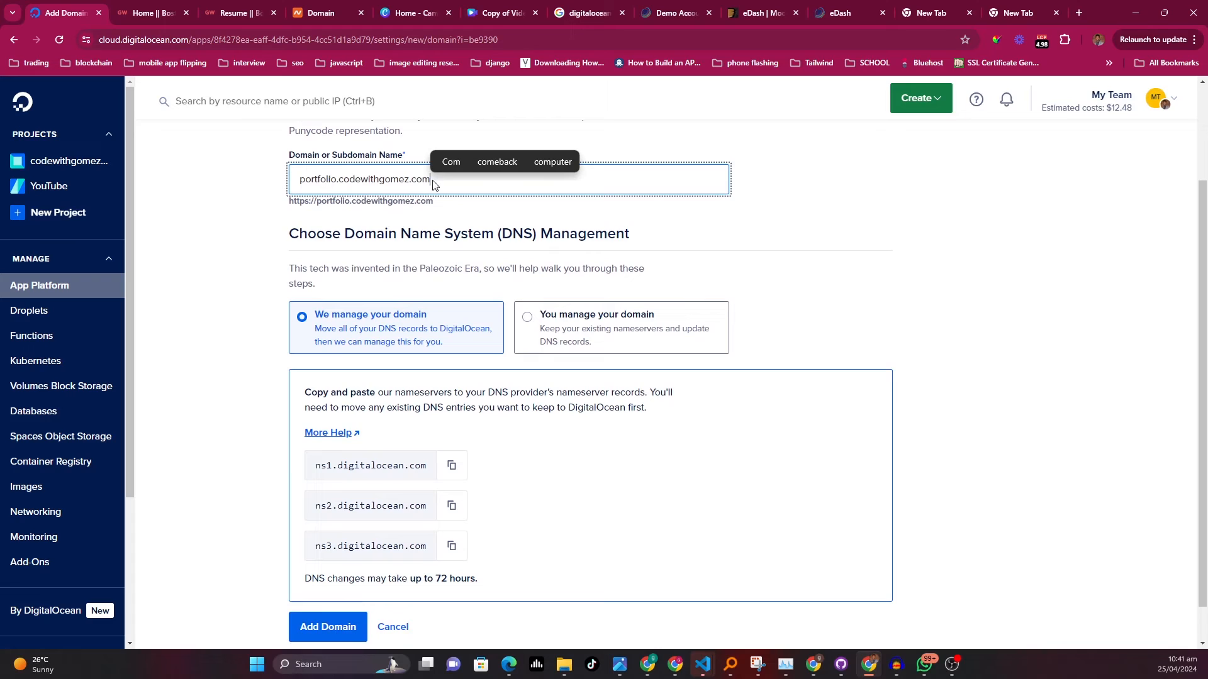
Select self-managed DNS for the domain and copy the app's CNAME alias
{"action": "left_click", "coordinate": [932, 288]}
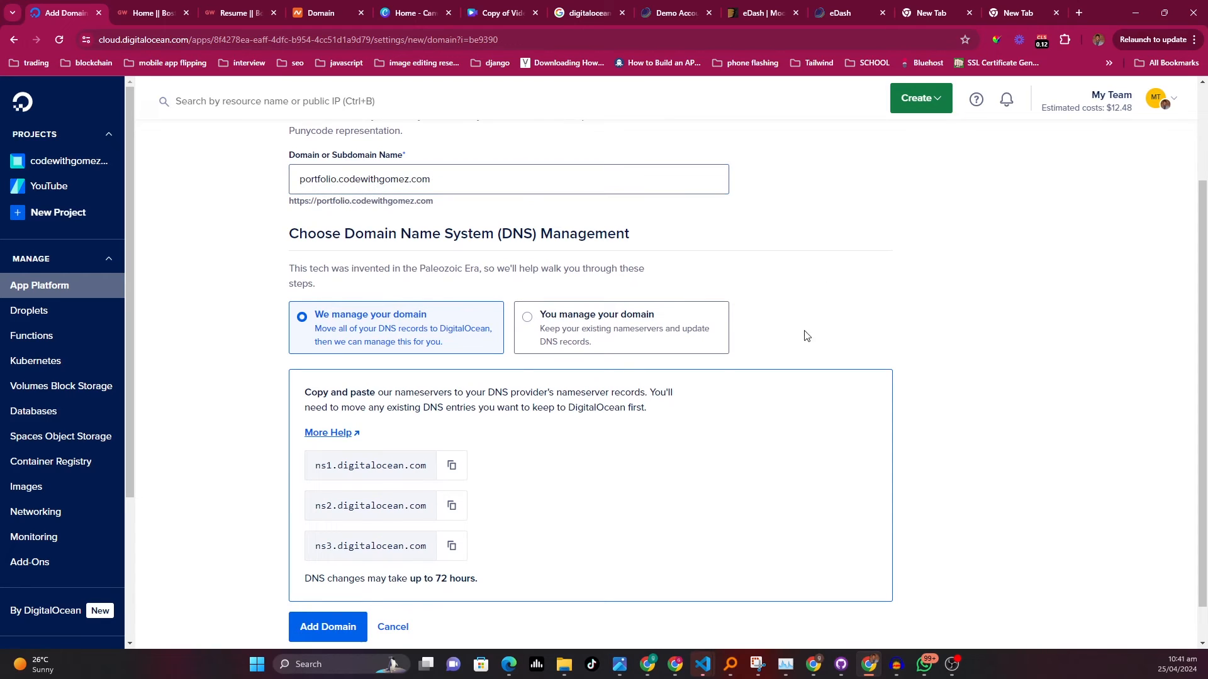
{"action": "scroll", "coordinate": [309, 302], "scroll_direction": "down", "scroll_amount": 1}
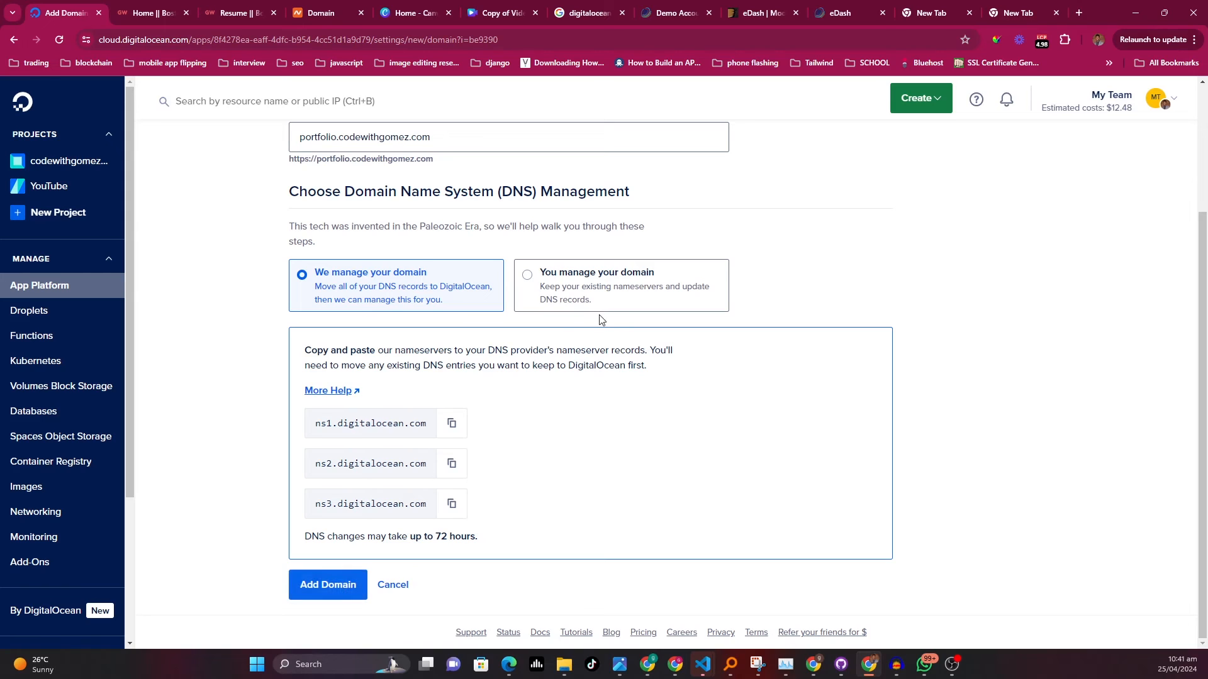
{"action": "left_click", "coordinate": [635, 295]}
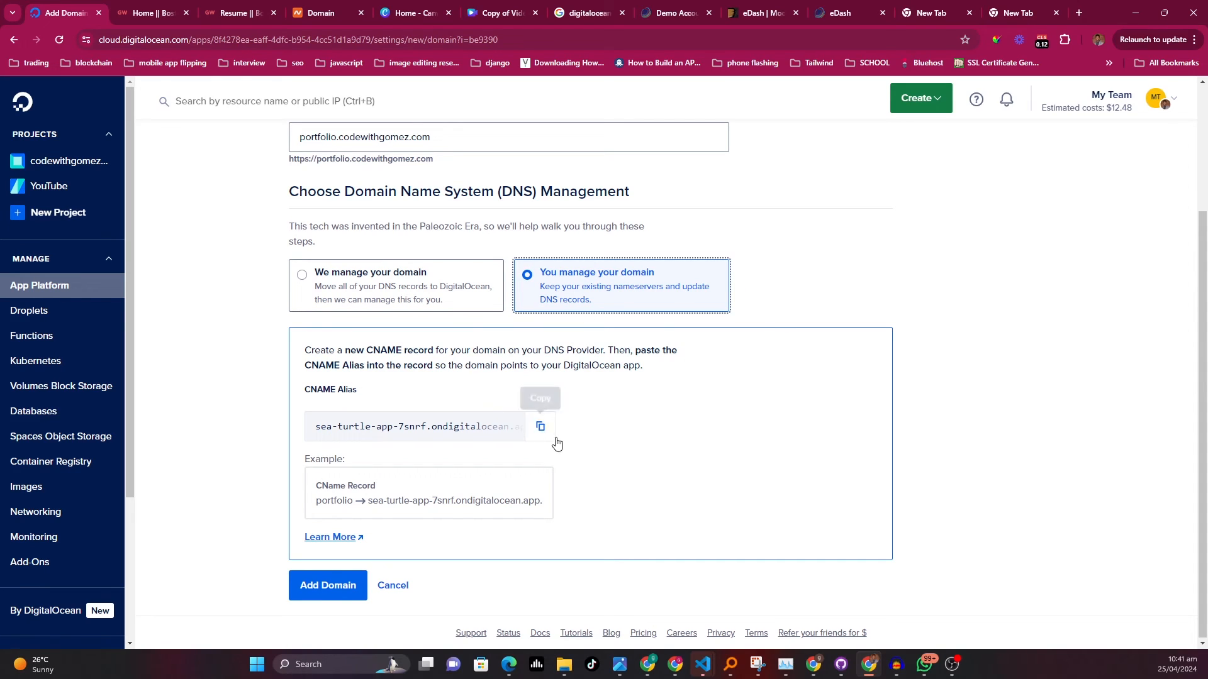
{"action": "left_click", "coordinate": [541, 428]}
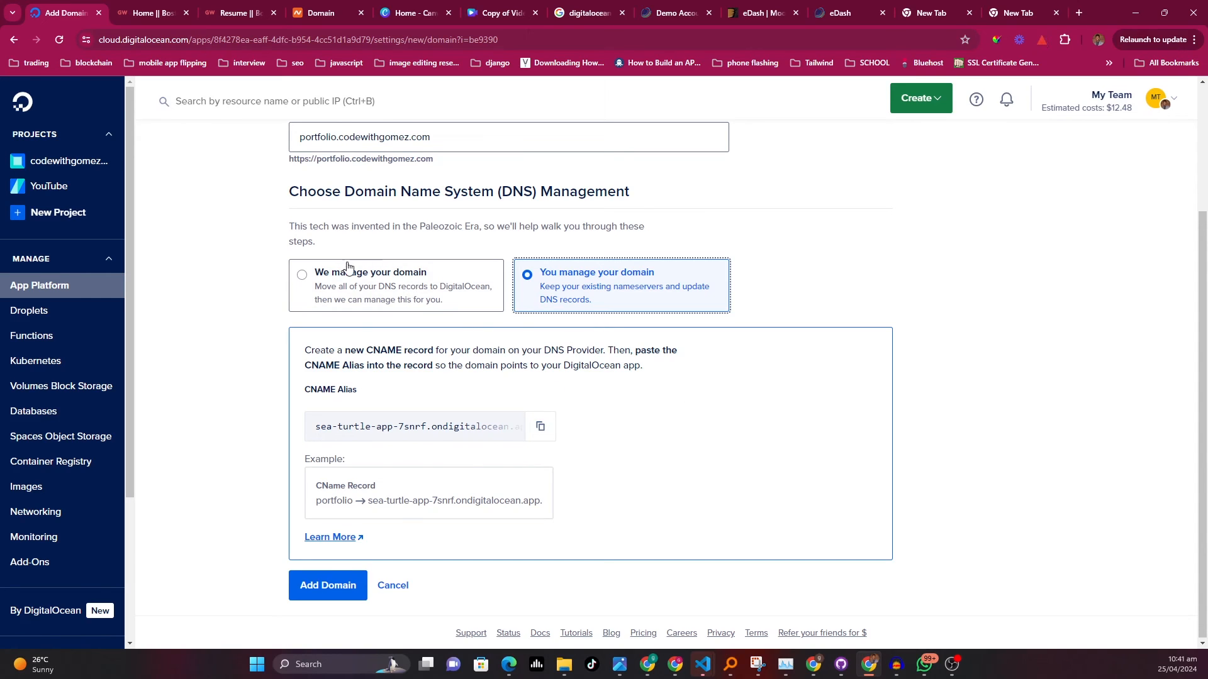
Choose DigitalOcean-managed DNS and add the domain to the app
{"action": "left_click", "coordinate": [355, 283]}
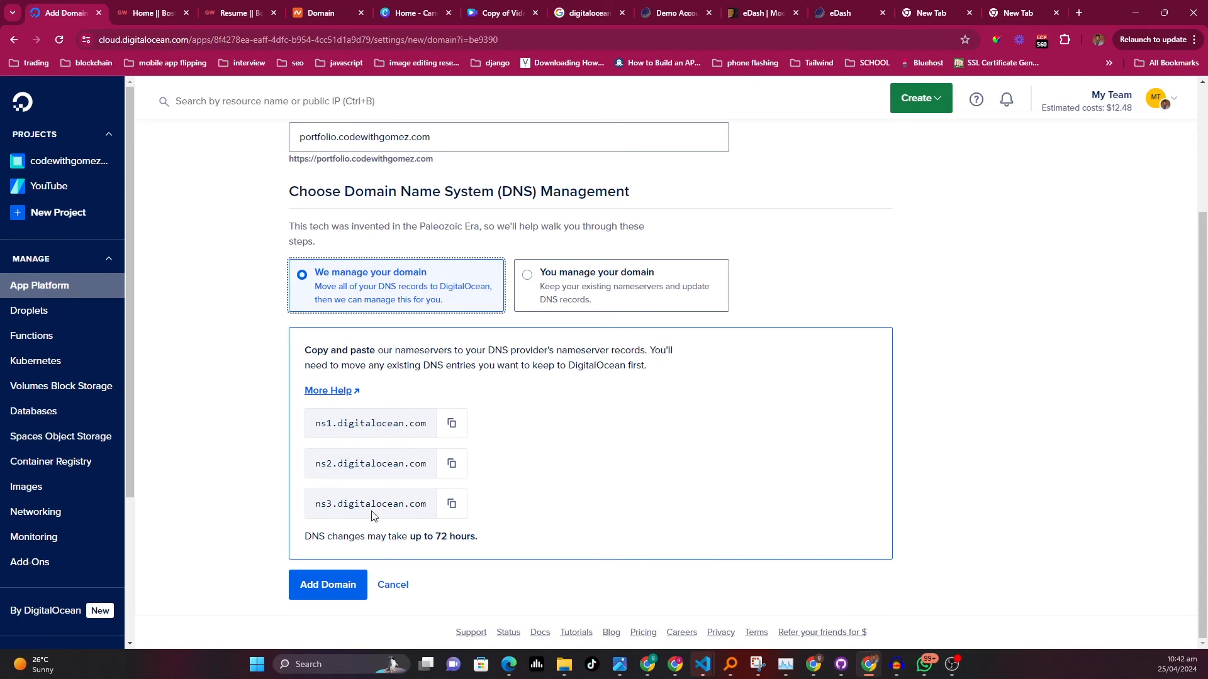
{"action": "left_click", "coordinate": [340, 585]}
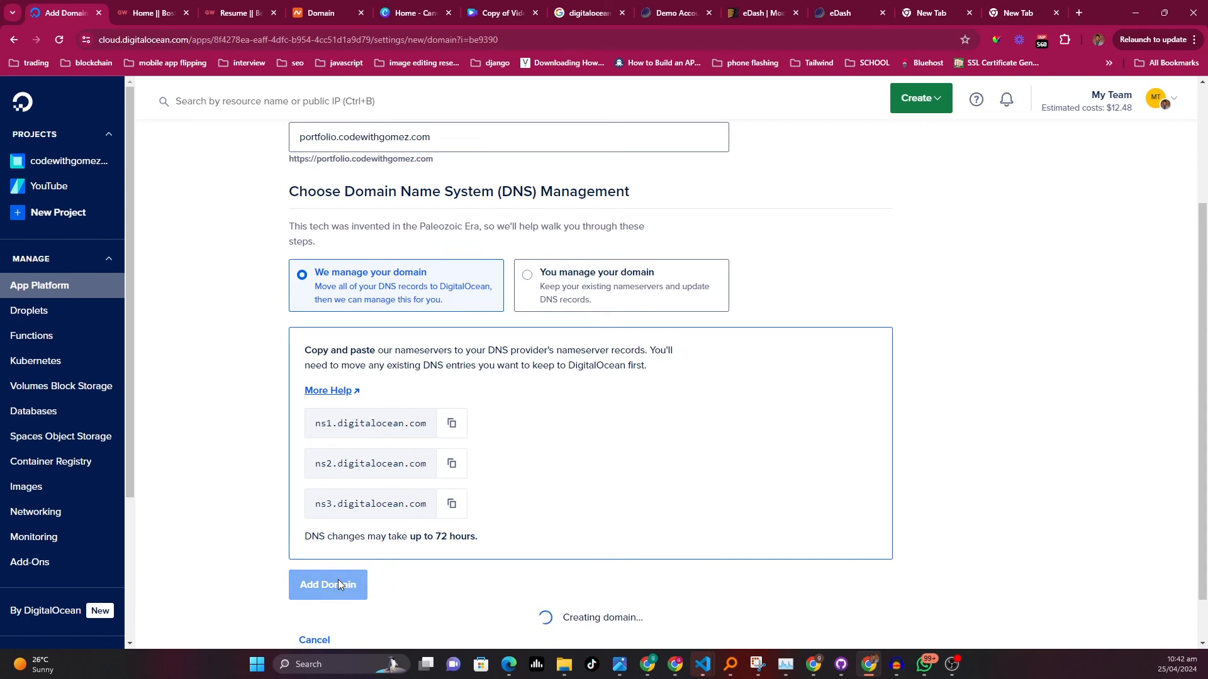
{"action": "scroll", "coordinate": [551, 510], "scroll_direction": "down", "scroll_amount": 1}
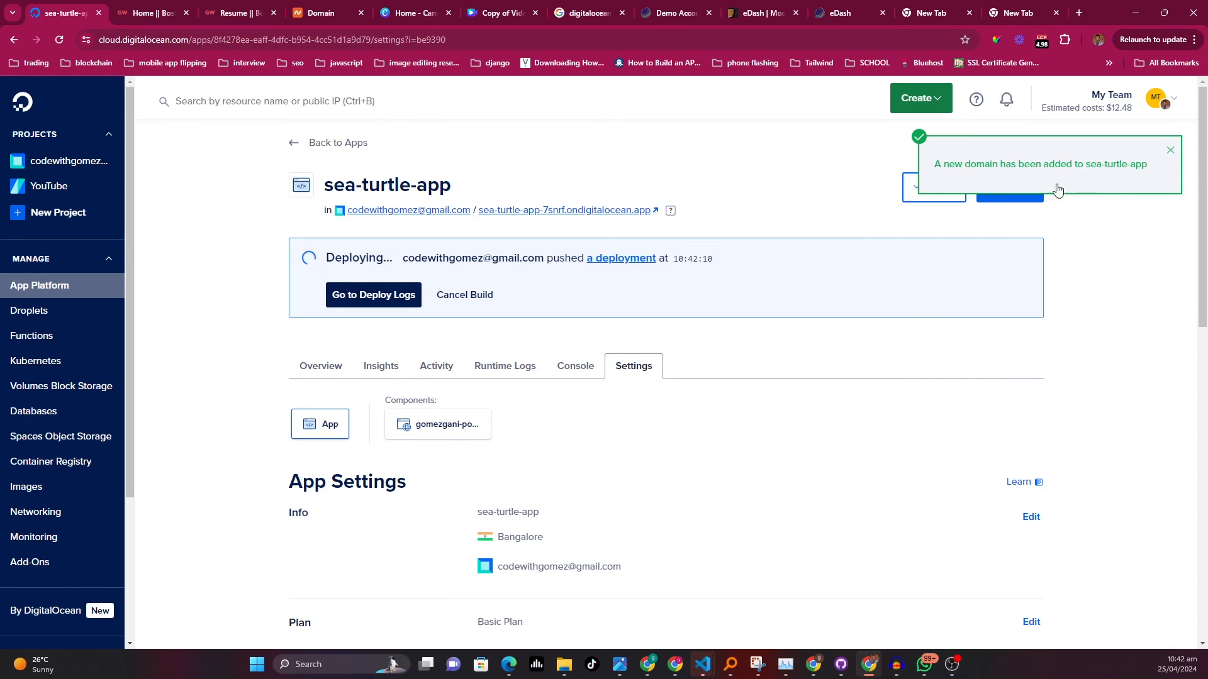
Open the live app at its custom domain from the app overview
{"action": "left_click", "coordinate": [332, 374]}
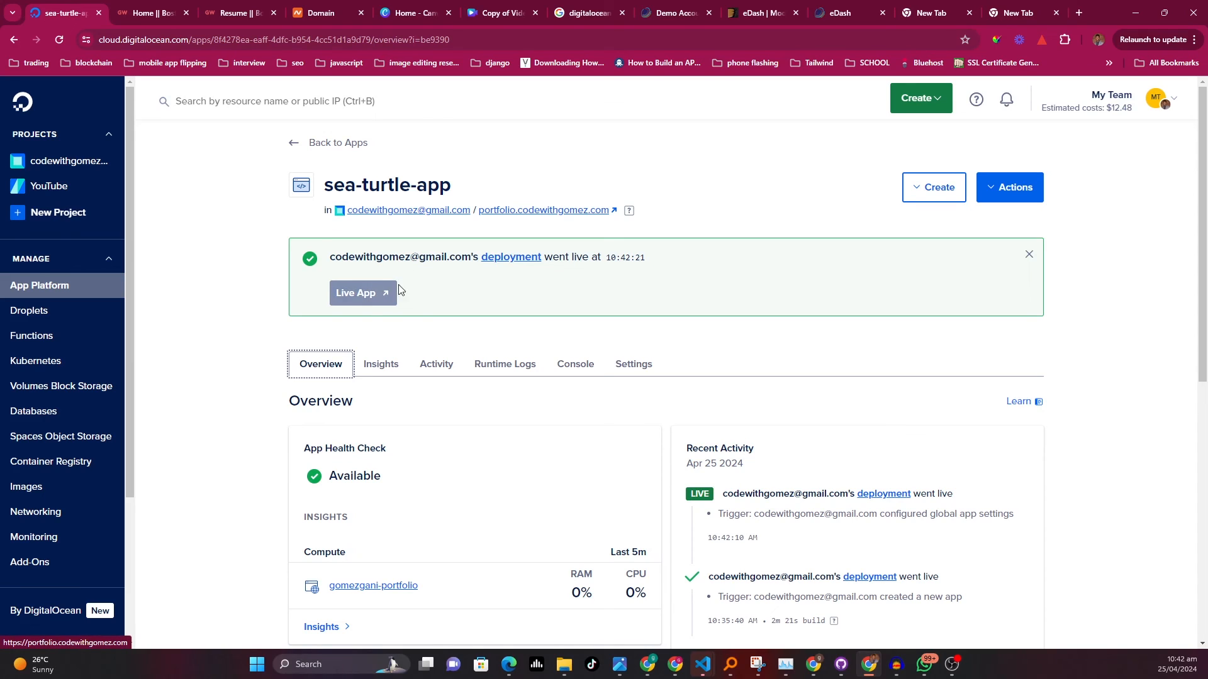
{"action": "left_click", "coordinate": [374, 296]}
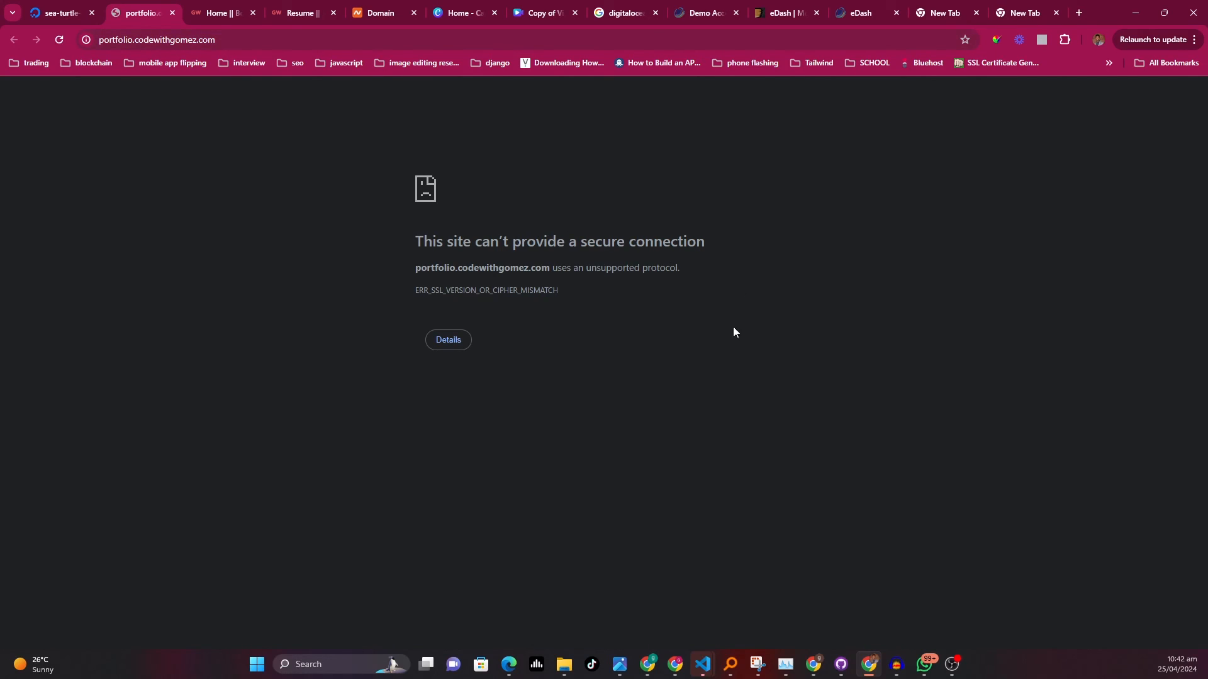
Open the live app again and review the portfolio site at its custom domain
{"action": "left_click", "coordinate": [253, 12]}
{"action": "left_click", "coordinate": [255, 12]}
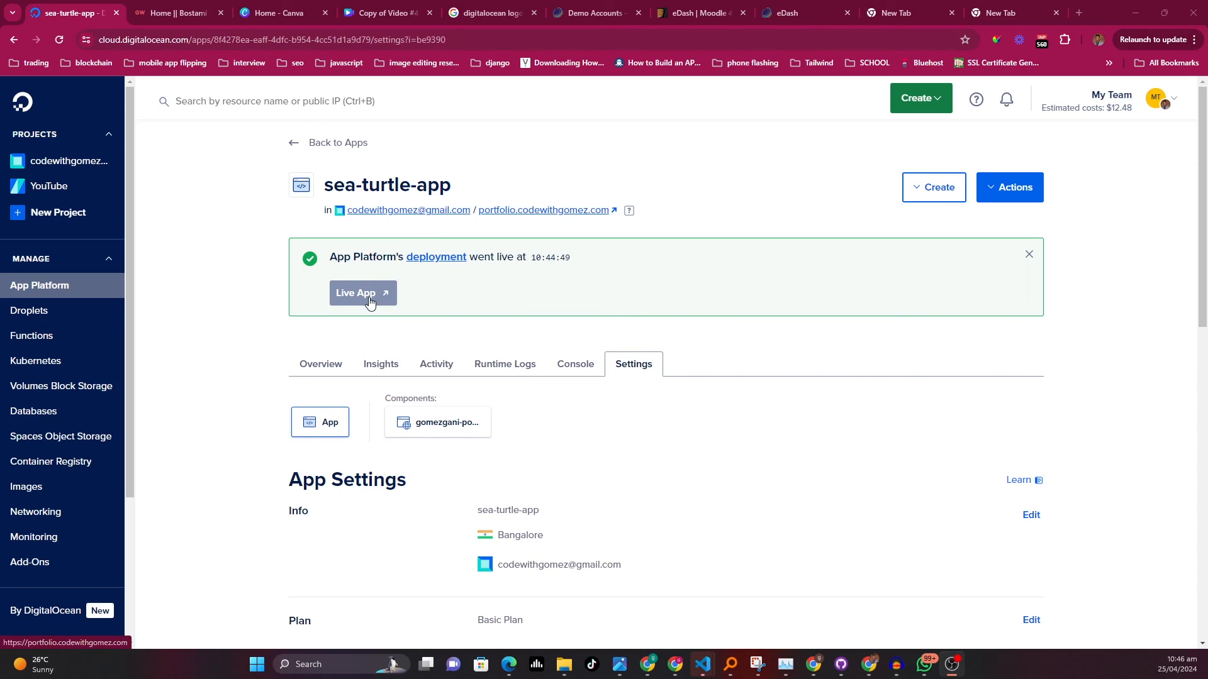
{"action": "left_click", "coordinate": [370, 295]}
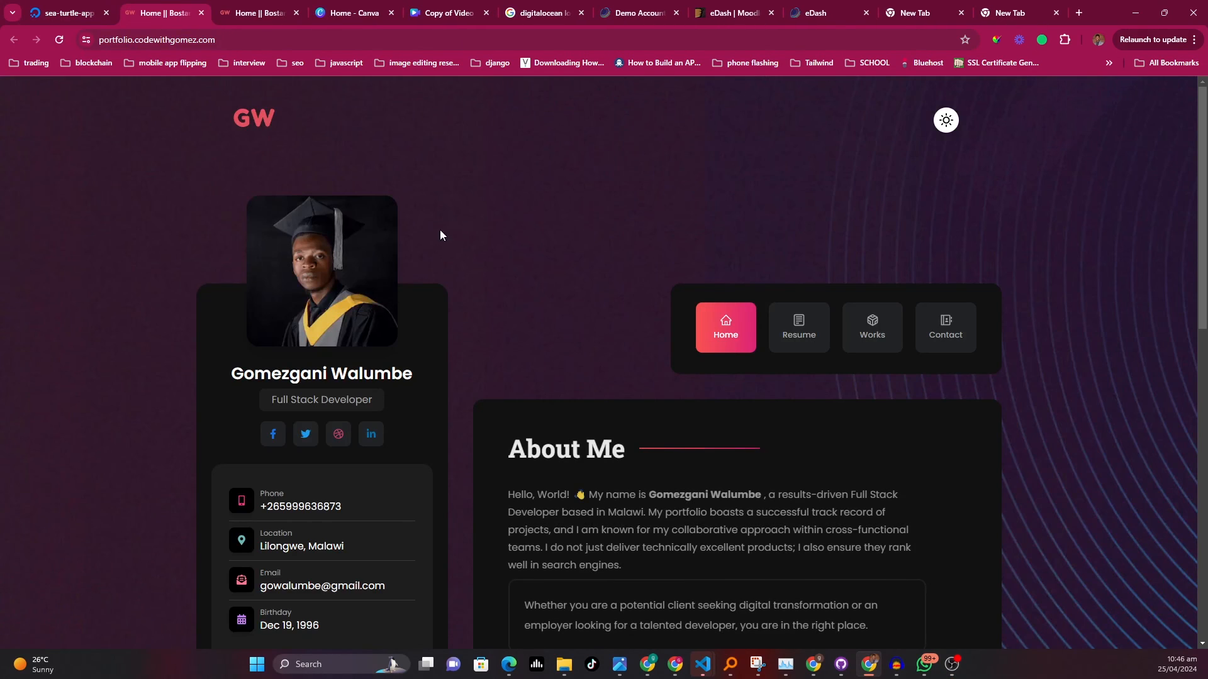
{"action": "scroll", "coordinate": [576, 325], "scroll_direction": "down", "scroll_amount": 5}
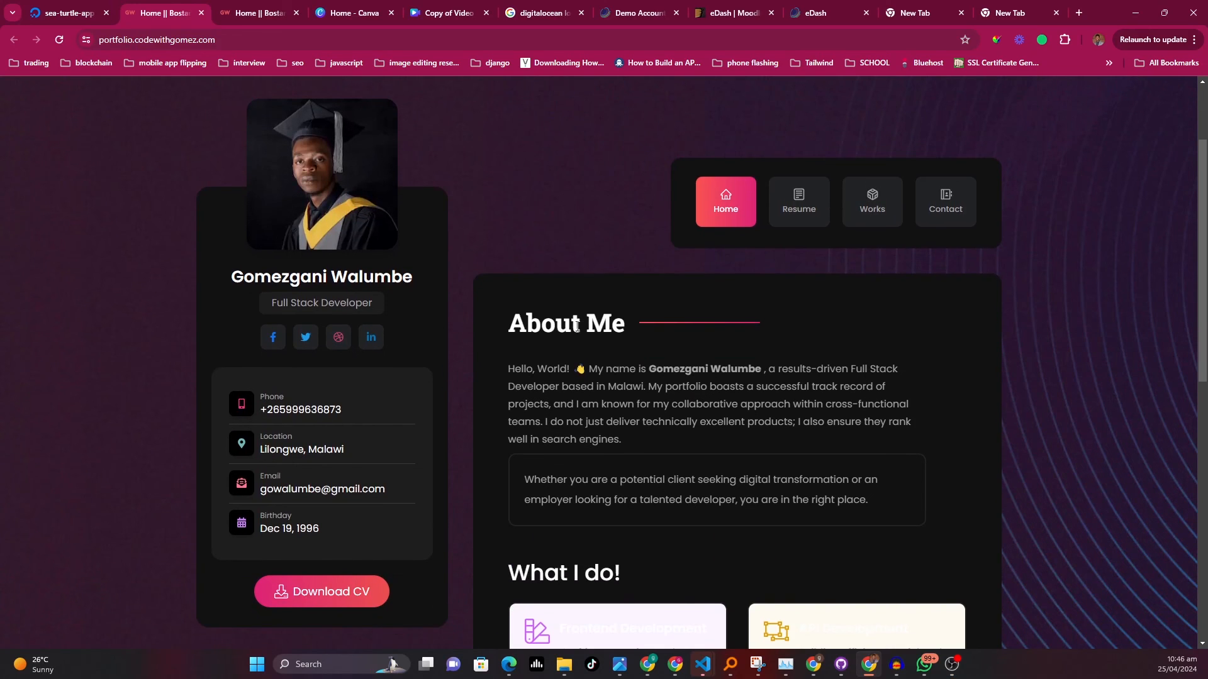
{"action": "scroll", "coordinate": [571, 319], "scroll_direction": "up", "scroll_amount": 5}
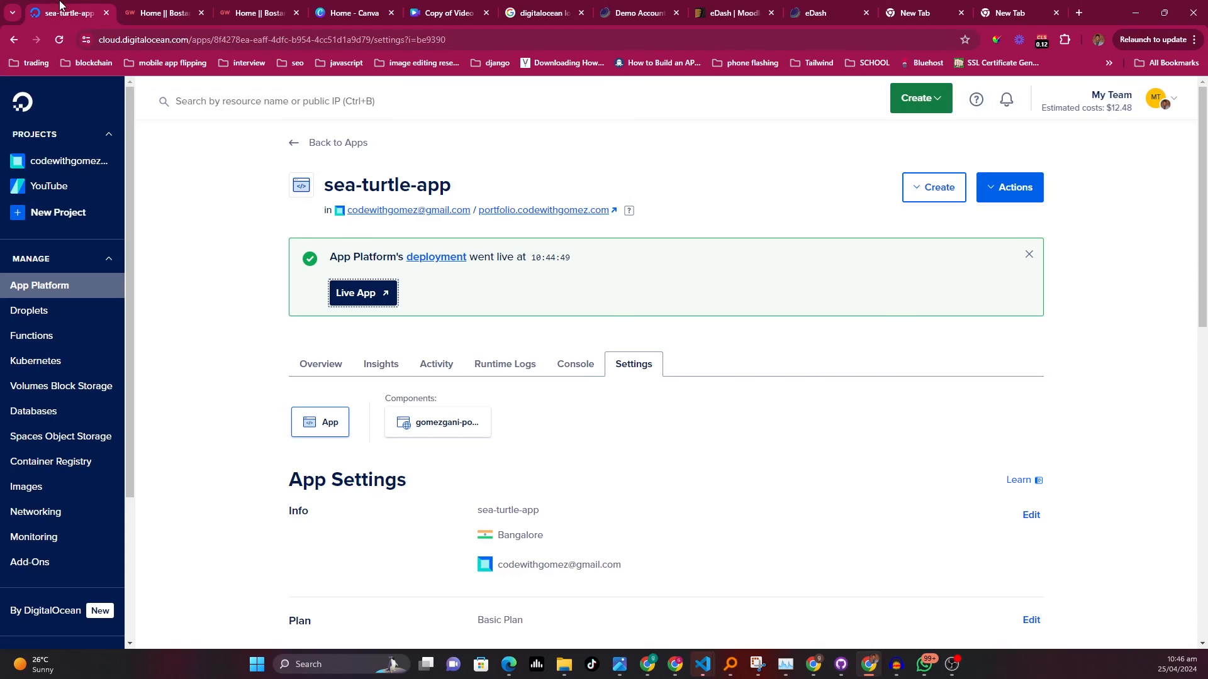
Rename the app to portfolio in the app settings, save, and return to the apps list
{"action": "left_click", "coordinate": [63, 13]}
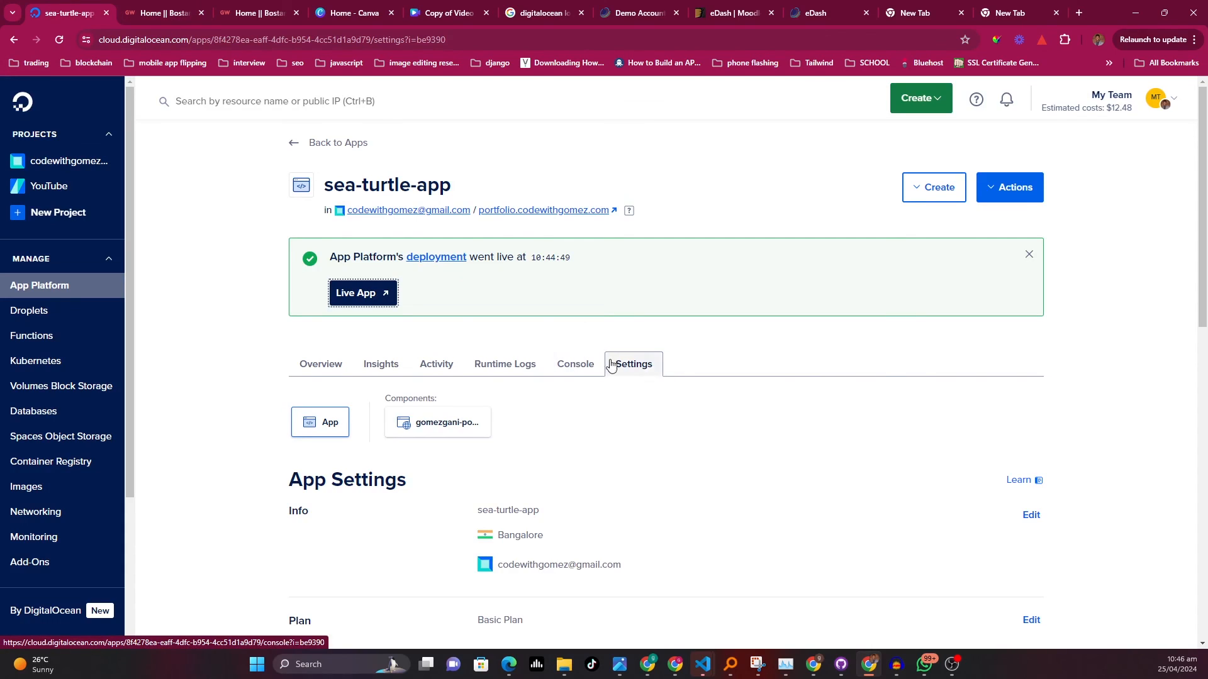
{"action": "scroll", "coordinate": [587, 407], "scroll_direction": "down", "scroll_amount": 2}
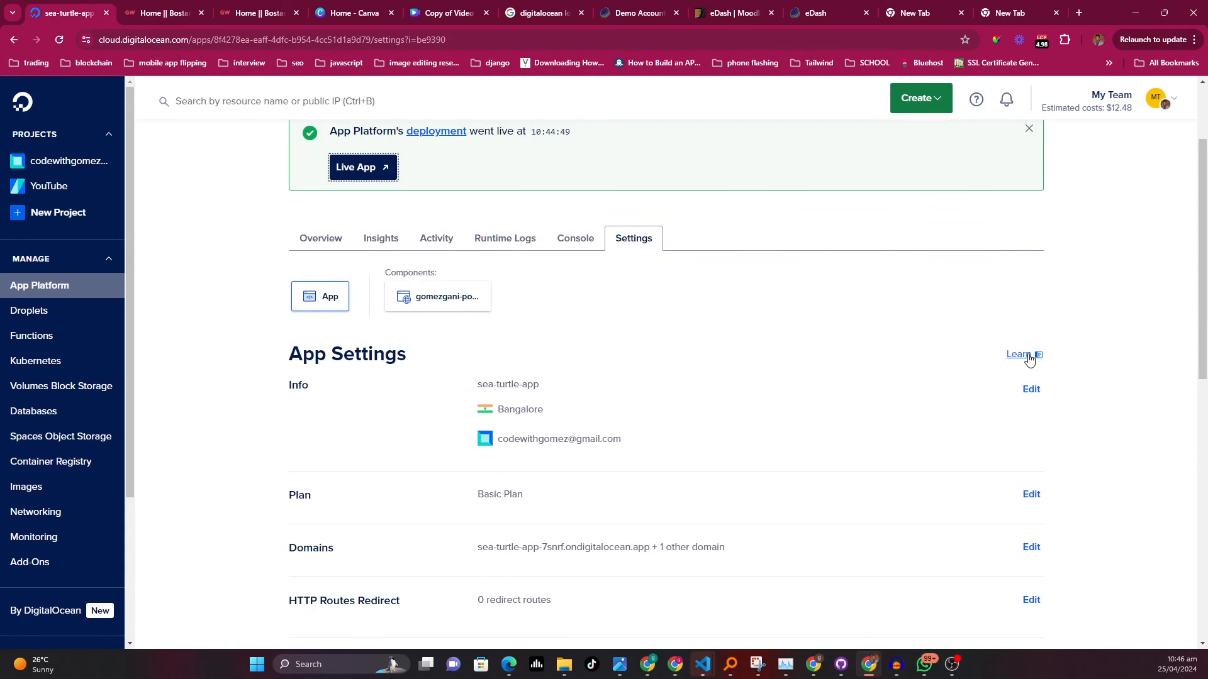
{"action": "left_click", "coordinate": [1030, 390]}
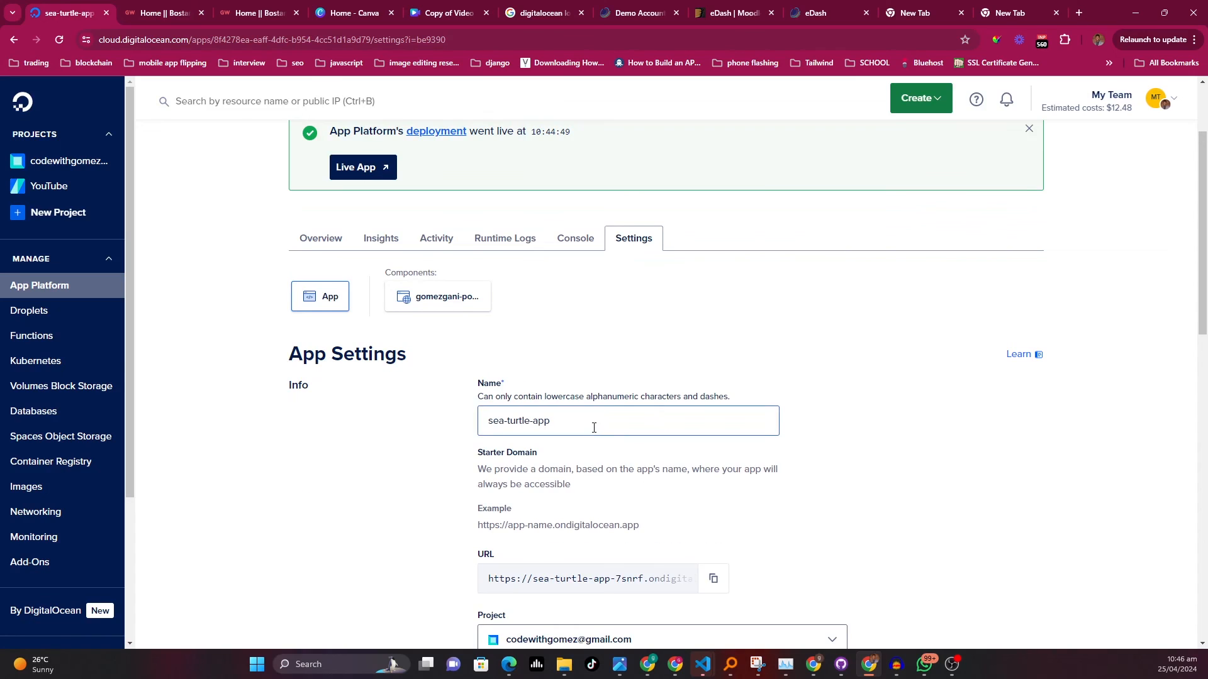
{"action": "left_click_drag", "start_coordinate": [593, 428], "coordinate": [423, 429]}
{"action": "key", "text": "BackSpace"}
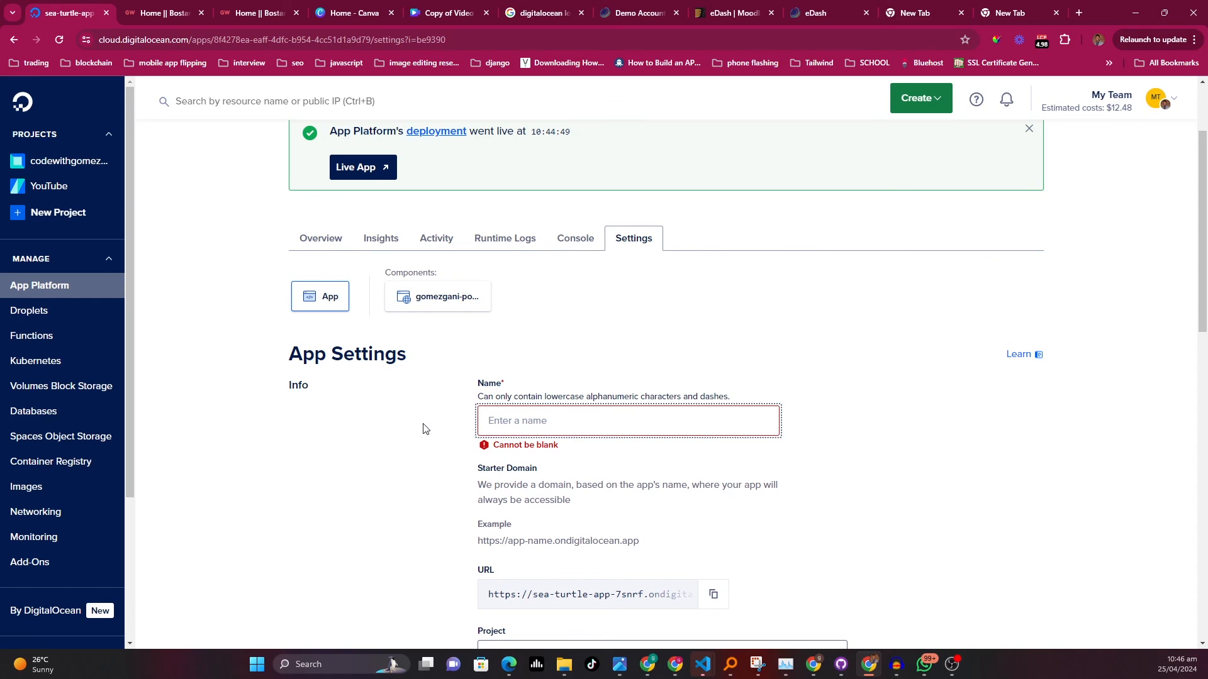
{"action": "type", "text": "po"}
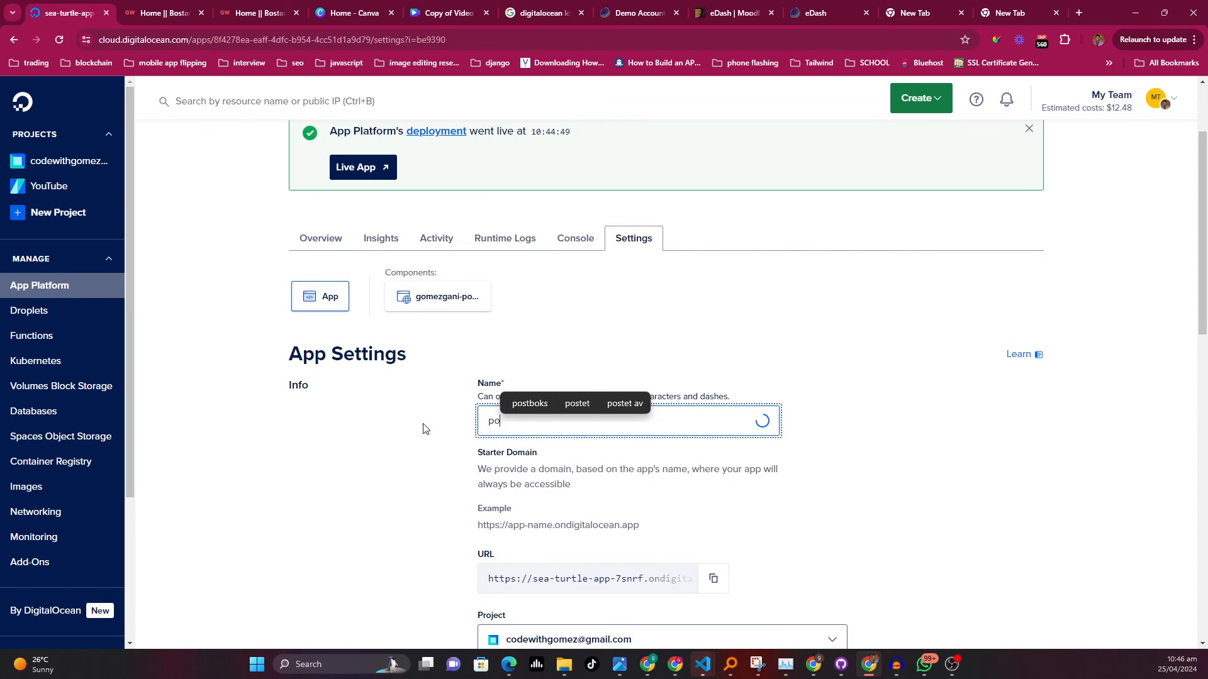
{"action": "type", "text": "rtfolio"}
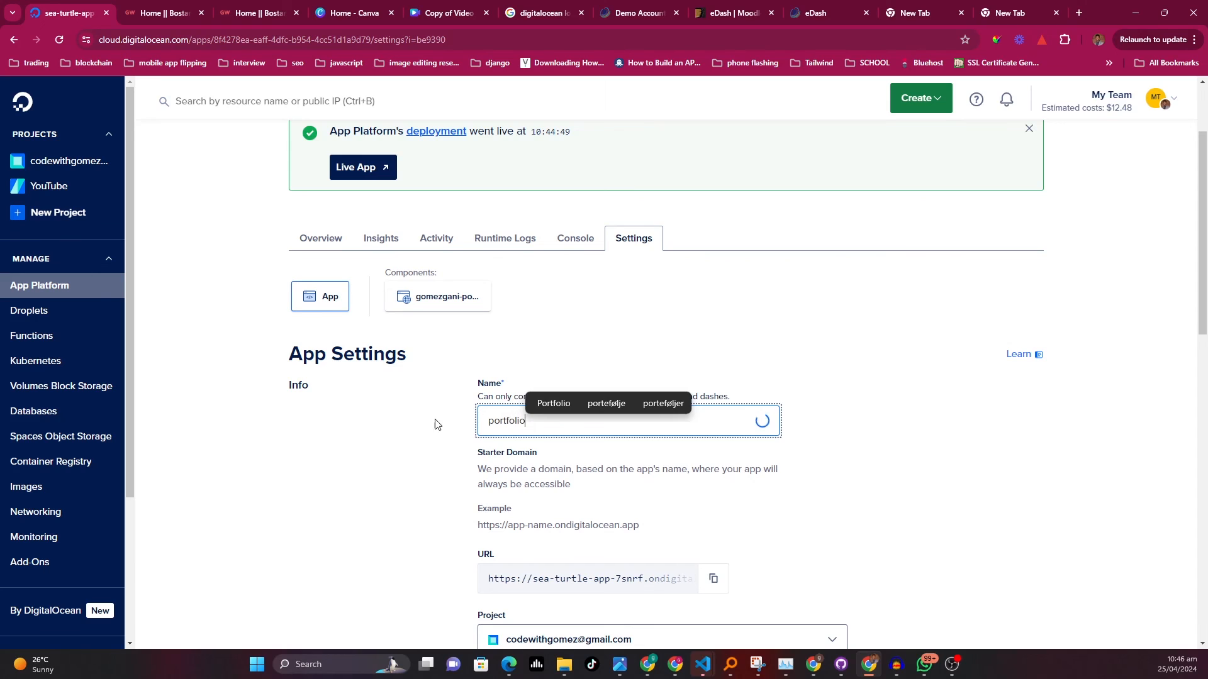
{"action": "scroll", "coordinate": [898, 453], "scroll_direction": "down", "scroll_amount": 1}
{"action": "scroll", "coordinate": [898, 453], "scroll_direction": "down", "scroll_amount": 1}
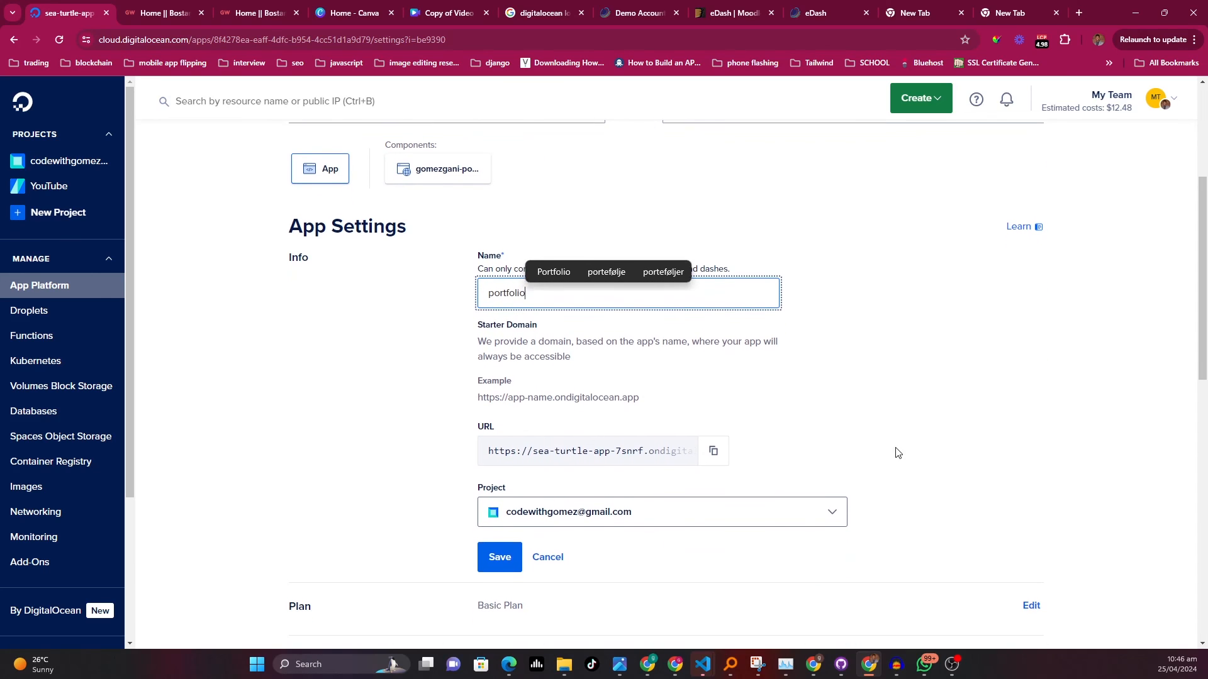
{"action": "scroll", "coordinate": [898, 453], "scroll_direction": "down", "scroll_amount": 1}
{"action": "left_click", "coordinate": [511, 504]}
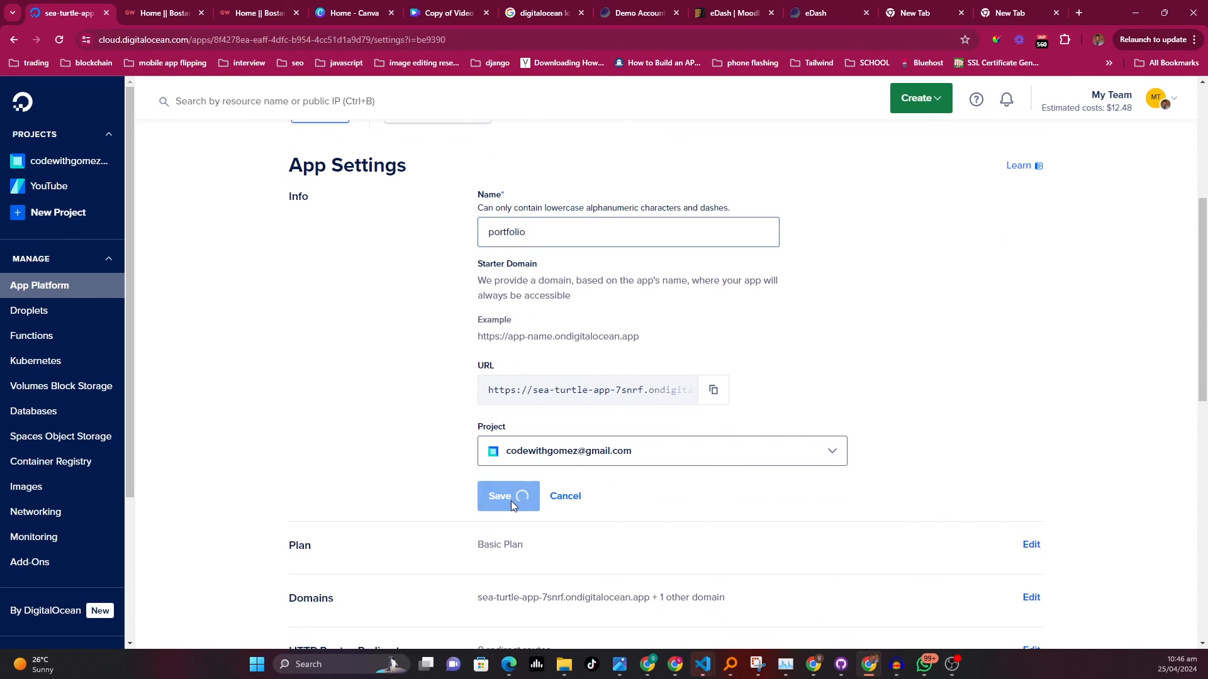
{"action": "scroll", "coordinate": [900, 356], "scroll_direction": "up", "scroll_amount": 4}
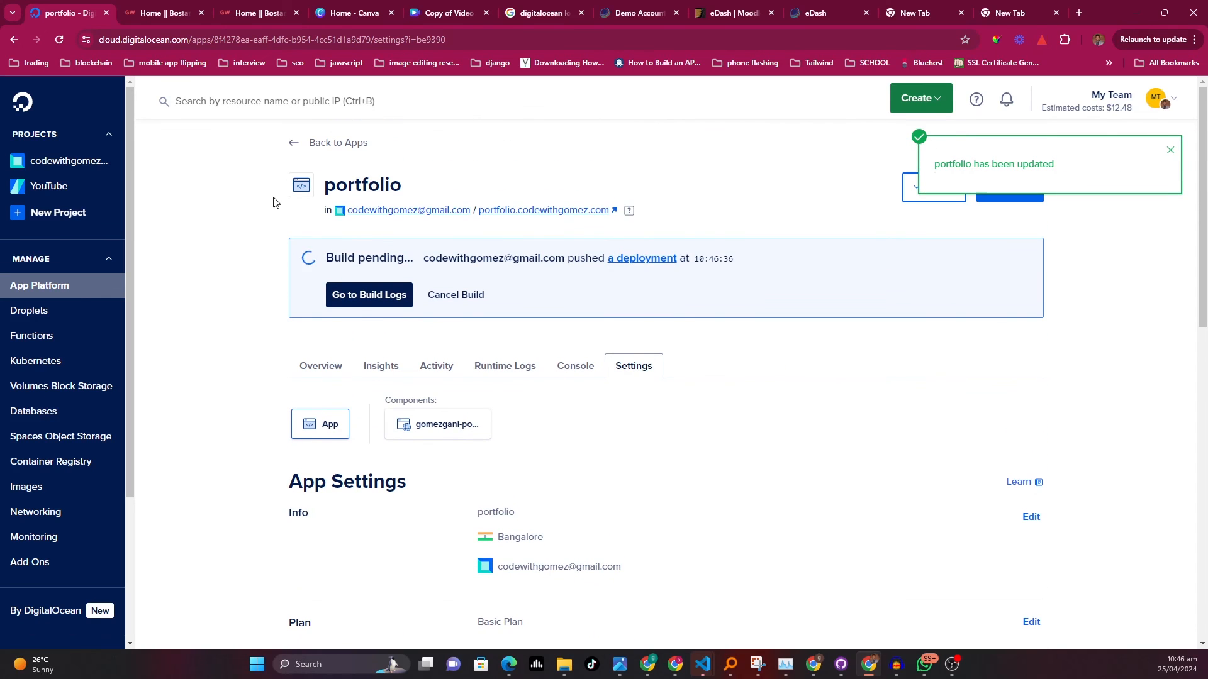
{"action": "left_click", "coordinate": [340, 145]}
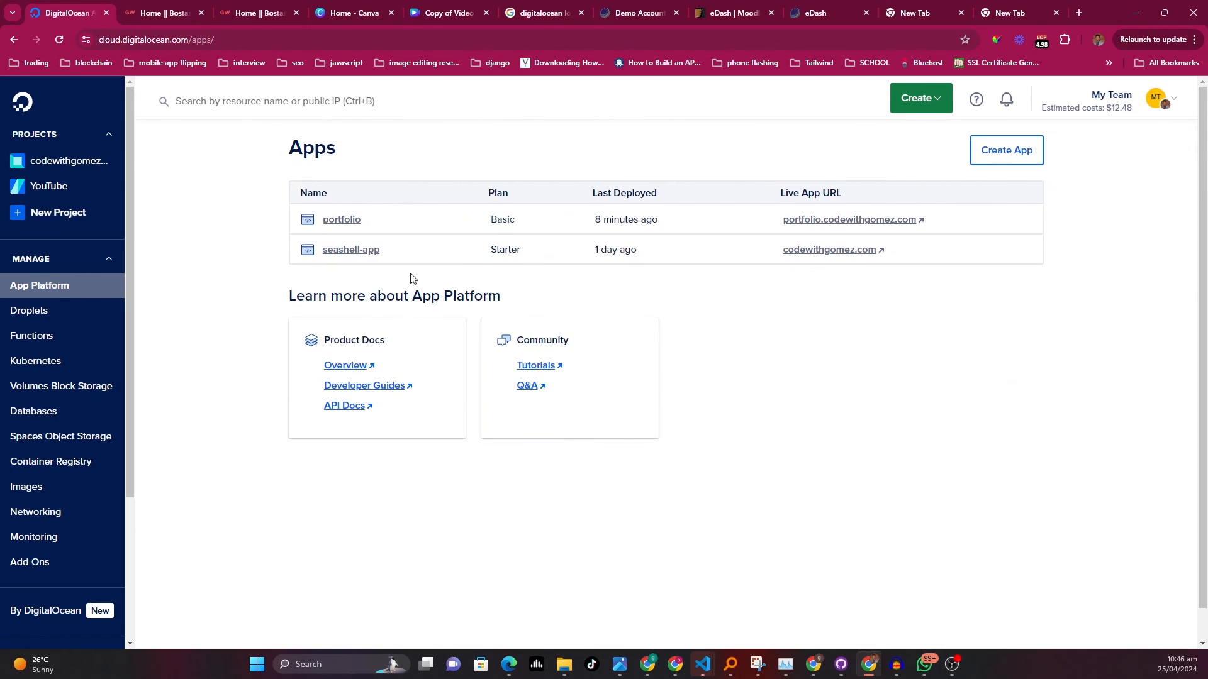